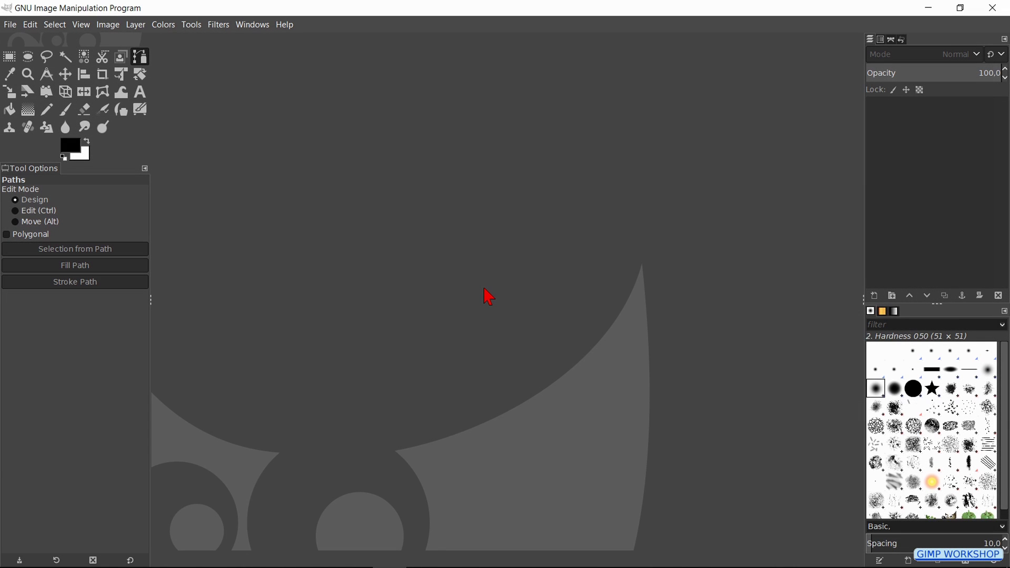
Open the image 01 man.jpg from the tu 96 cartoon folder.
{"action": "key", "text": "ctrl+o"}
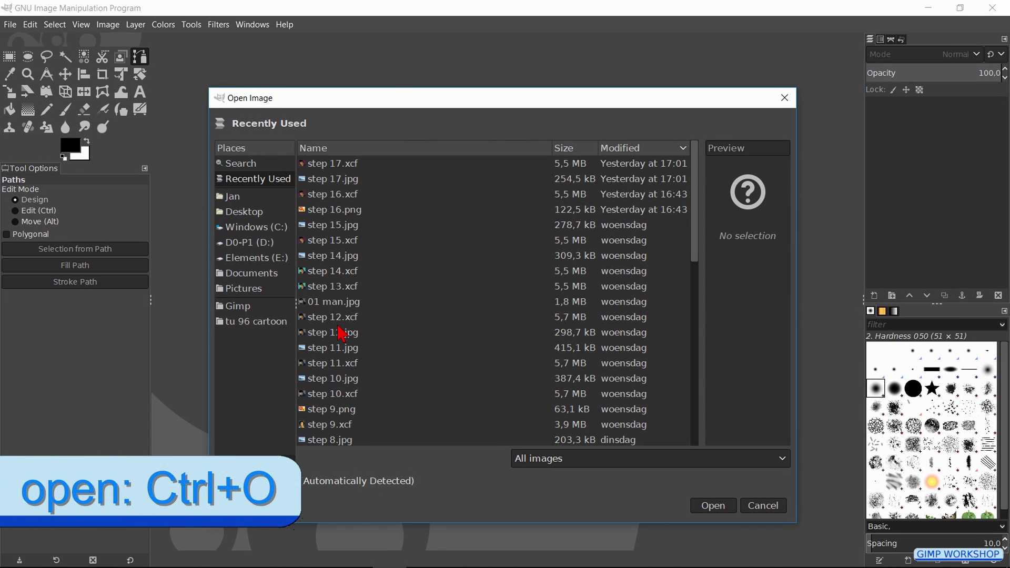
{"action": "left_click", "coordinate": [269, 323]}
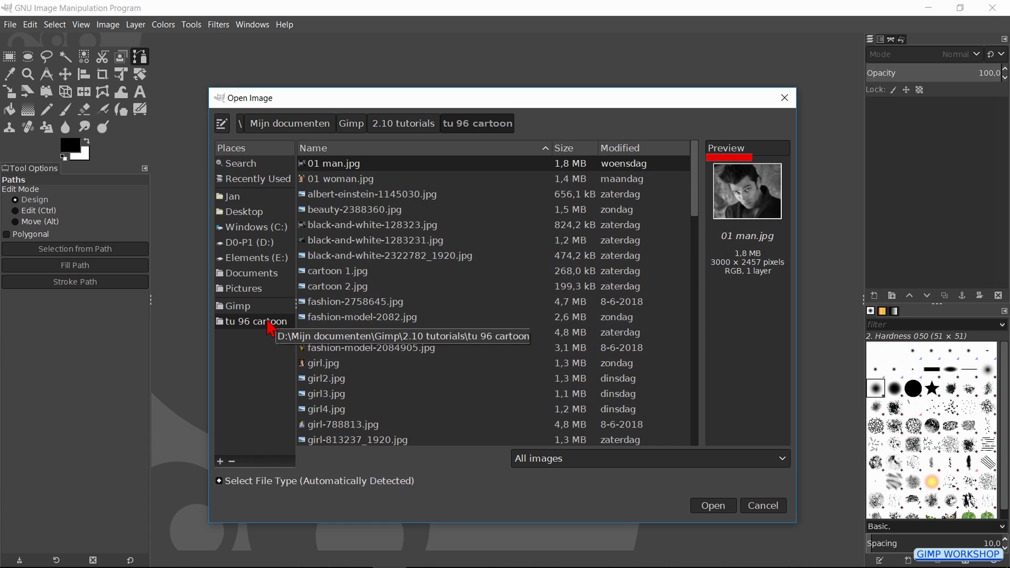
{"action": "double_click", "coordinate": [386, 162]}
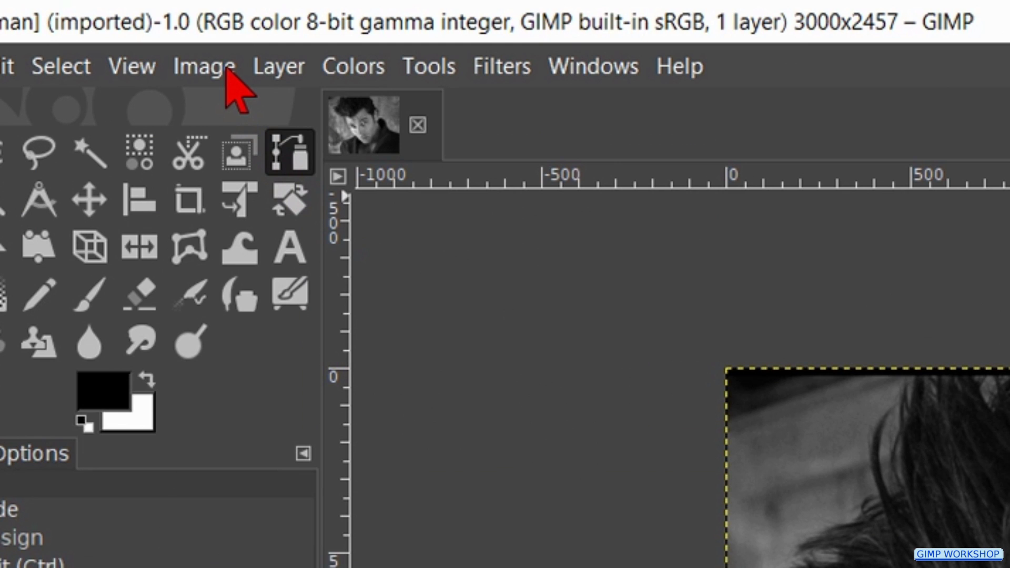
Convert the image to indexed colors with an optimum palette of at most 3 colors and no color dithering.
{"action": "left_click", "coordinate": [227, 69]}
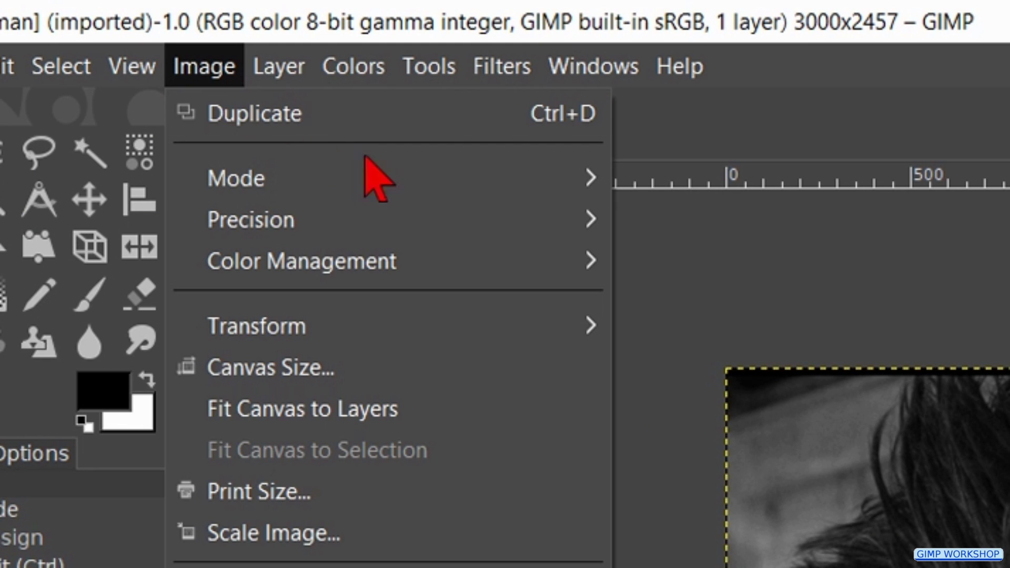
{"action": "mouse_move", "coordinate": [534, 180]}
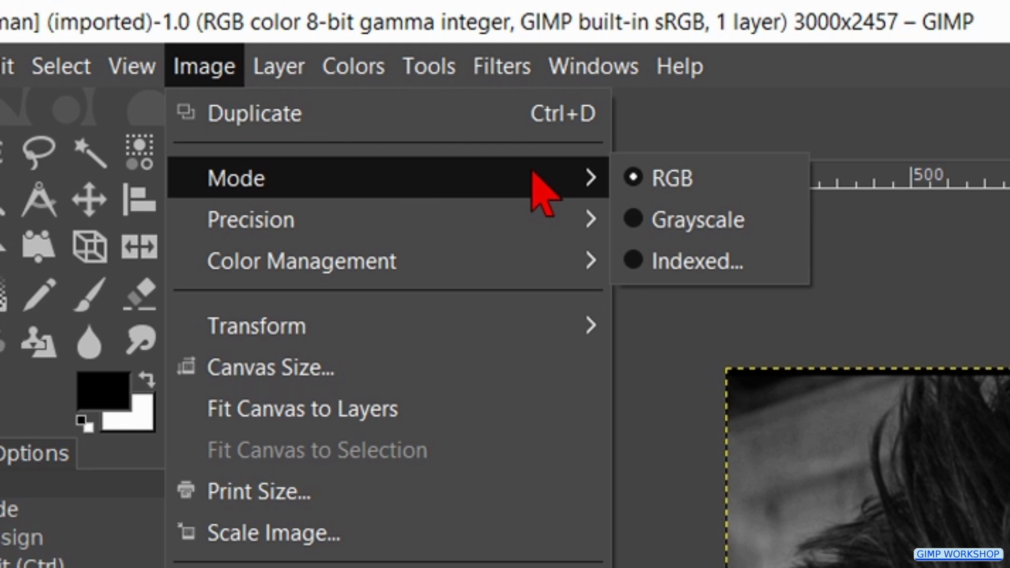
{"action": "left_click", "coordinate": [699, 261]}
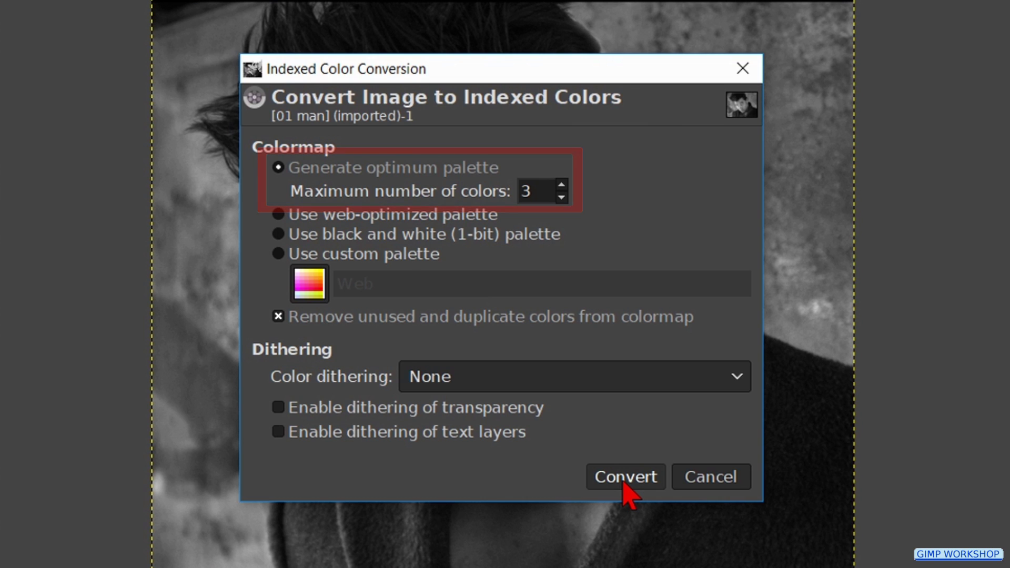
{"action": "left_click", "coordinate": [624, 483]}
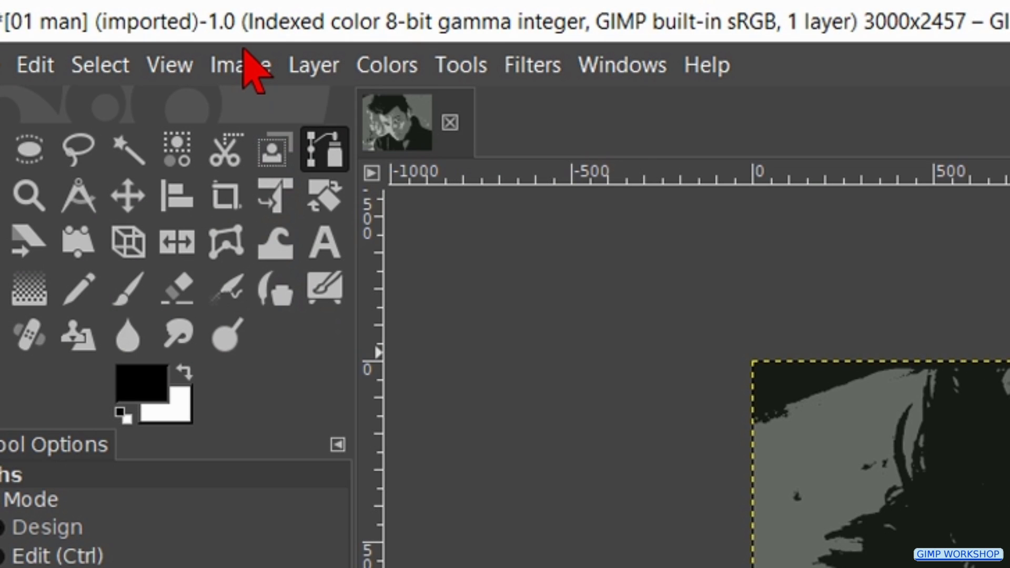
Convert the image back to RGB mode.
{"action": "left_click", "coordinate": [243, 64]}
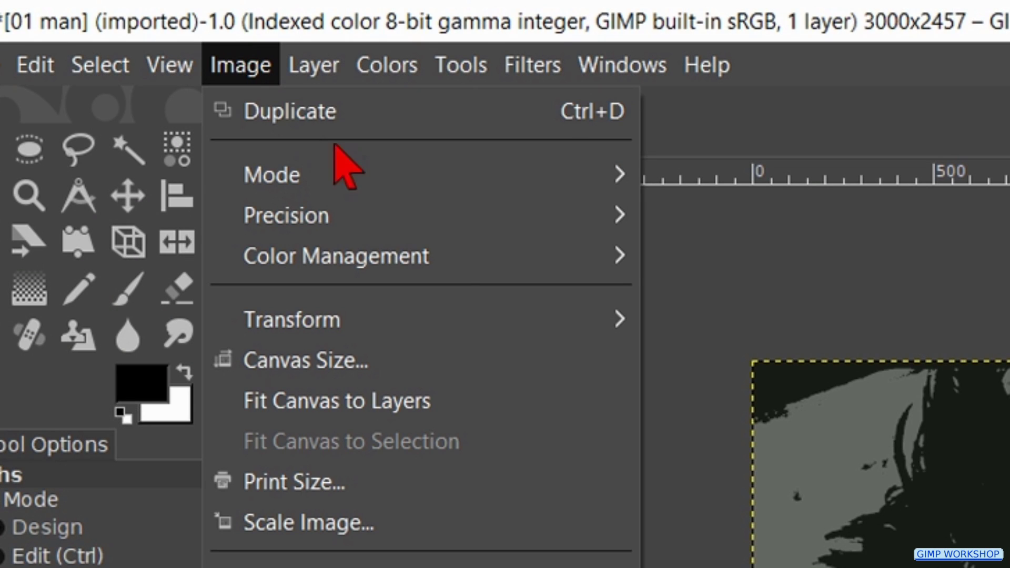
{"action": "mouse_move", "coordinate": [501, 158]}
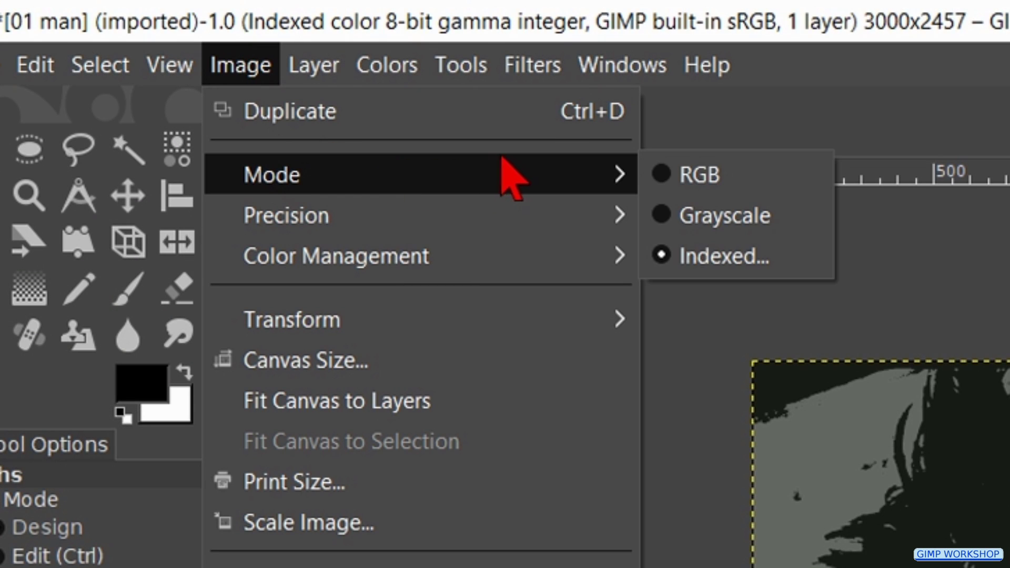
{"action": "left_click", "coordinate": [686, 175]}
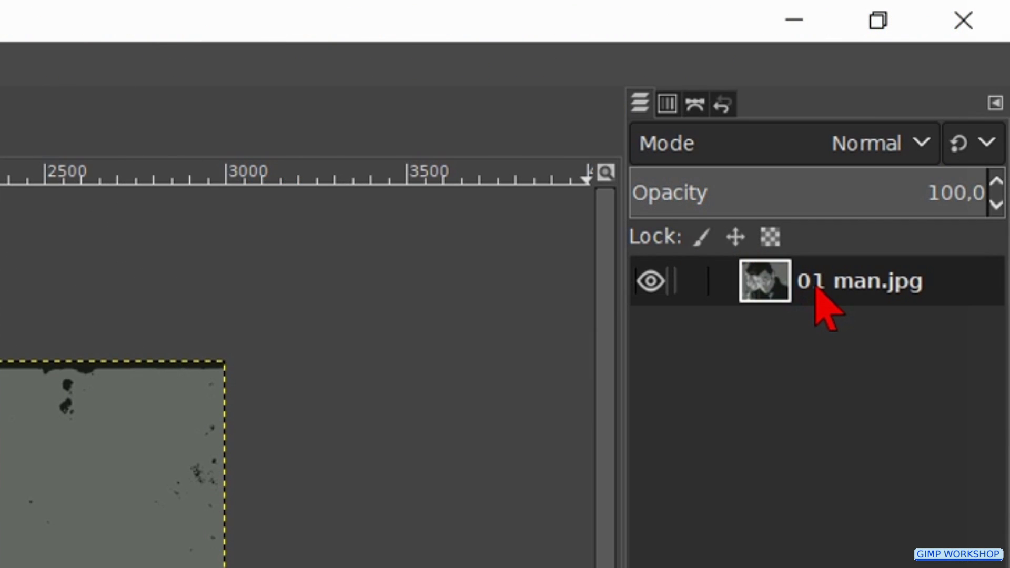
Rename the 01 man.jpg layer as indexed.
{"action": "double_click", "coordinate": [816, 287]}
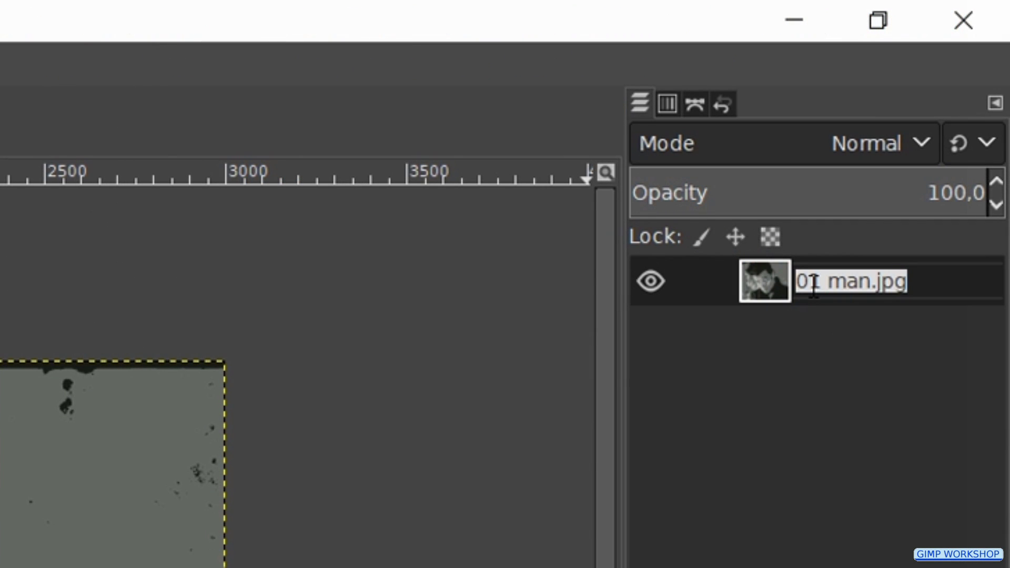
{"action": "type", "text": "indexed"}
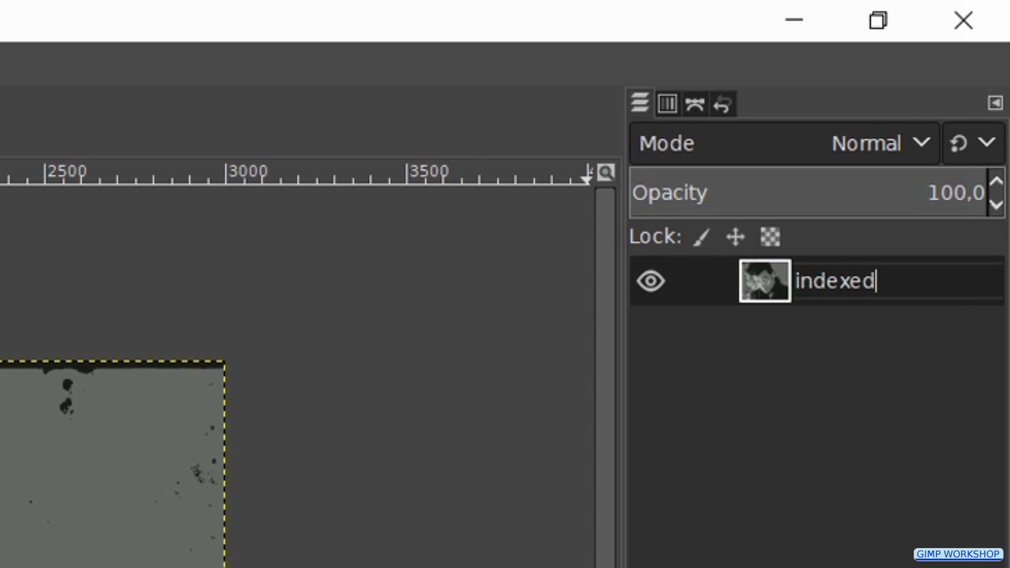
{"action": "key", "text": "Return"}
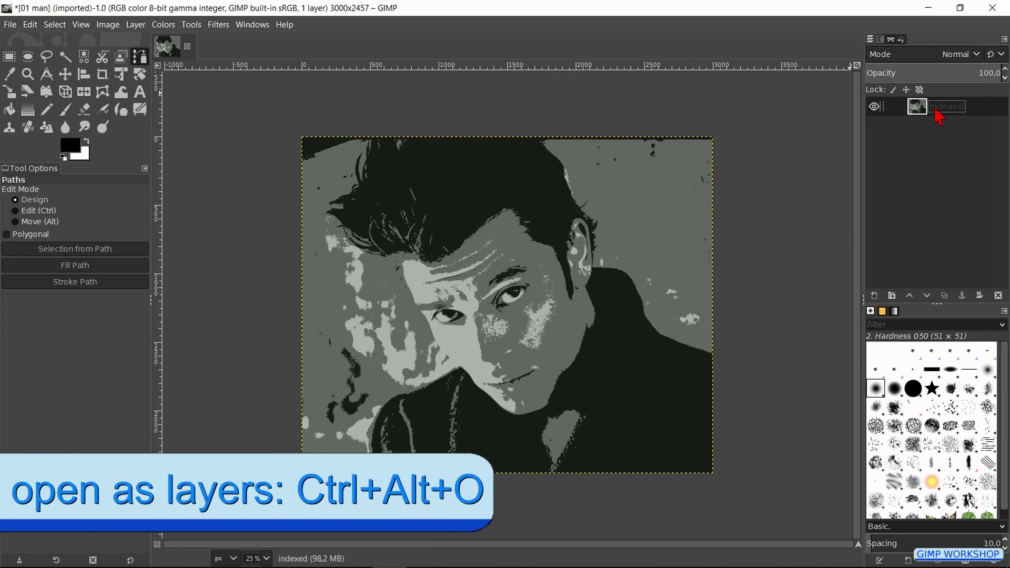
Add 01 man.jpg to the image as a new layer and lower it beneath the indexed layer.
{"action": "key", "text": "ctrl+alt+o"}
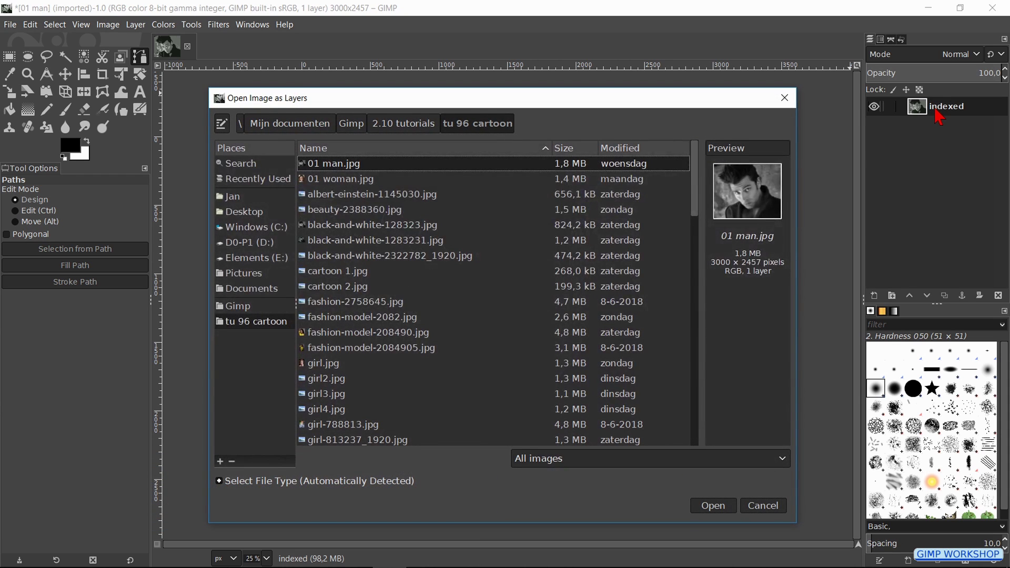
{"action": "double_click", "coordinate": [431, 163]}
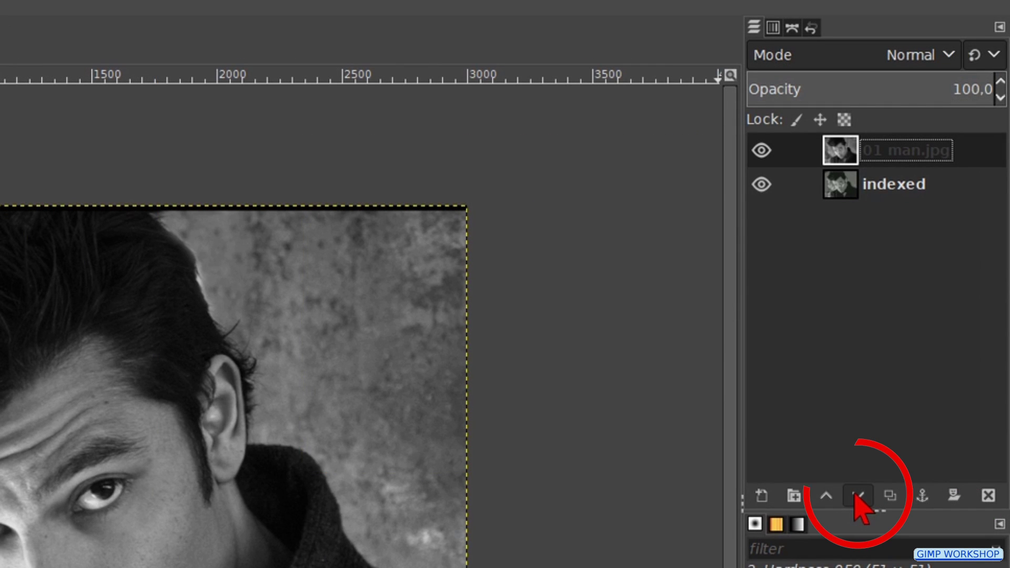
{"action": "left_click", "coordinate": [858, 496]}
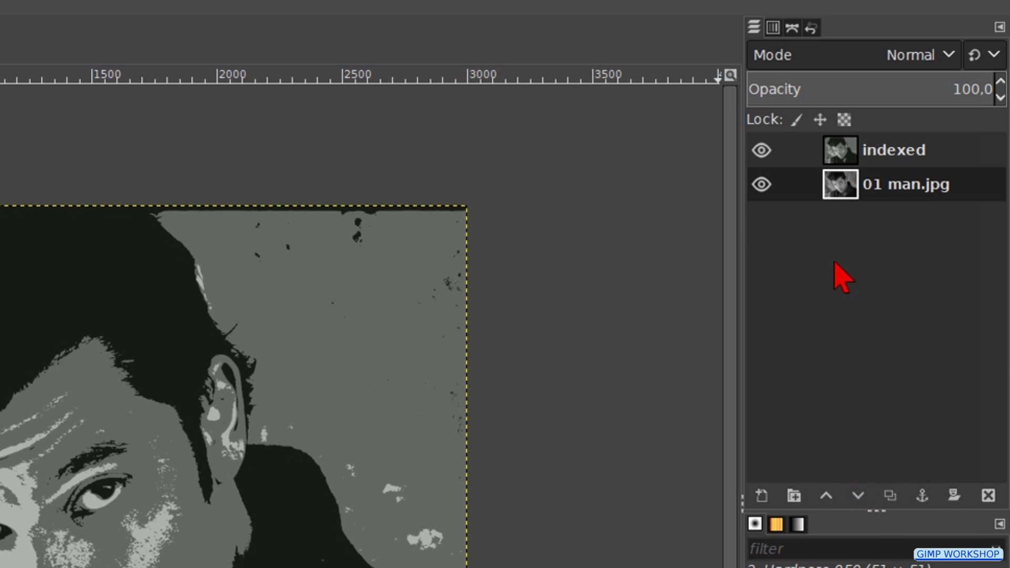
Create a new layer named skin, filled with transparency, directly above the indexed layer.
{"action": "left_click", "coordinate": [831, 154]}
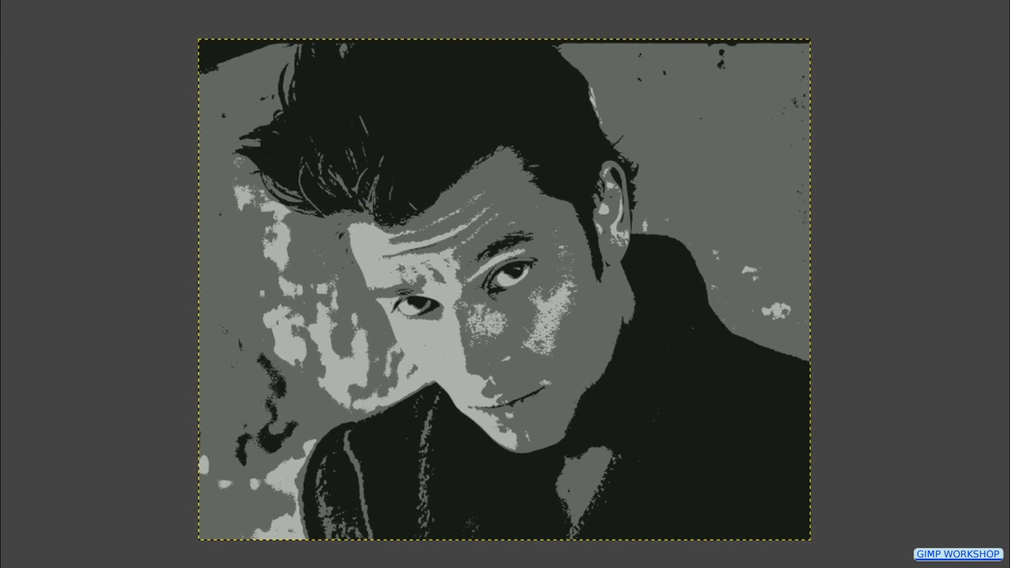
{"action": "key", "text": "shift+ctrl+n"}
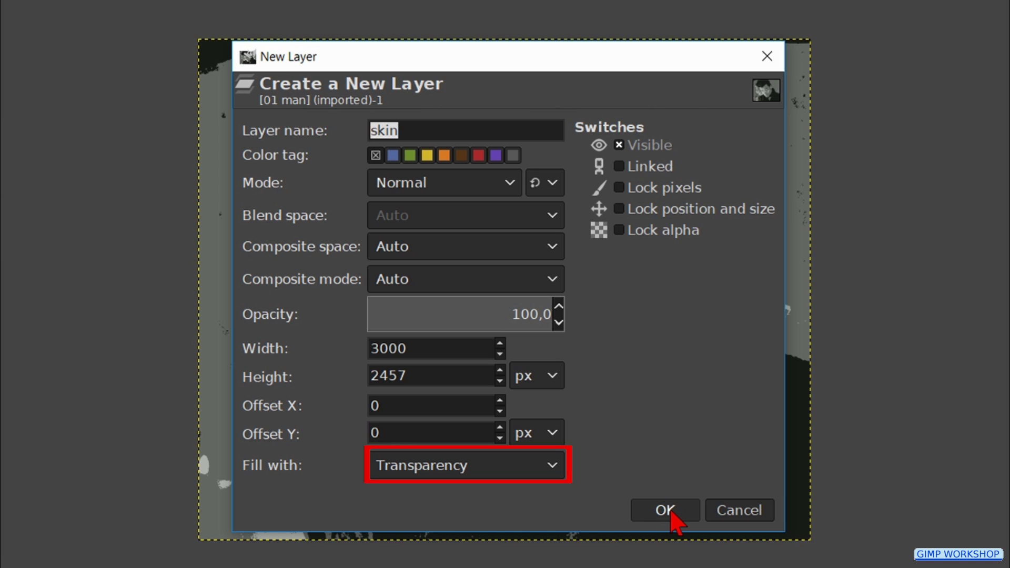
{"action": "left_click", "coordinate": [671, 511]}
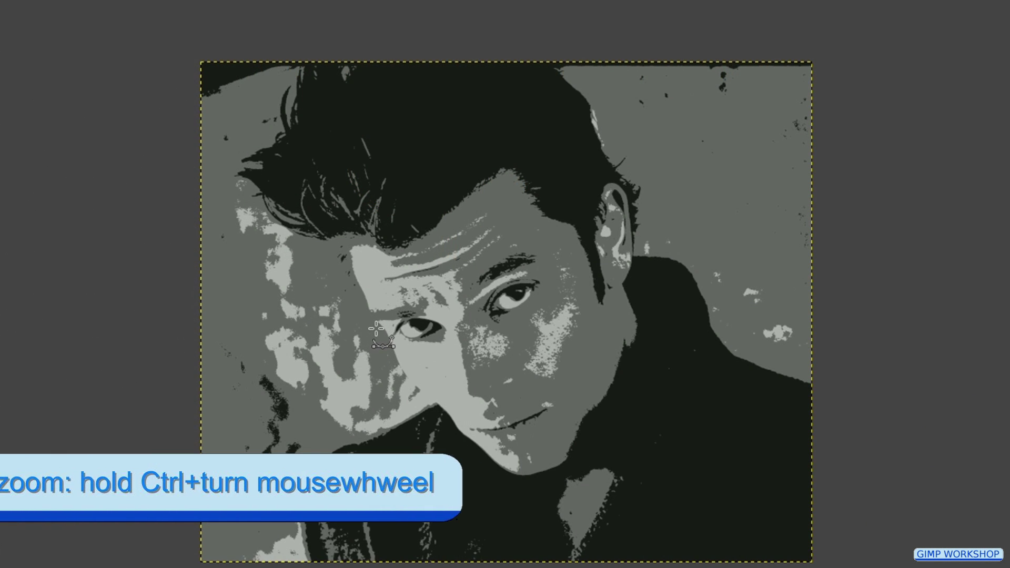
Start a path on the cheek edge beside the shaded eye and trace it with curved segments up to the brow.
{"action": "scroll", "coordinate": [376, 330], "scroll_direction": "up", "scroll_amount": 5, "text": "ctrl"}
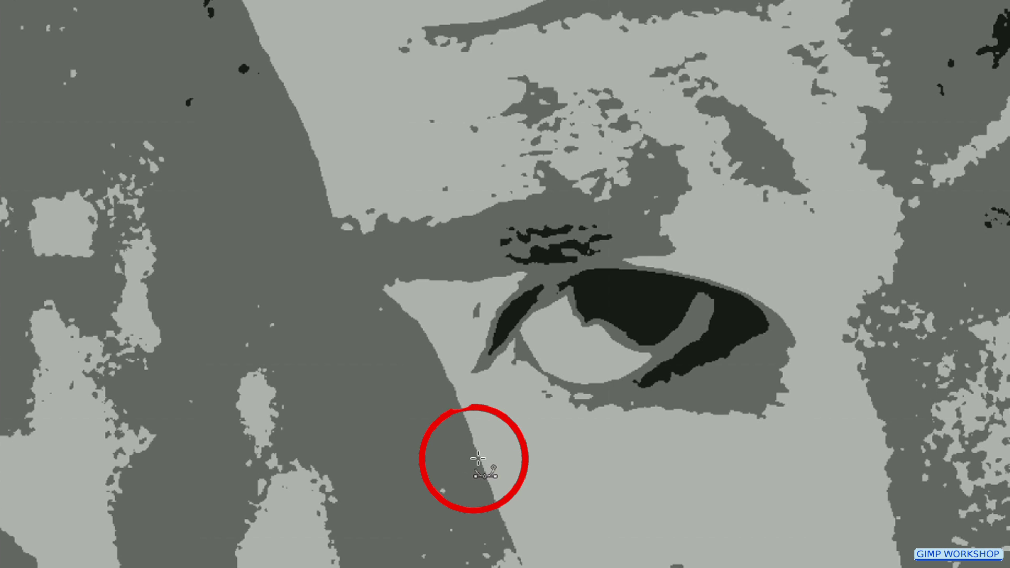
{"action": "left_click", "coordinate": [477, 457]}
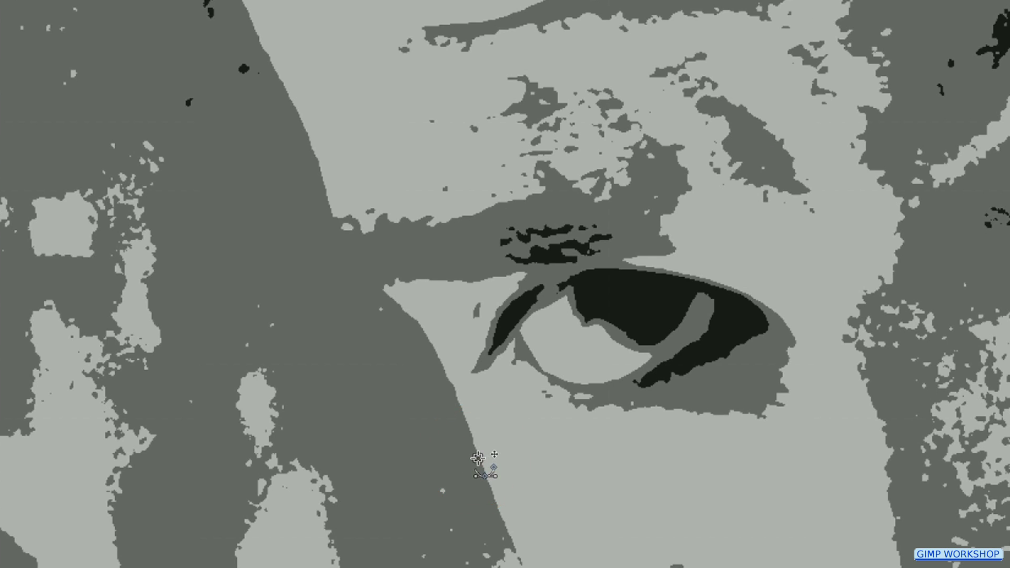
{"action": "left_click_drag", "start_coordinate": [385, 292], "coordinate": [313, 228]}
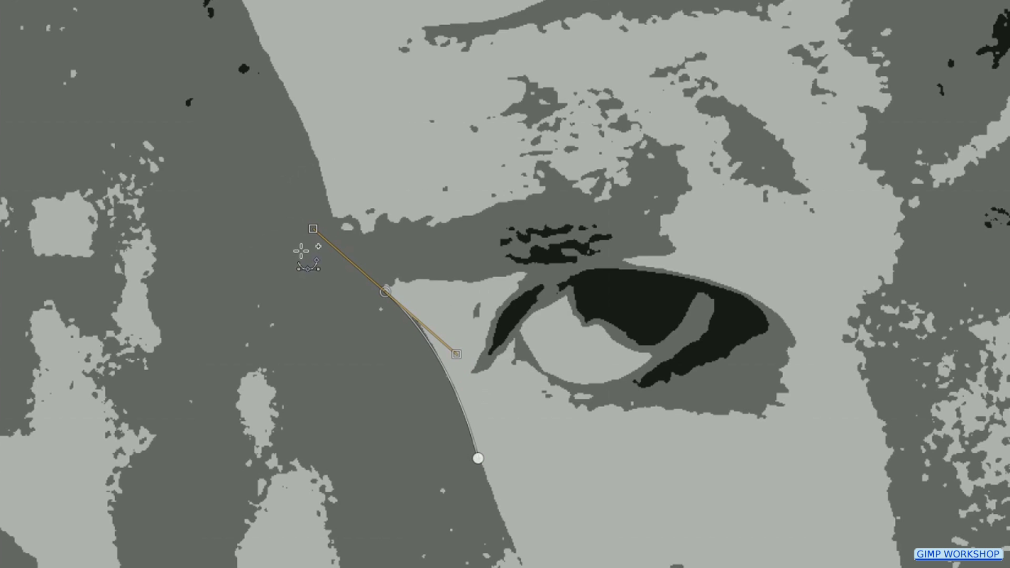
{"action": "left_click_drag", "start_coordinate": [313, 229], "coordinate": [385, 297]}
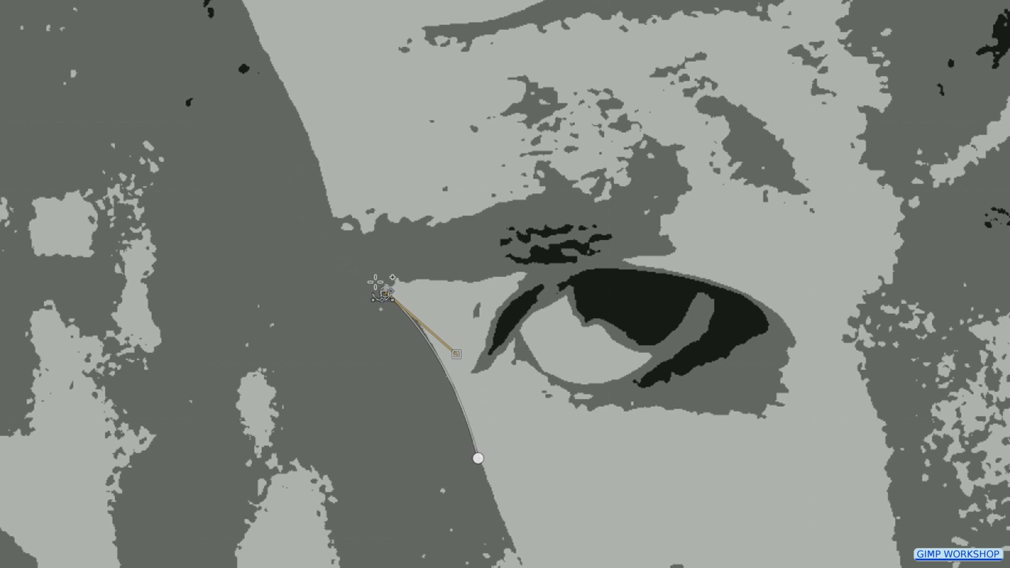
{"action": "mouse_move", "coordinate": [331, 209]}
{"action": "left_mouse_down"}
{"action": "mouse_move", "coordinate": [326, 134]}
{"action": "mouse_move", "coordinate": [337, 205]}
{"action": "left_mouse_up"}
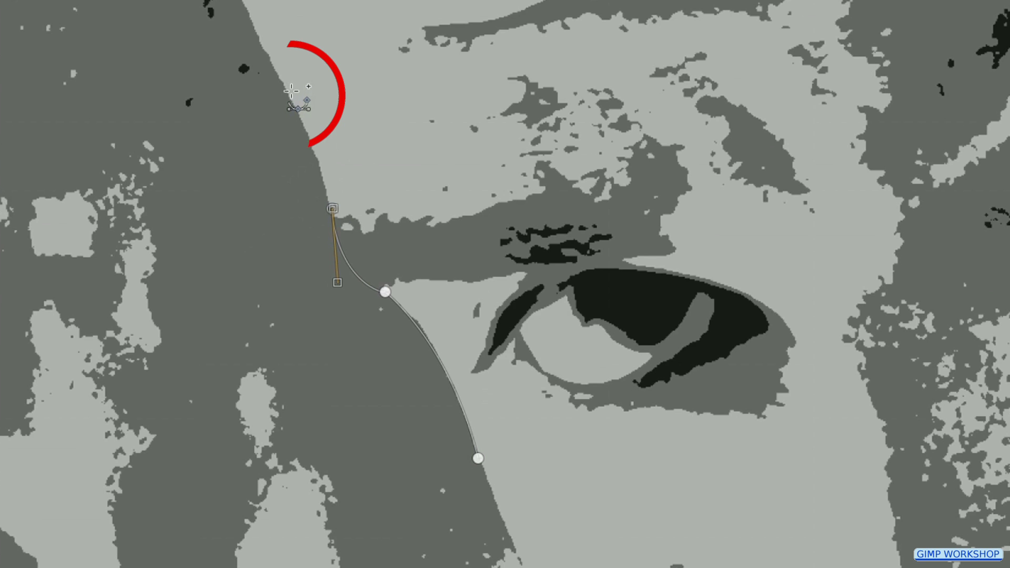
{"action": "key", "text": "space"}
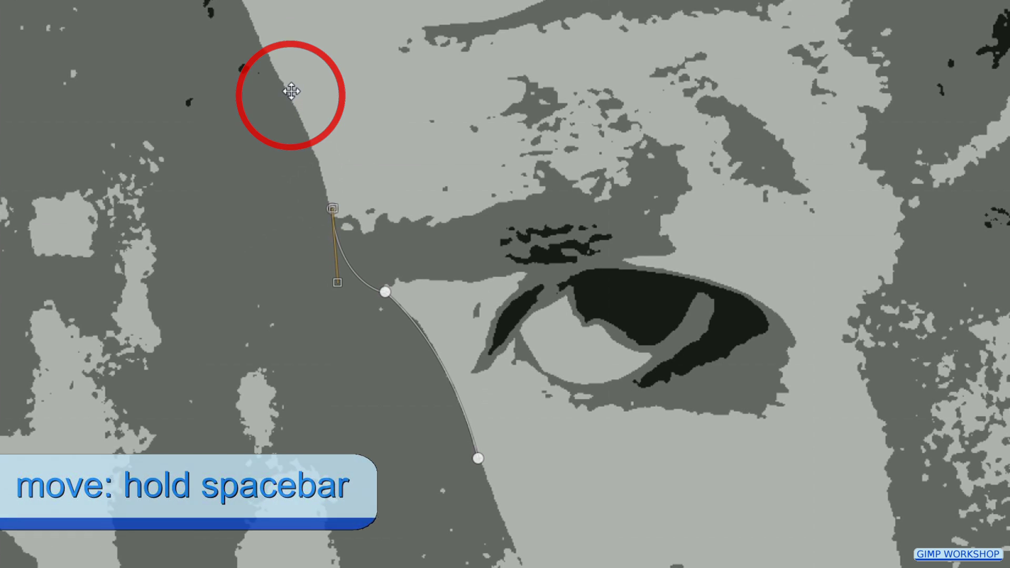
{"action": "left_click_drag", "start_coordinate": [291, 90], "coordinate": [465, 305]}
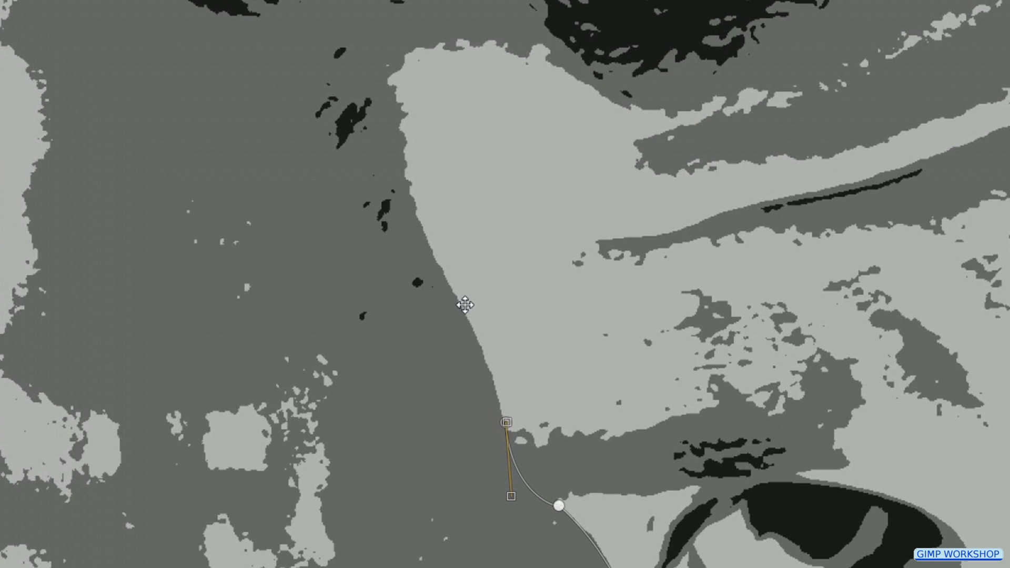
{"action": "left_click", "coordinate": [496, 381]}
{"action": "key", "text": "ctrl+z"}
{"action": "left_click", "coordinate": [496, 378]}
{"action": "left_click", "coordinate": [494, 340]}
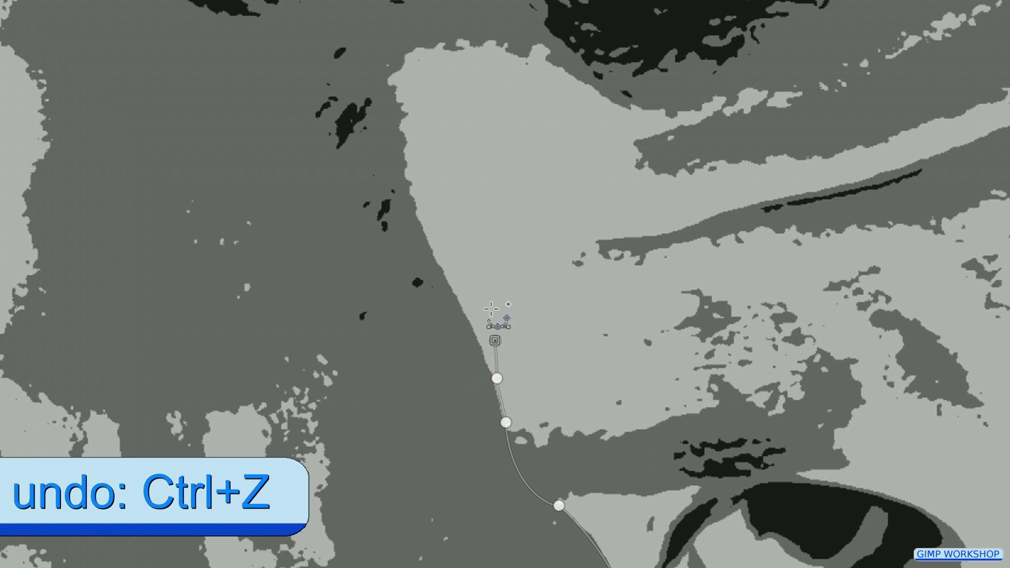
{"action": "left_click", "coordinate": [490, 302]}
{"action": "left_click", "coordinate": [486, 272]}
{"action": "left_click", "coordinate": [476, 238]}
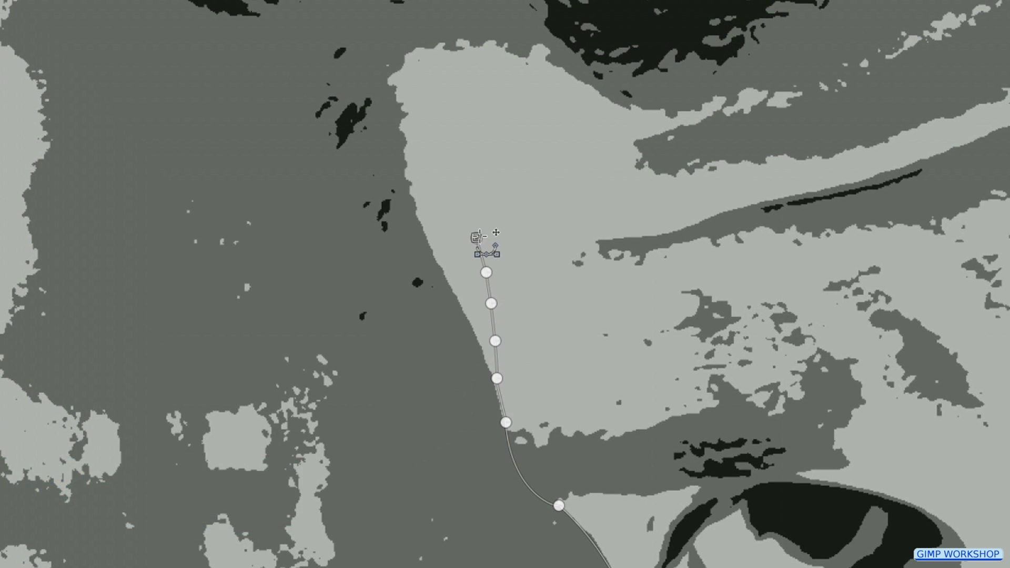
{"action": "key", "text": "BackSpace"}
{"action": "key", "text": "BackSpace"}
{"action": "key", "text": "BackSpace"}
{"action": "key", "text": "BackSpace"}
{"action": "key", "text": "BackSpace"}
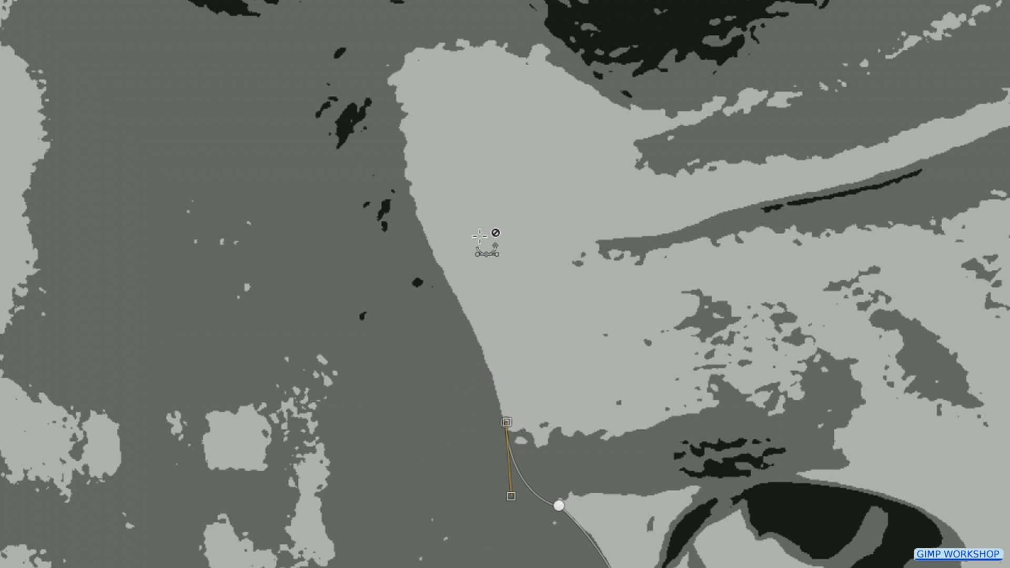
Continue the path with curved anchors along the forehead edge up into the hair.
{"action": "left_click_drag", "start_coordinate": [435, 257], "coordinate": [375, 164]}
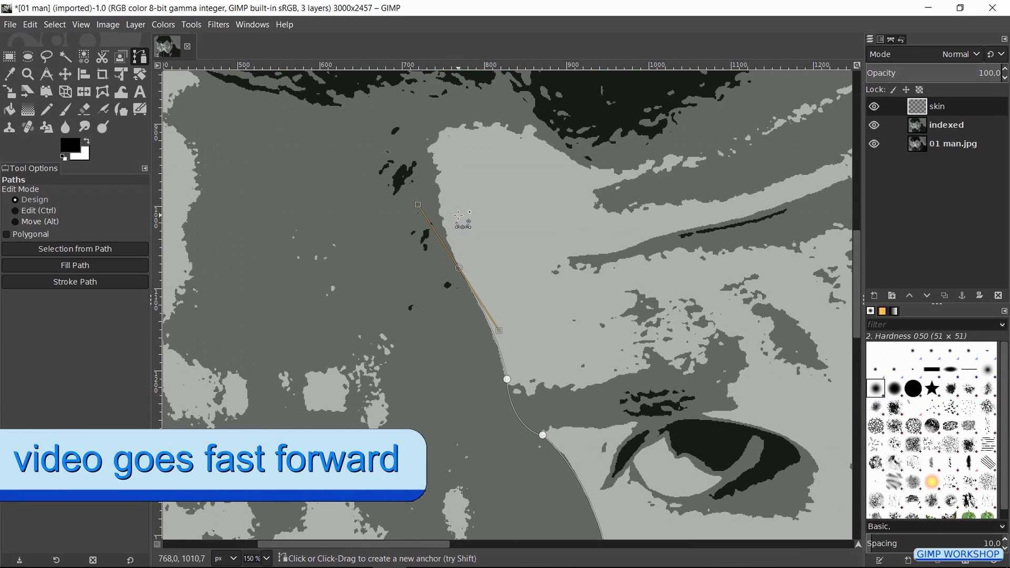
{"action": "scroll", "coordinate": [463, 221], "scroll_direction": "up", "scroll_amount": 5}
{"action": "left_click_drag", "start_coordinate": [468, 224], "coordinate": [474, 111]}
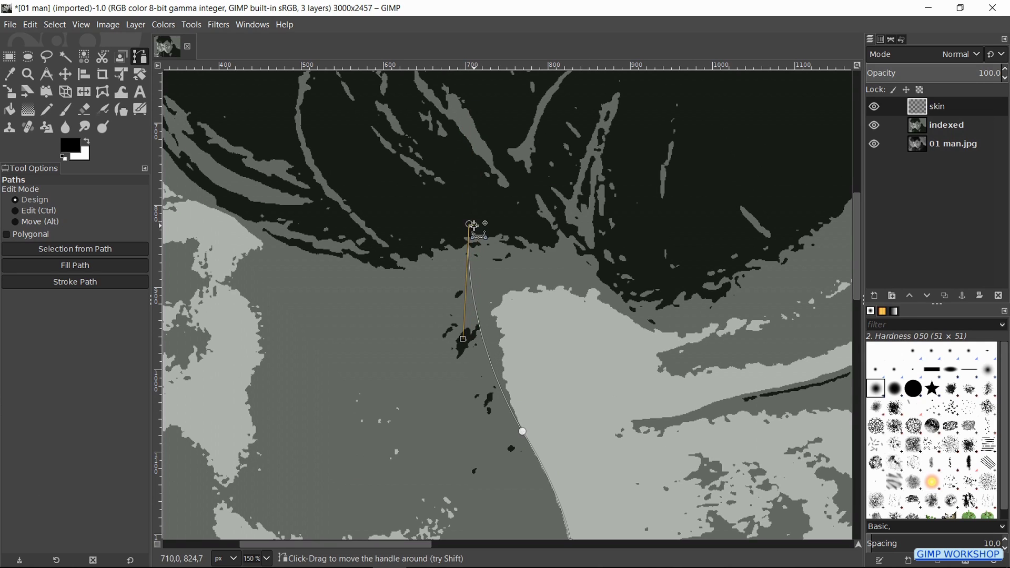
Extend the path with straight segments through the hair above the forehead and around the outside of the ear.
{"action": "scroll", "coordinate": [468, 224], "scroll_direction": "down", "scroll_amount": 2}
{"action": "left_click", "coordinate": [546, 203]}
{"action": "scroll", "coordinate": [670, 142], "scroll_direction": "down", "scroll_amount": 2}
{"action": "left_click", "coordinate": [529, 283]}
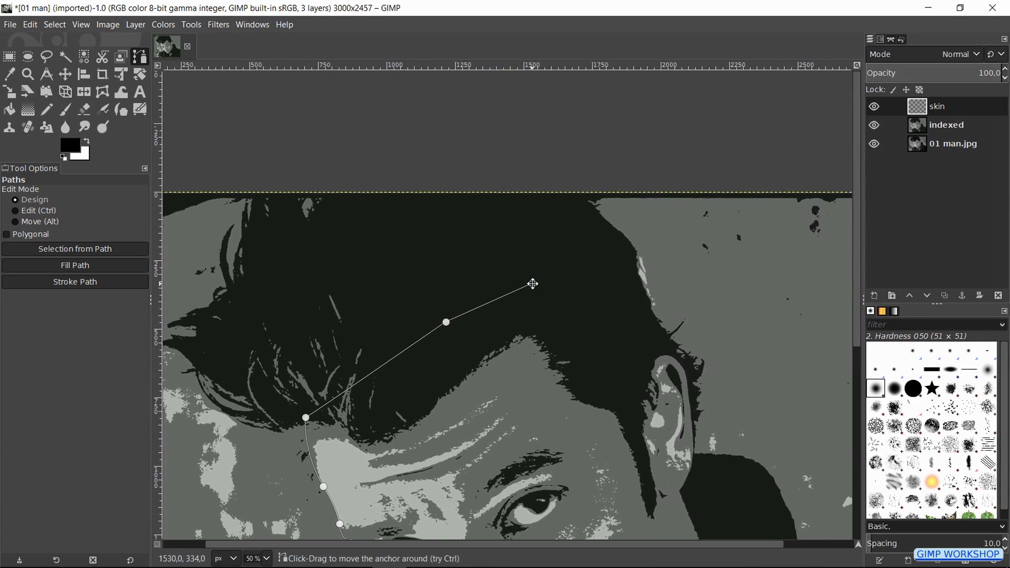
{"action": "left_click", "coordinate": [602, 340]}
{"action": "left_click", "coordinate": [669, 342]}
{"action": "scroll", "coordinate": [681, 347], "scroll_direction": "down", "scroll_amount": 5}
{"action": "left_click", "coordinate": [669, 284]}
Bring the path down over the dark coat and across beneath the image's lower edge.
{"action": "scroll", "coordinate": [575, 241], "scroll_direction": "down", "scroll_amount": 5}
{"action": "scroll", "coordinate": [692, 275], "scroll_direction": "down", "scroll_amount": 5}
{"action": "left_click", "coordinate": [754, 170]}
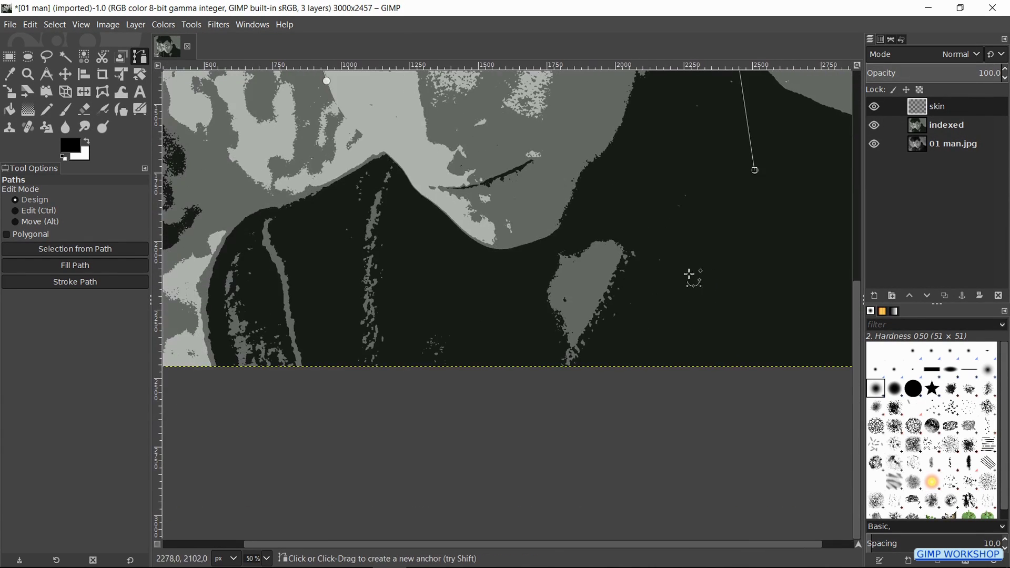
{"action": "left_click", "coordinate": [662, 406]}
{"action": "left_click", "coordinate": [405, 413]}
Lead the path back up through the coat and along the cheek edge to just below its starting anchor.
{"action": "scroll", "coordinate": [405, 413], "scroll_direction": "up", "scroll_amount": 1}
{"action": "scroll", "coordinate": [405, 413], "scroll_direction": "up", "scroll_amount": 3}
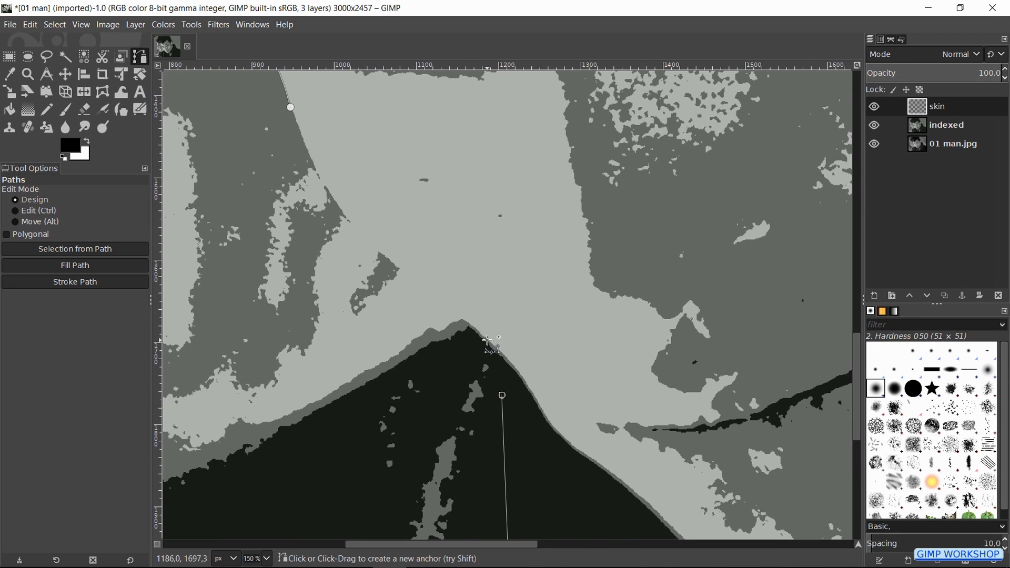
{"action": "left_click", "coordinate": [387, 258]}
{"action": "scroll", "coordinate": [386, 258], "scroll_direction": "up", "scroll_amount": 5}
{"action": "scroll", "coordinate": [387, 258], "scroll_direction": "left", "scroll_amount": 5}
{"action": "left_click", "coordinate": [477, 285]}
{"action": "left_click_drag", "start_coordinate": [478, 285], "coordinate": [529, 419]}
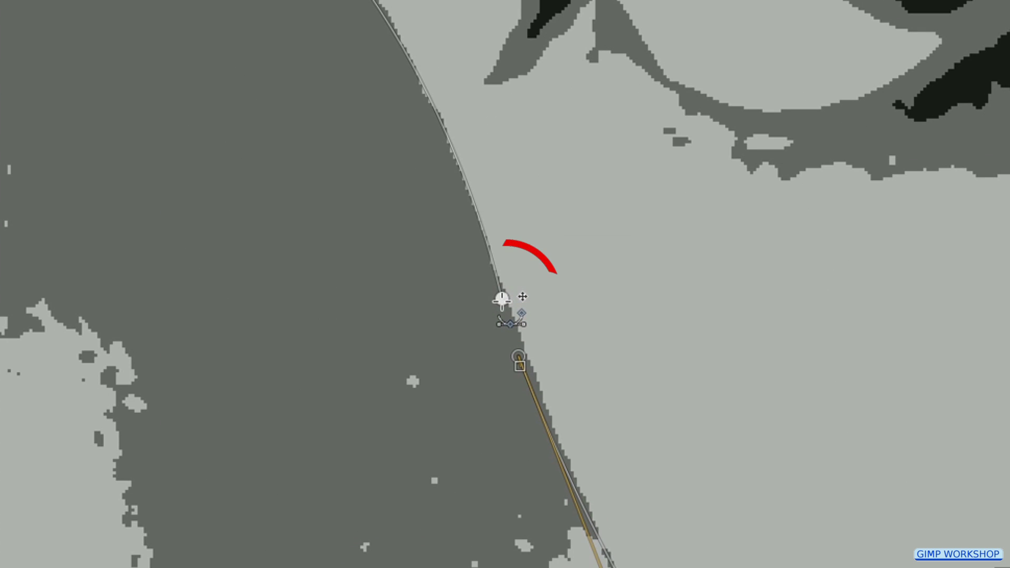
Close the face path at its starting anchor on the cheek edge and fit the whole image in the window.
{"action": "key", "text": "ctrl"}
{"action": "left_click", "coordinate": [503, 300], "text": "ctrl"}
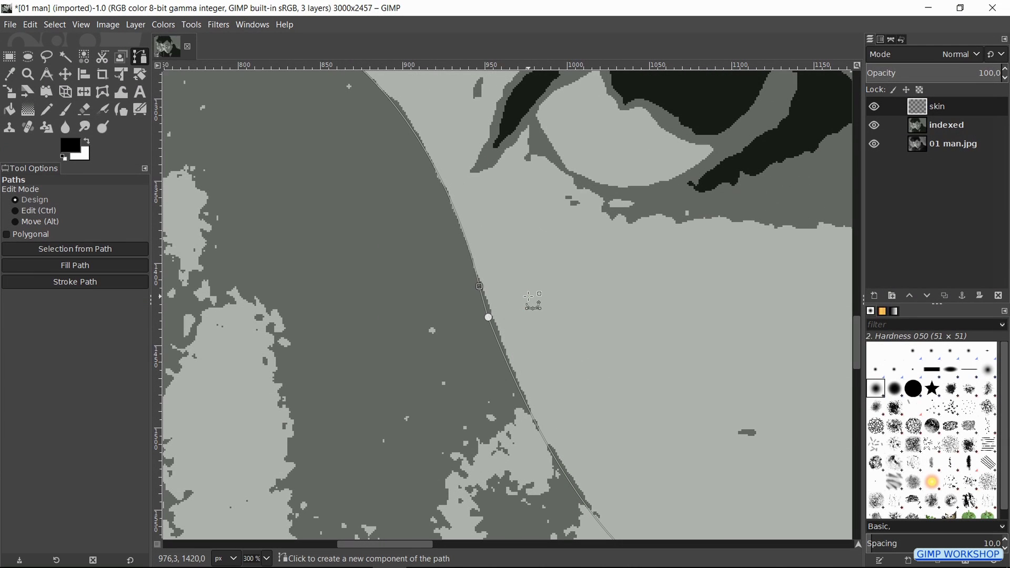
{"action": "key", "text": "shift+ctrl+j"}
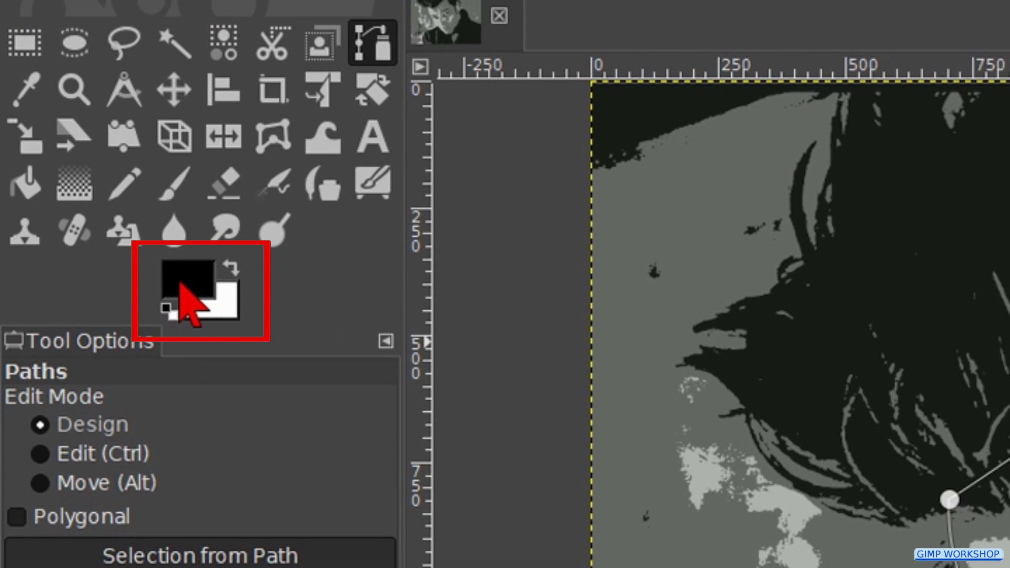
Set the foreground color to f1ae64.
{"action": "left_click", "coordinate": [187, 278]}
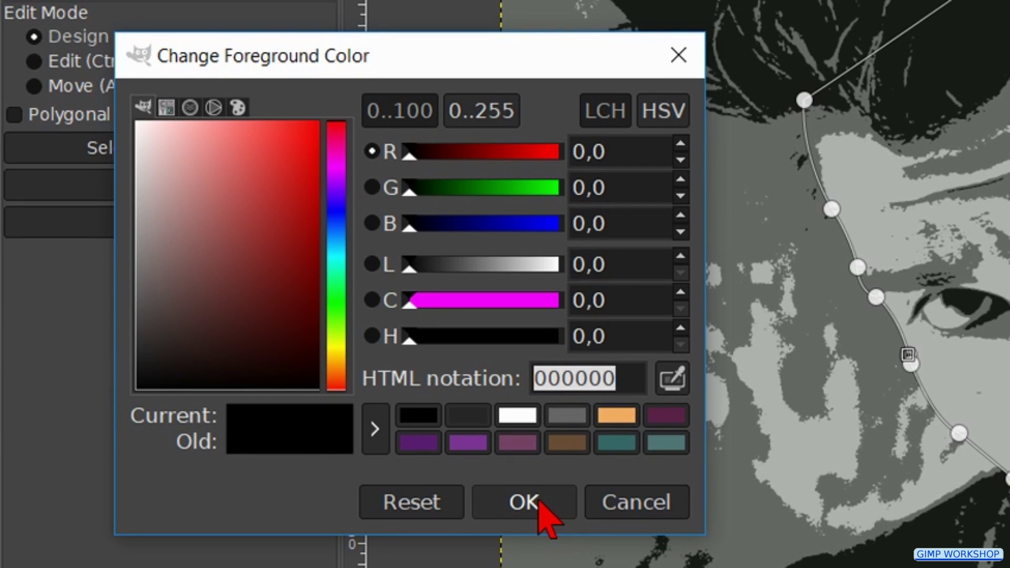
{"action": "type", "text": "f"}
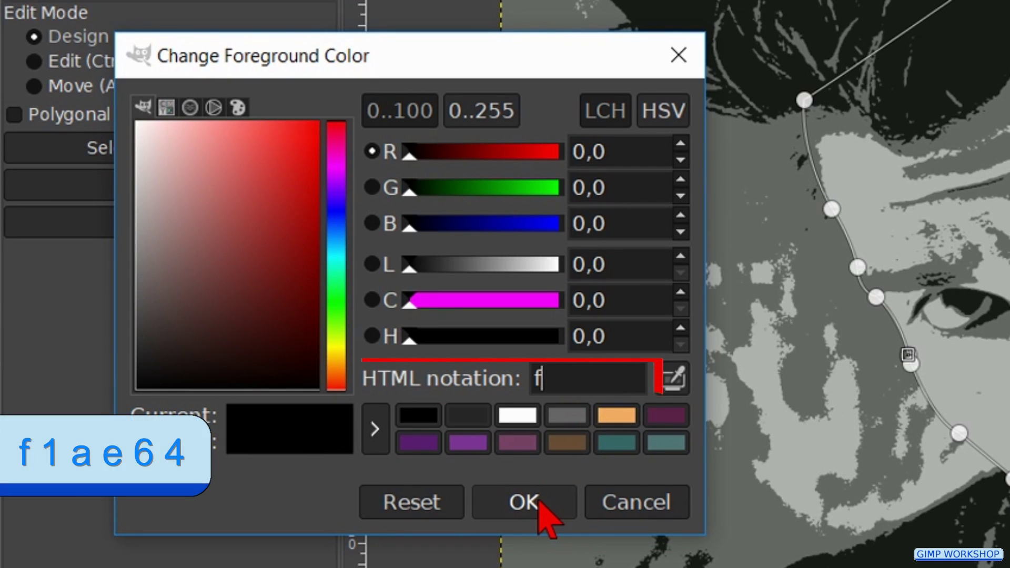
{"action": "type", "text": "1"}
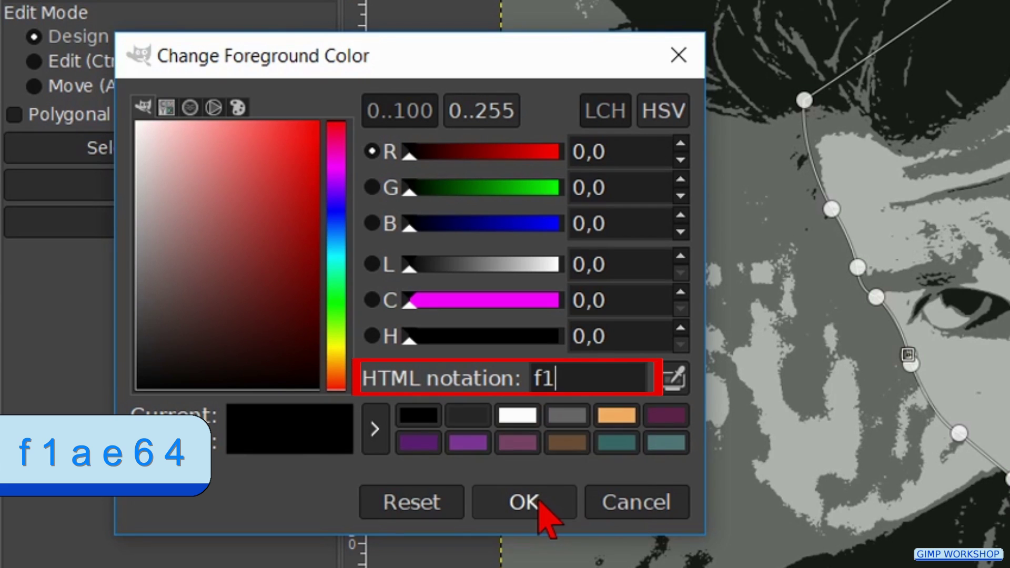
{"action": "type", "text": "ae64"}
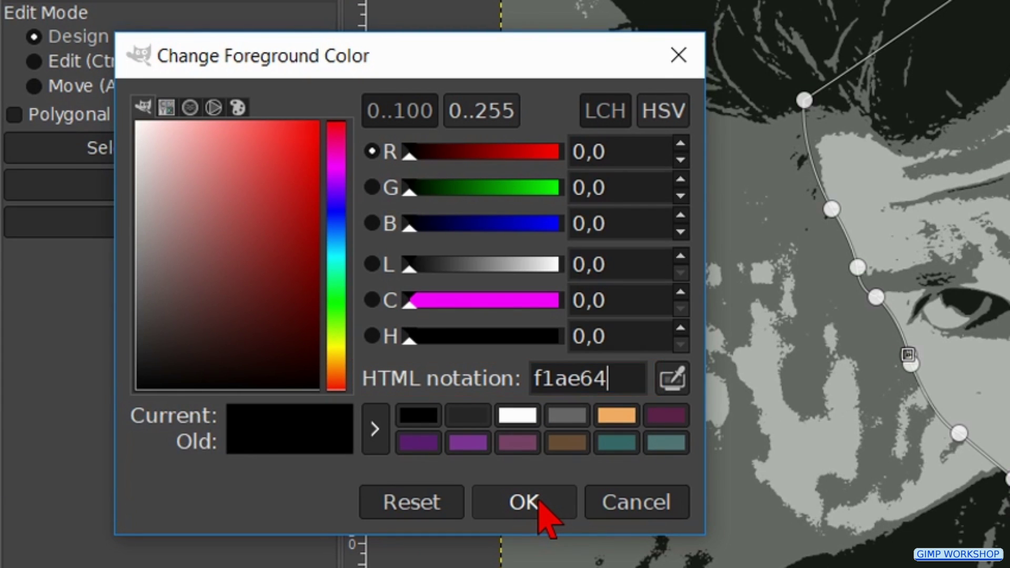
{"action": "key", "text": "Return"}
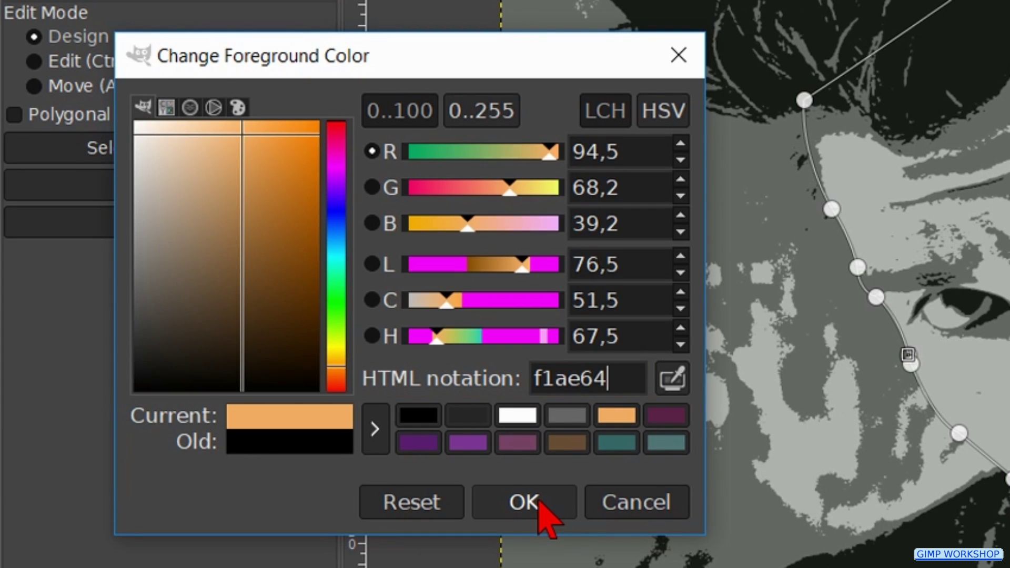
{"action": "left_click", "coordinate": [539, 502]}
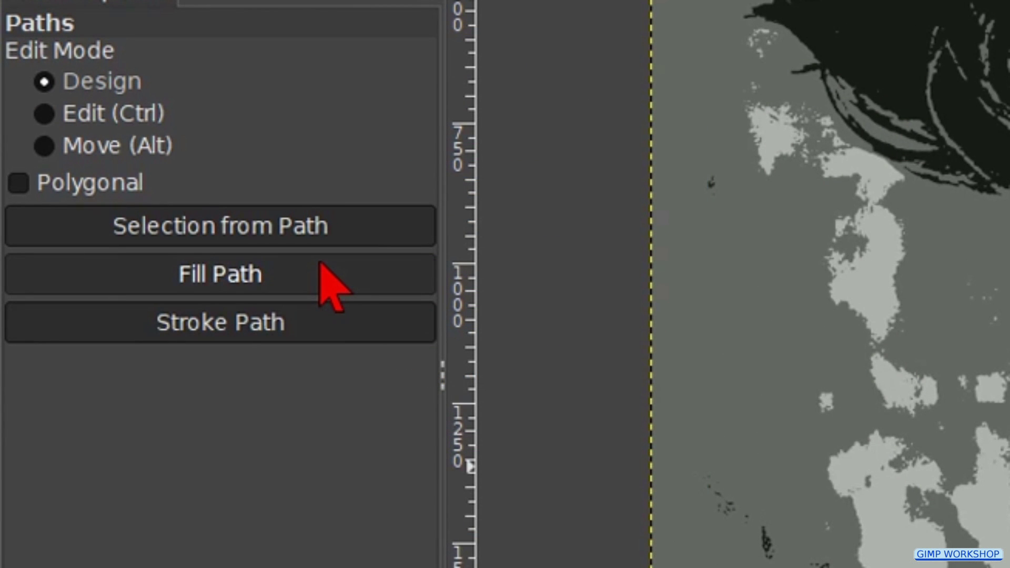
Fill the face path with the solid foreground color on the skin layer and set the layer's opacity to 30.2.
{"action": "left_click", "coordinate": [321, 268]}
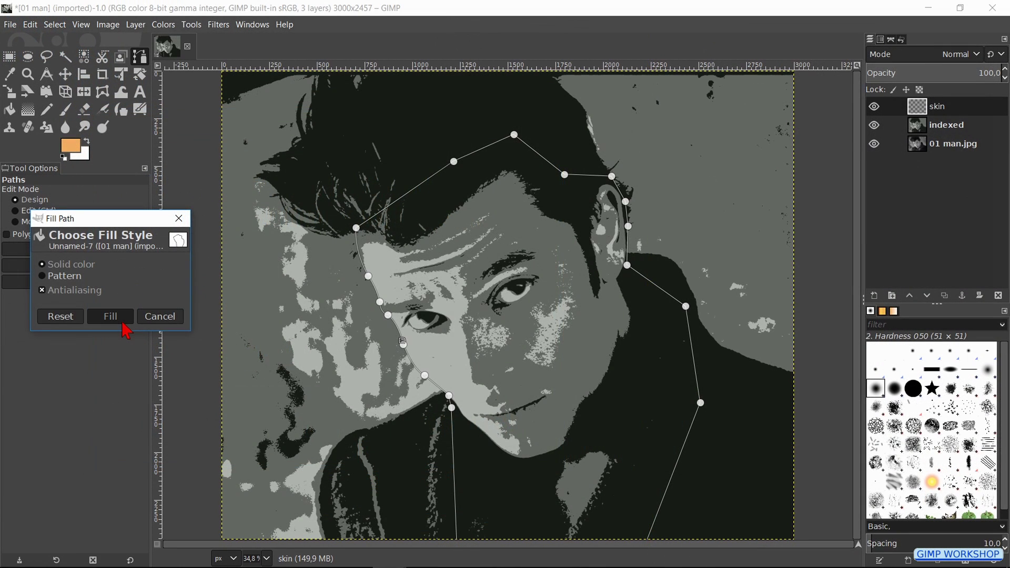
{"action": "left_click", "coordinate": [355, 440]}
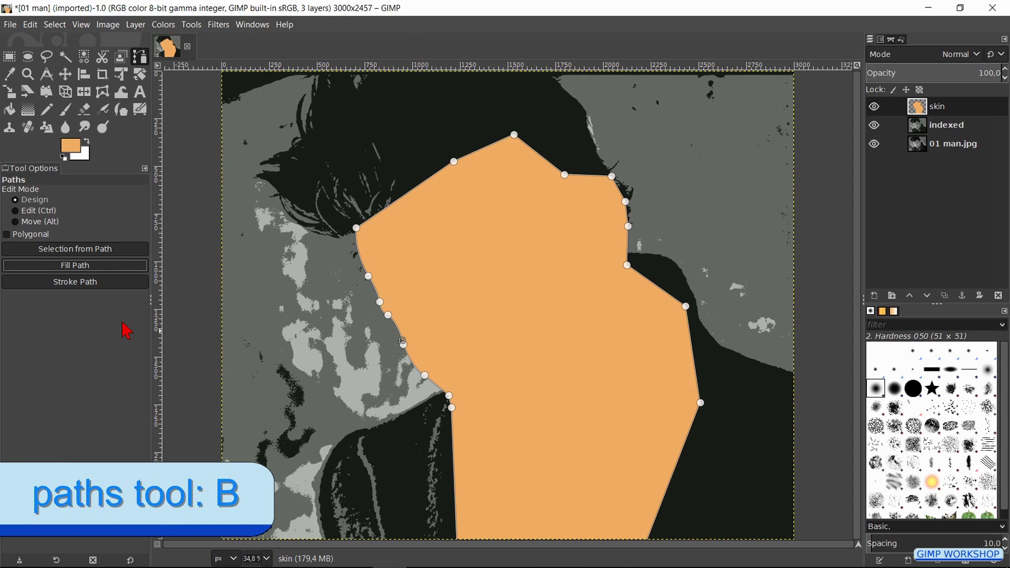
{"action": "key", "text": "Escape"}
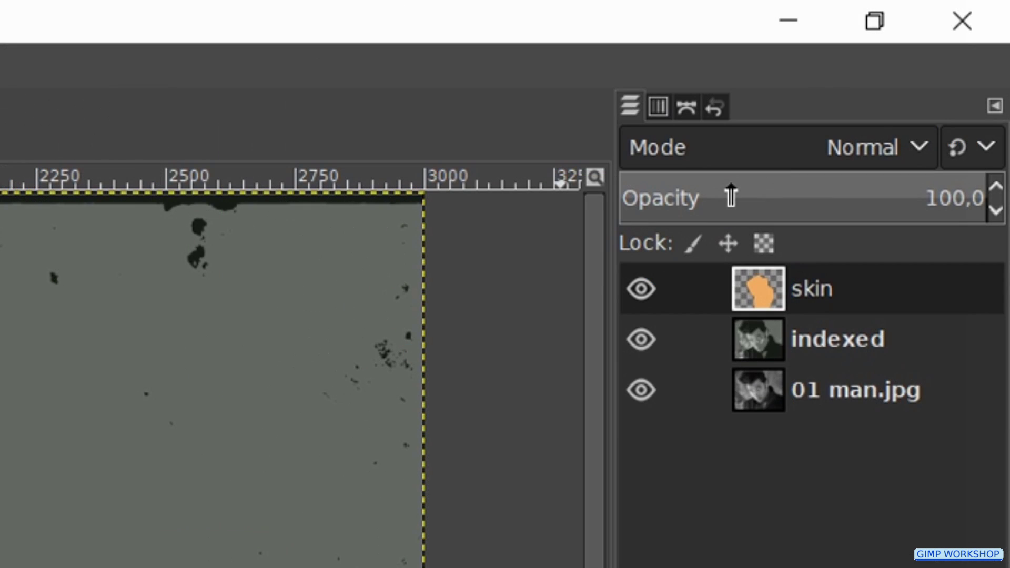
{"action": "left_click", "coordinate": [730, 196]}
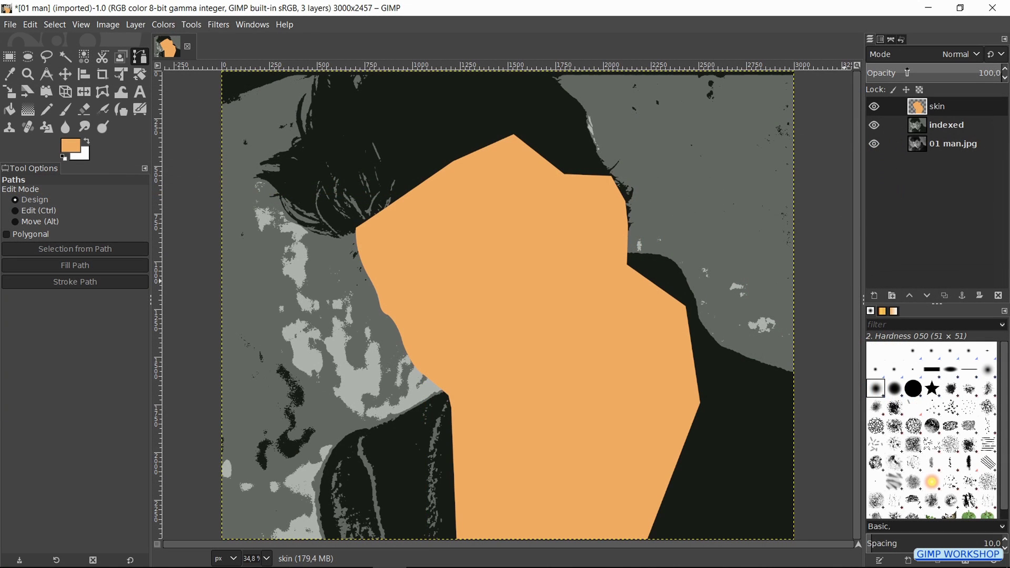
{"action": "left_click", "coordinate": [907, 72]}
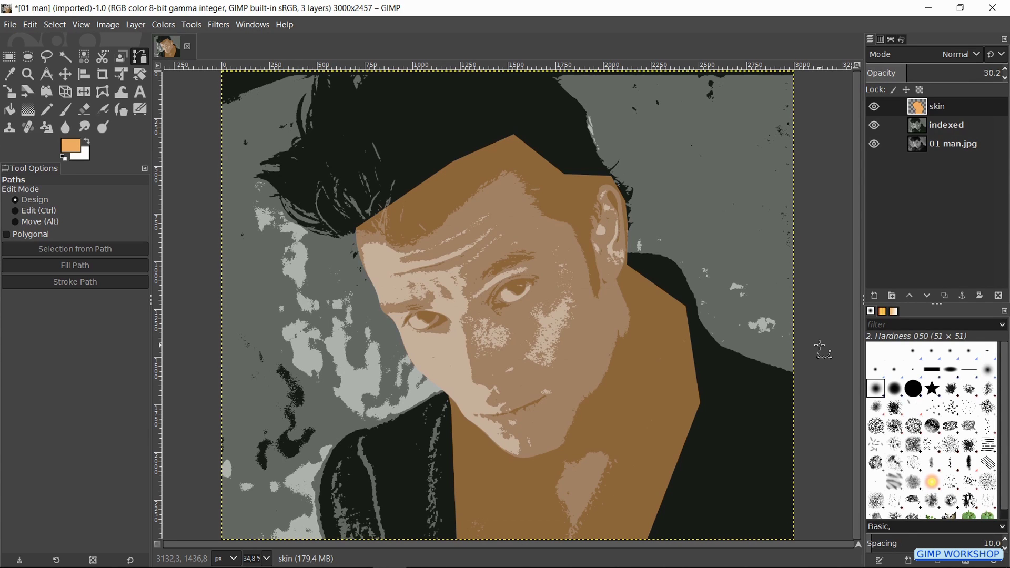
Create a transparent layer named shadow with its mode set to Multiply.
{"action": "key", "text": "shift+ctrl+n"}
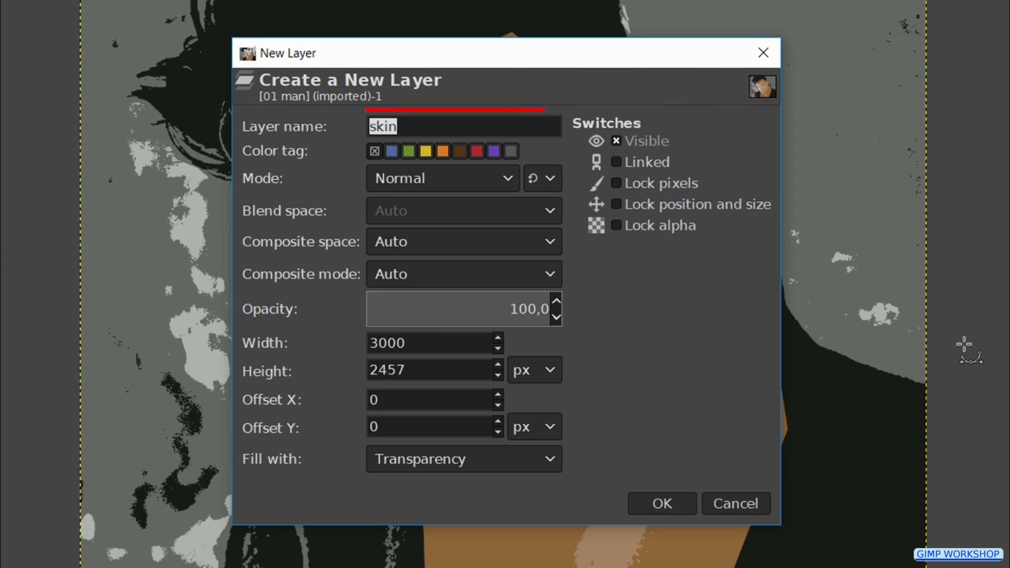
{"action": "type", "text": "shadow"}
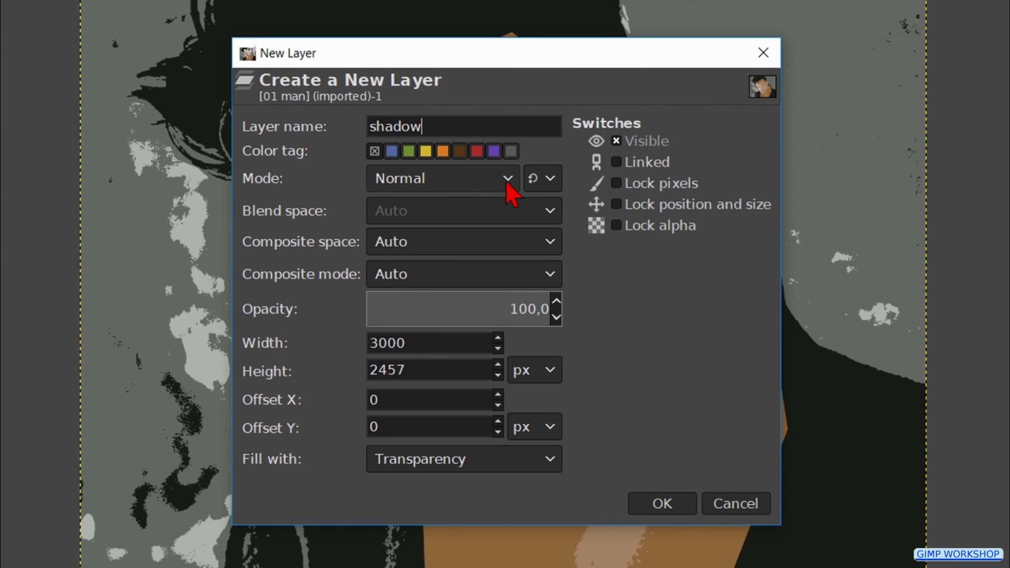
{"action": "left_click", "coordinate": [507, 184]}
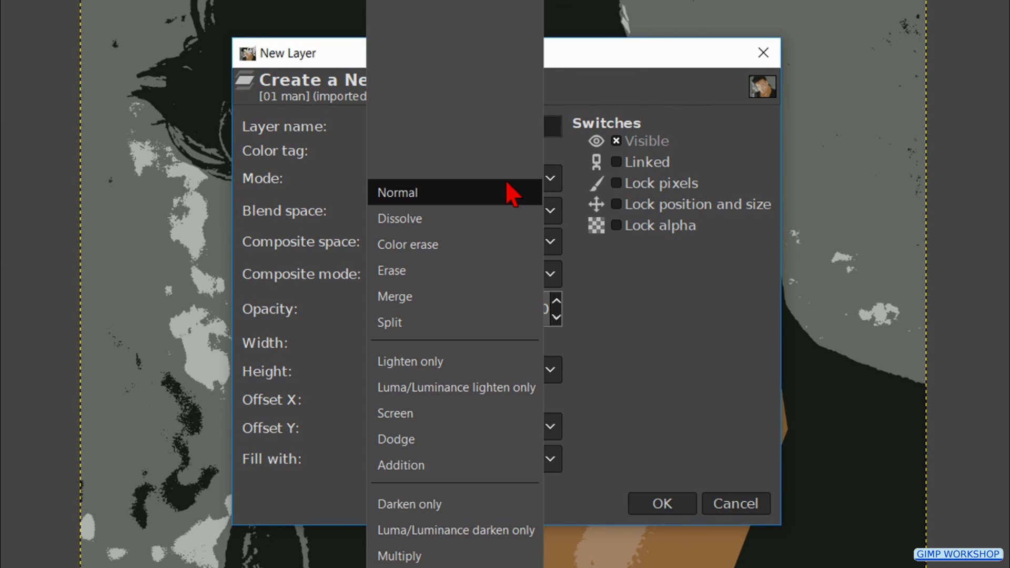
{"action": "scroll", "coordinate": [515, 221], "scroll_direction": "down", "scroll_amount": 3}
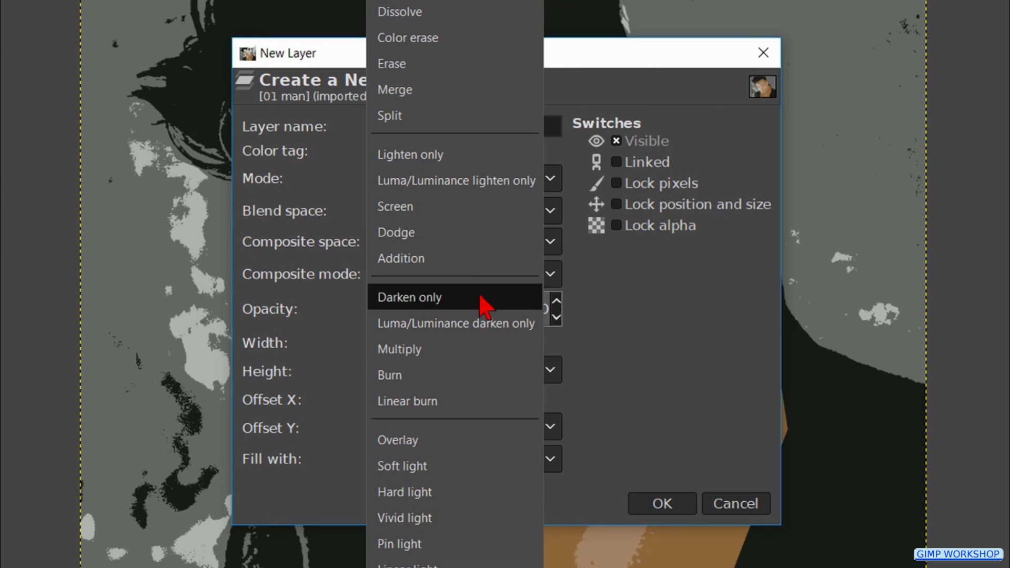
{"action": "left_click", "coordinate": [469, 352]}
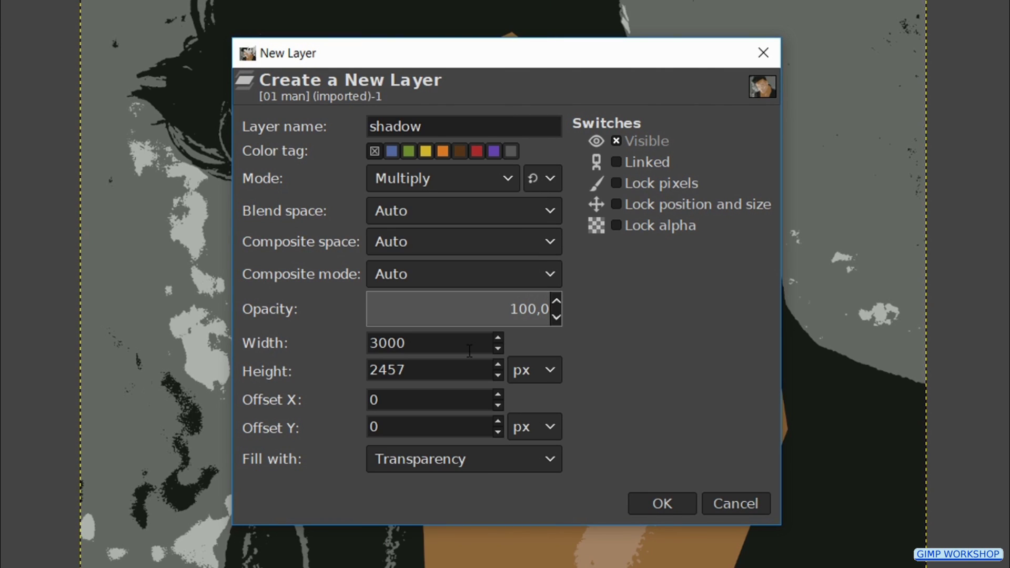
{"action": "left_click", "coordinate": [662, 505]}
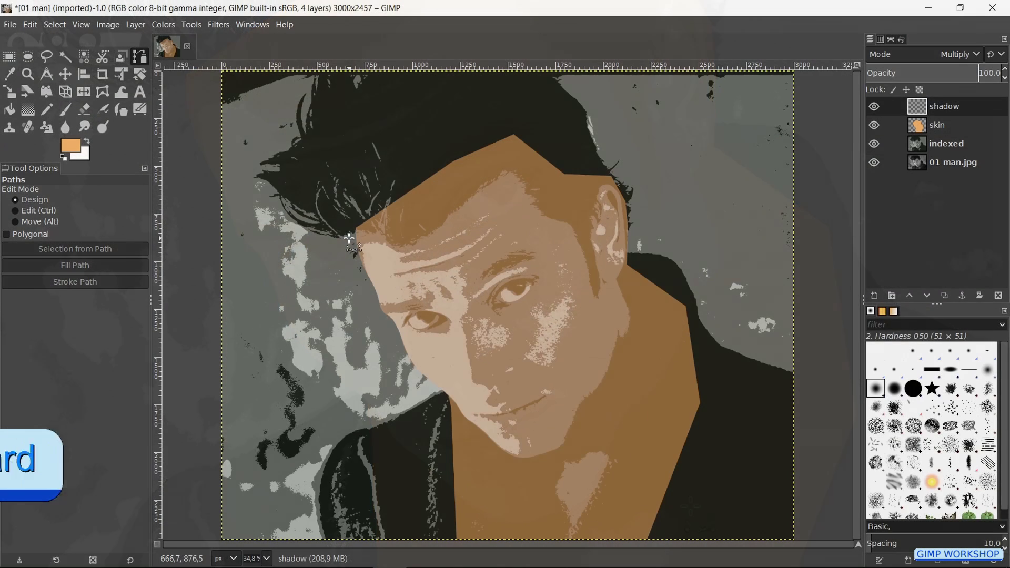
Start a new path just outside the forehead at the hairline and curve it along the upper edge of the light forehead area.
{"action": "scroll", "coordinate": [347, 239], "scroll_direction": "up", "scroll_amount": 6}
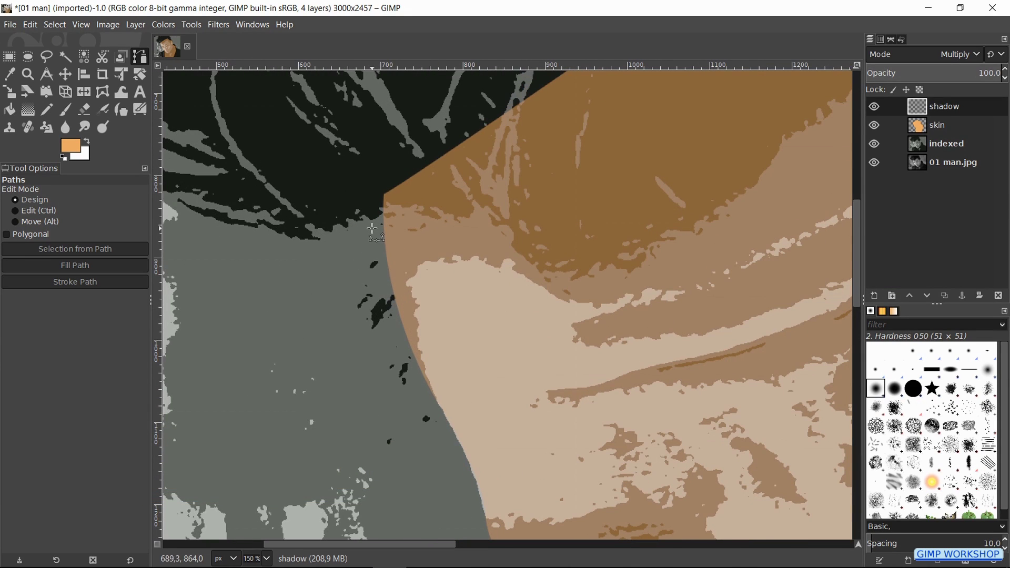
{"action": "left_click", "coordinate": [372, 228]}
{"action": "left_click", "coordinate": [544, 281]}
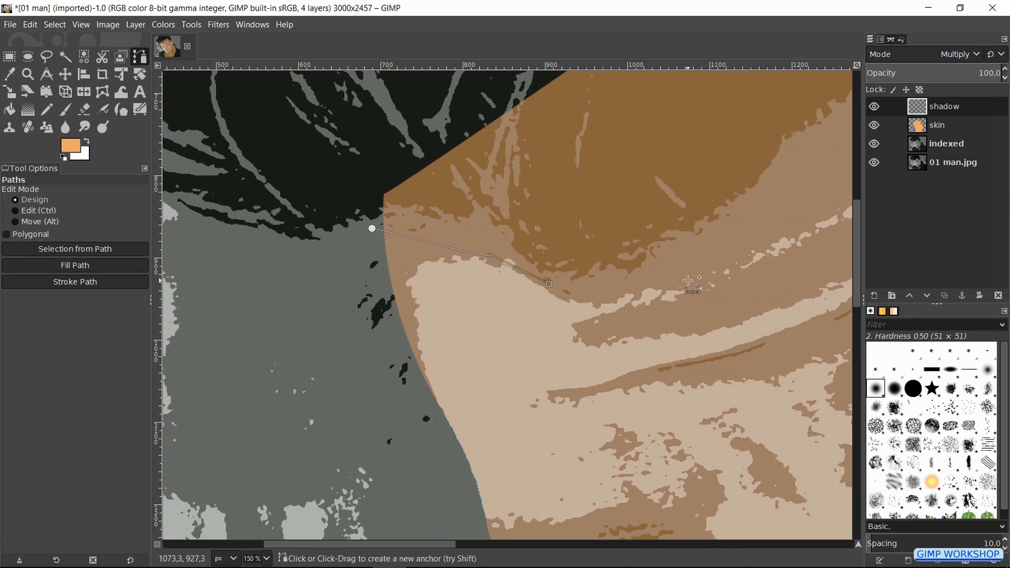
{"action": "key", "text": "space"}
{"action": "mouse_move", "coordinate": [553, 258]}
{"action": "left_mouse_down"}
{"action": "mouse_move", "coordinate": [661, 234]}
{"action": "mouse_move", "coordinate": [563, 254]}
{"action": "left_mouse_up"}
{"action": "scroll", "coordinate": [619, 207], "scroll_direction": "right", "scroll_amount": 4}
{"action": "scroll", "coordinate": [619, 207], "scroll_direction": "up", "scroll_amount": 2}
{"action": "left_click_drag", "start_coordinate": [672, 177], "coordinate": [810, 79]}
Zigzag the shadow path back and forth along the forehead wrinkles with curved segments, ending above the nose bridge.
{"action": "left_click_drag", "start_coordinate": [351, 382], "coordinate": [309, 412]}
{"action": "scroll", "coordinate": [308, 413], "scroll_direction": "down", "scroll_amount": 2}
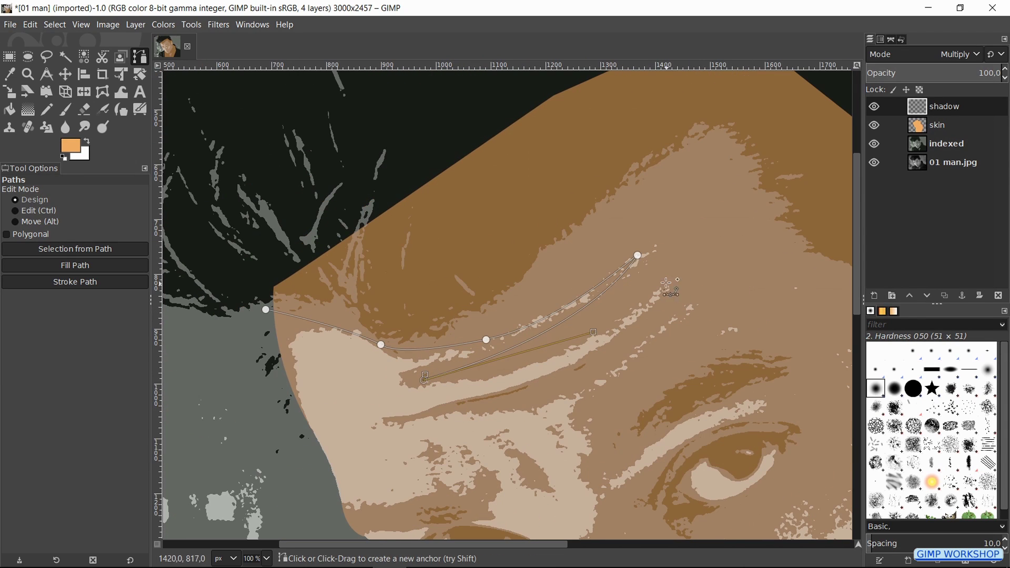
{"action": "left_click", "coordinate": [403, 423]}
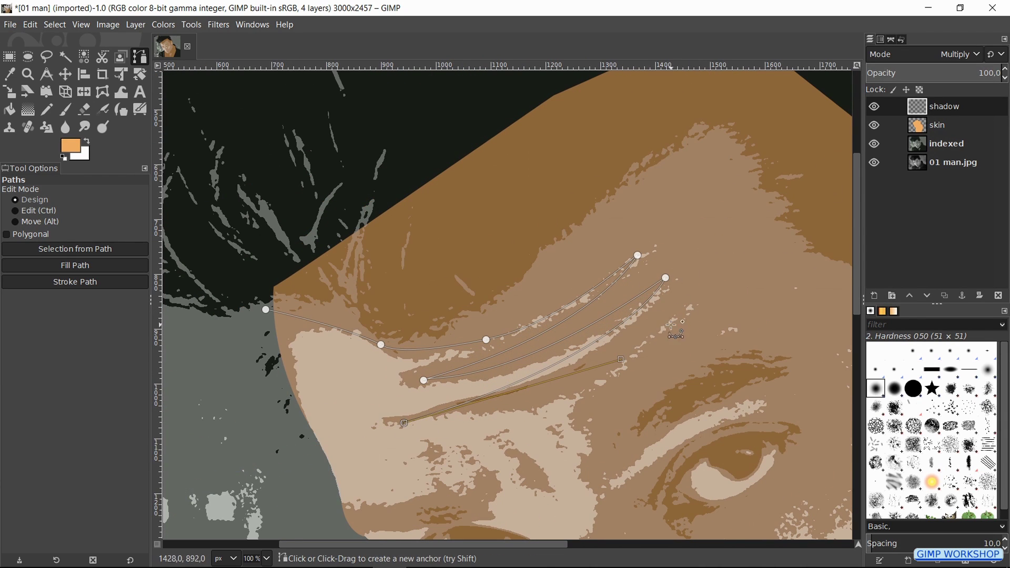
{"action": "left_click_drag", "start_coordinate": [690, 311], "coordinate": [595, 393]}
{"action": "left_click_drag", "start_coordinate": [594, 393], "coordinate": [552, 436]}
Continue the path down between the eyes and along the light-shadow boundary of the nose bridge toward the nose tip.
{"action": "scroll", "coordinate": [552, 436], "scroll_direction": "down", "scroll_amount": 3}
{"action": "scroll", "coordinate": [552, 436], "scroll_direction": "right", "scroll_amount": 2}
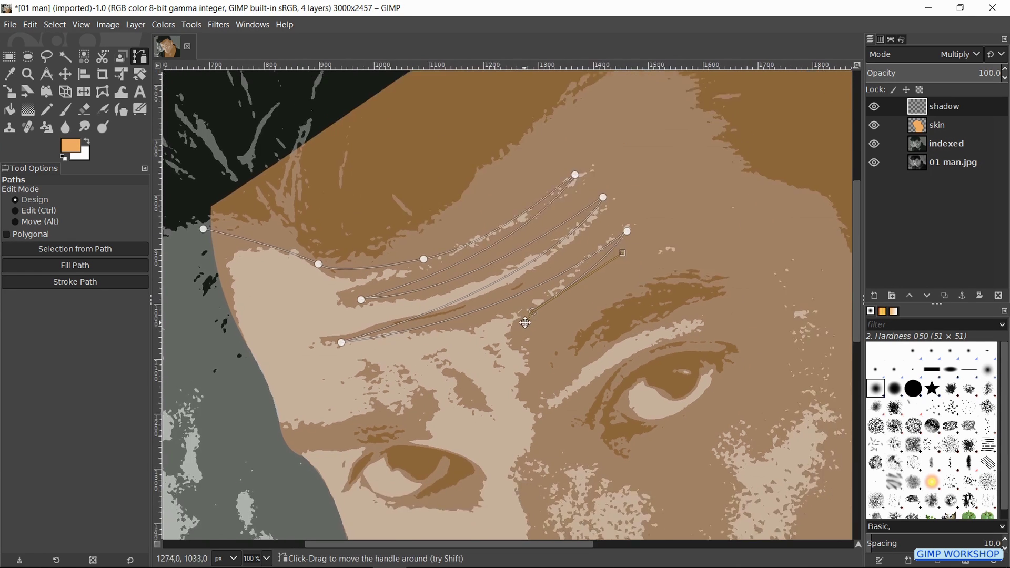
{"action": "left_click_drag", "start_coordinate": [518, 335], "coordinate": [521, 359]}
{"action": "left_click", "coordinate": [522, 359]}
{"action": "left_click", "coordinate": [519, 397]}
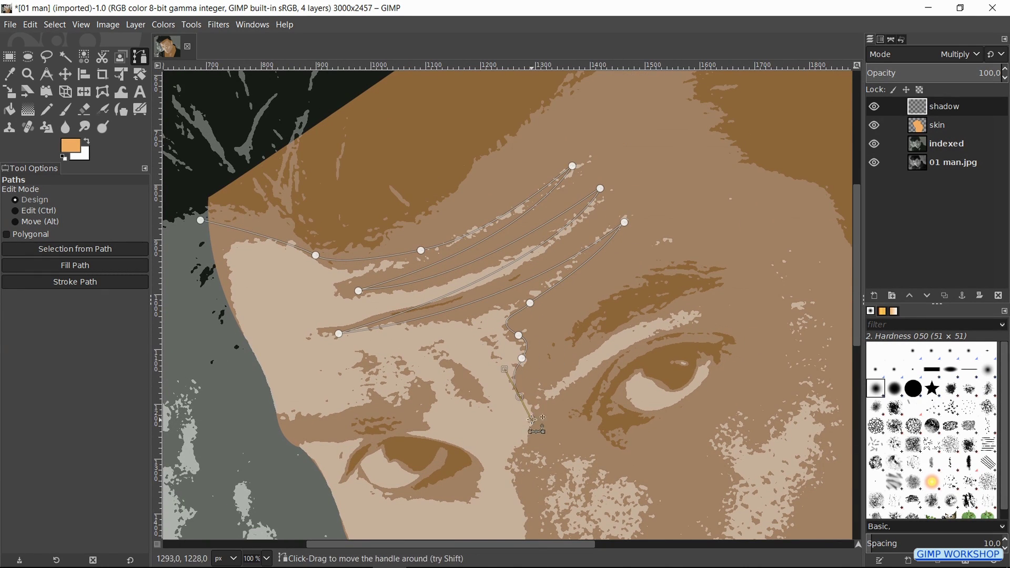
{"action": "left_click", "coordinate": [521, 440]}
{"action": "scroll", "coordinate": [521, 447], "scroll_direction": "down", "scroll_amount": 3}
{"action": "scroll", "coordinate": [520, 447], "scroll_direction": "right", "scroll_amount": 1}
{"action": "left_click_drag", "start_coordinate": [520, 489], "coordinate": [536, 529]}
{"action": "left_click_drag", "start_coordinate": [480, 326], "coordinate": [476, 320]}
{"action": "scroll", "coordinate": [471, 196], "scroll_direction": "down", "scroll_amount": 3}
{"action": "scroll", "coordinate": [471, 195], "scroll_direction": "right", "scroll_amount": 1}
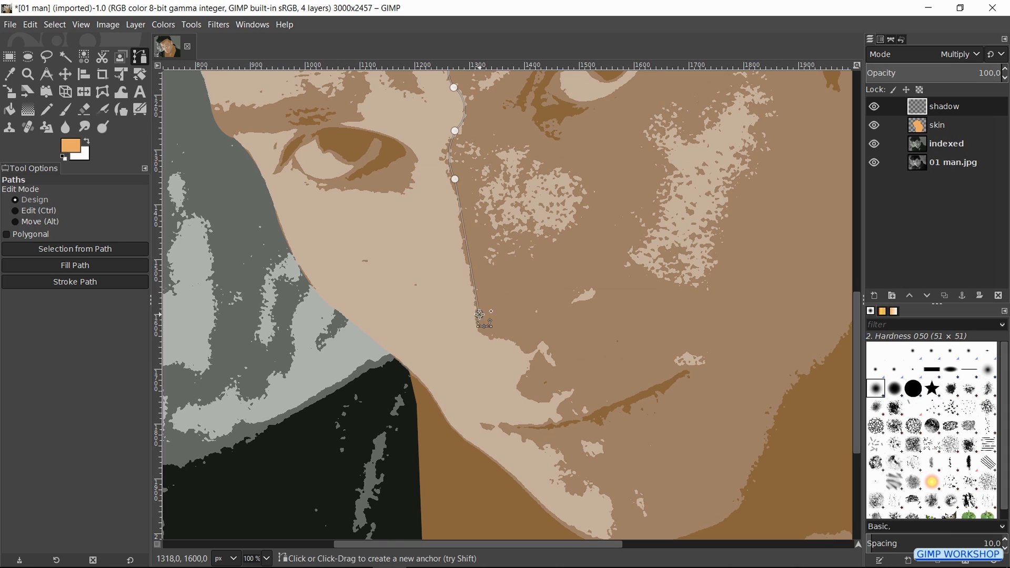
Curve the path around the underside of the nose and down to the line between the lips.
{"action": "left_click", "coordinate": [515, 345]}
{"action": "left_click", "coordinate": [538, 360]}
{"action": "left_click", "coordinate": [544, 396]}
{"action": "left_click_drag", "start_coordinate": [575, 420], "coordinate": [593, 429]}
{"action": "scroll", "coordinate": [414, 310], "scroll_direction": "down", "scroll_amount": 3}
{"action": "scroll", "coordinate": [414, 310], "scroll_direction": "right", "scroll_amount": 2}
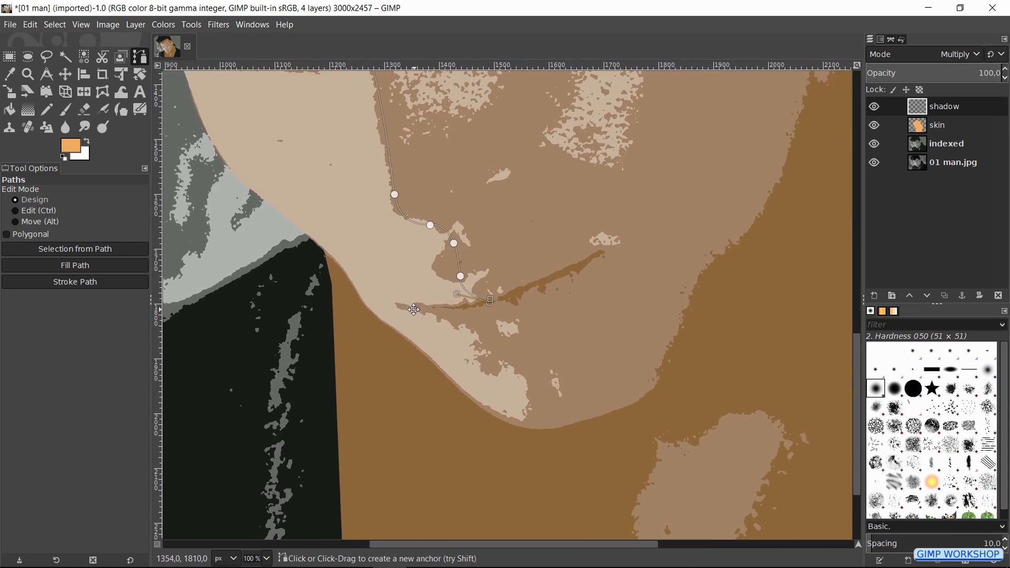
Trace the path out to the mouth corner, back under the lower lip and down the shadow boundary to the chin.
{"action": "left_click", "coordinate": [406, 306]}
{"action": "left_click", "coordinate": [473, 326]}
{"action": "left_click_drag", "start_coordinate": [490, 358], "coordinate": [491, 380]}
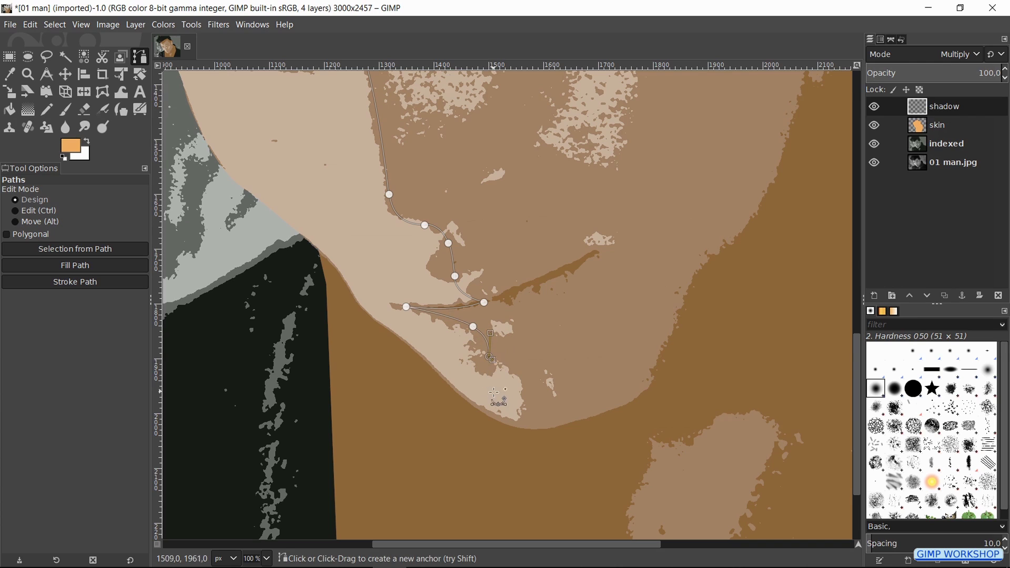
{"action": "left_click", "coordinate": [495, 400]}
{"action": "left_click_drag", "start_coordinate": [559, 421], "coordinate": [497, 420]}
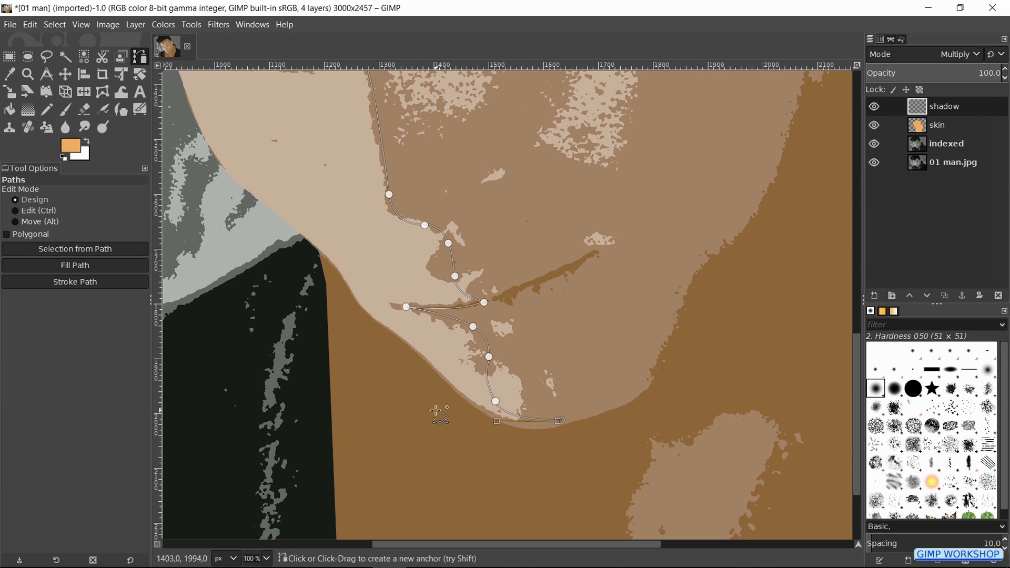
Bring the path back outside the chin and up along the jaw edge toward the coat collar.
{"action": "left_click", "coordinate": [435, 408]}
{"action": "left_click", "coordinate": [403, 357]}
{"action": "left_click_drag", "start_coordinate": [361, 302], "coordinate": [326, 267]}
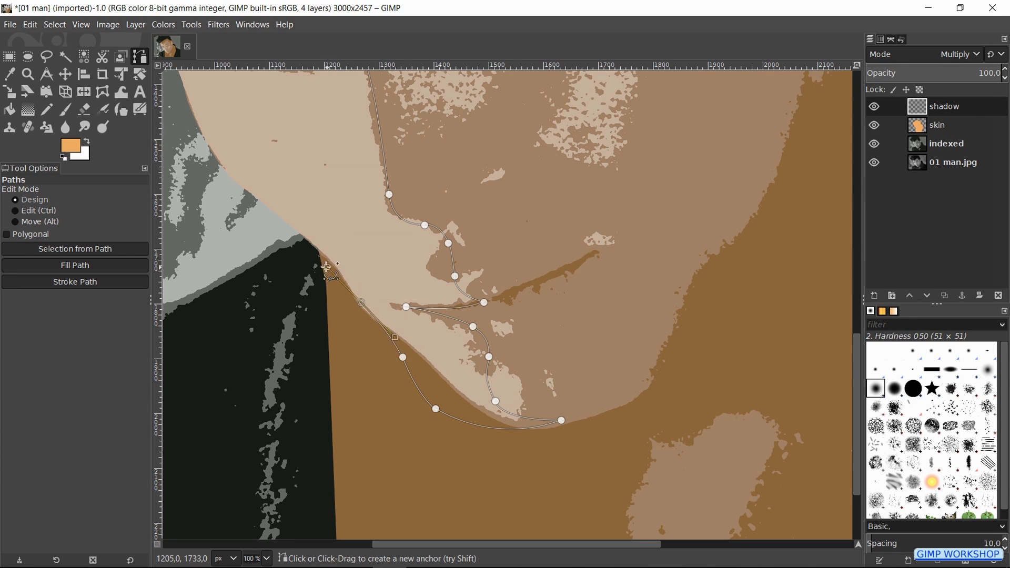
Lead the path down over the dark coat and straight across beneath the image's lower edge.
{"action": "left_click", "coordinate": [318, 287]}
{"action": "left_click", "coordinate": [310, 388]}
{"action": "scroll", "coordinate": [311, 388], "scroll_direction": "down", "scroll_amount": 3}
{"action": "left_click_drag", "start_coordinate": [300, 493], "coordinate": [521, 494]}
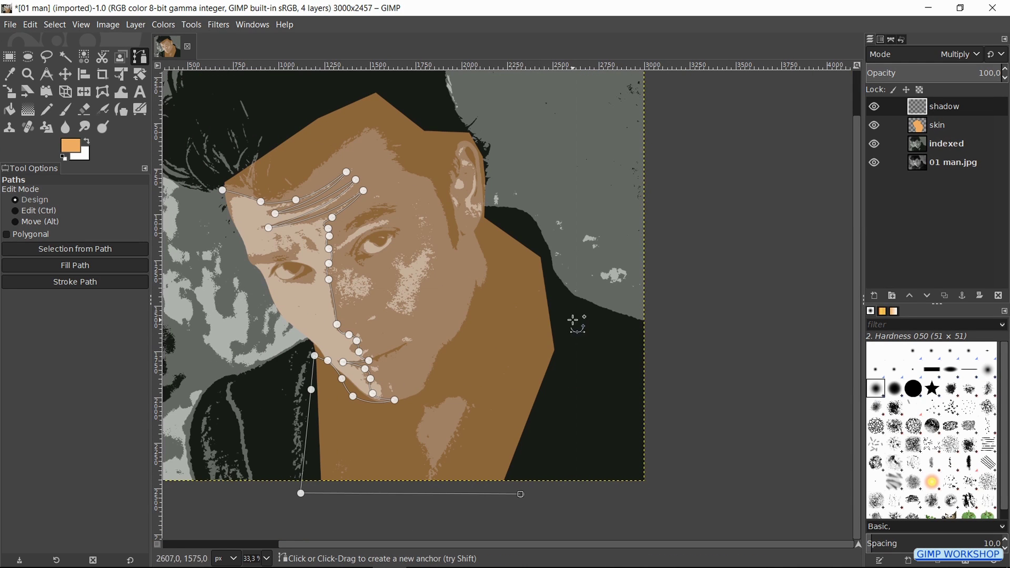
Bring the path up past the shoulder and ear through the hair, close it at its starting anchor, and fit the image in the window.
{"action": "left_click_drag", "start_coordinate": [572, 320], "coordinate": [528, 237]}
{"action": "left_click", "coordinate": [487, 216]}
{"action": "scroll", "coordinate": [485, 211], "scroll_direction": "up", "scroll_amount": 4}
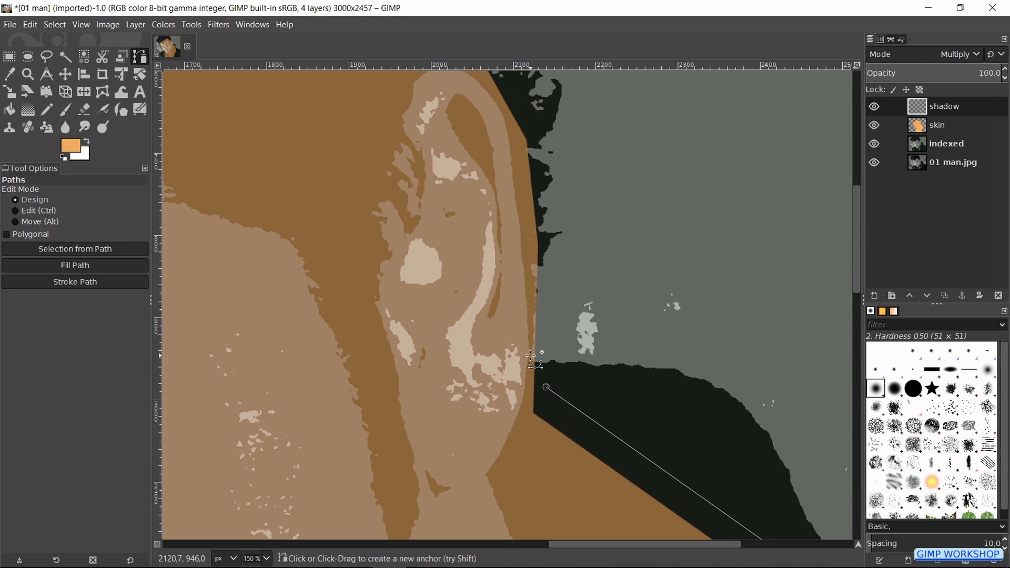
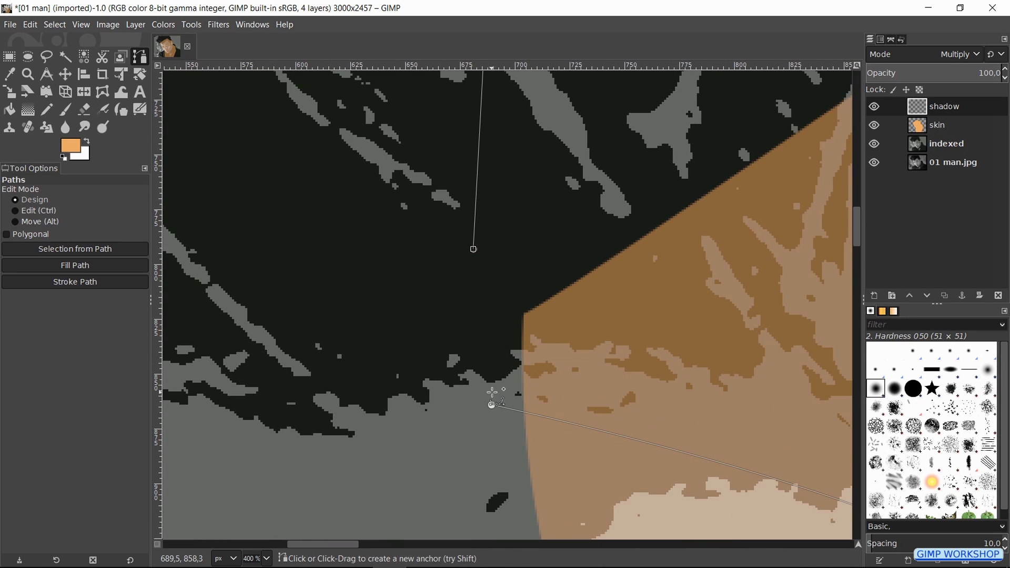
{"action": "key", "text": "ctrl"}
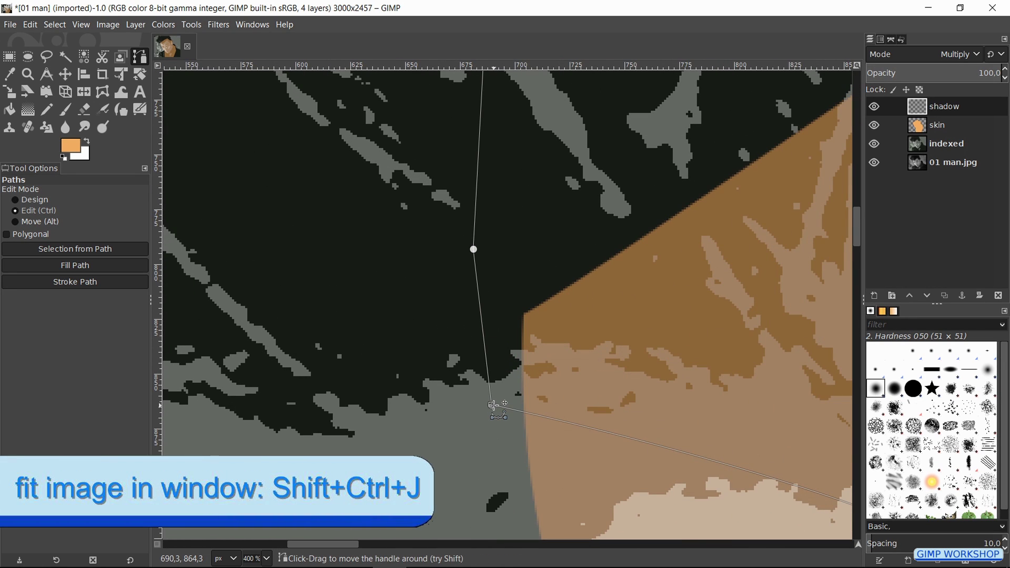
{"action": "key", "text": "ctrl+shift+j"}
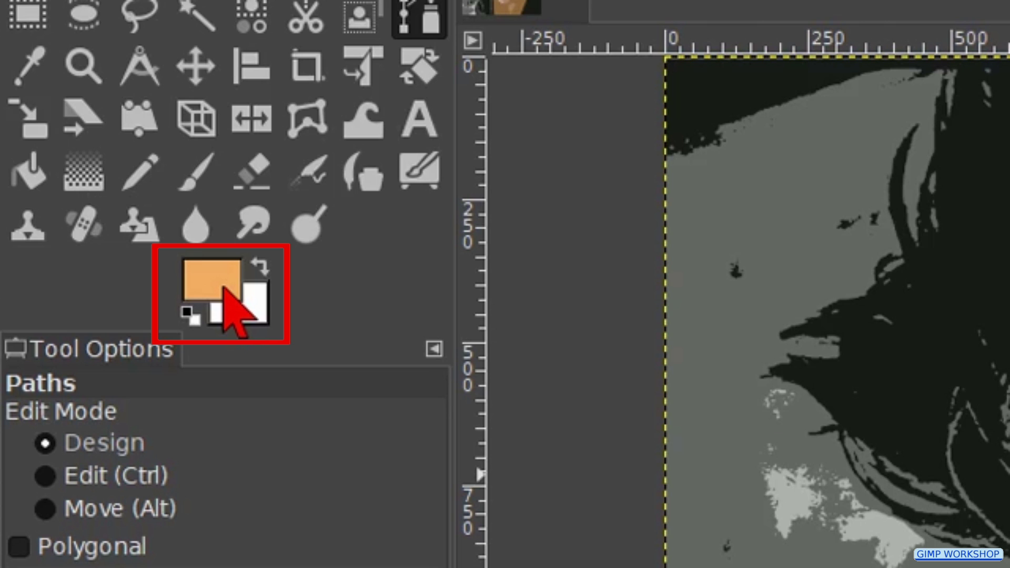
Set the foreground color to HTML notation 656565.
{"action": "left_click", "coordinate": [223, 289]}
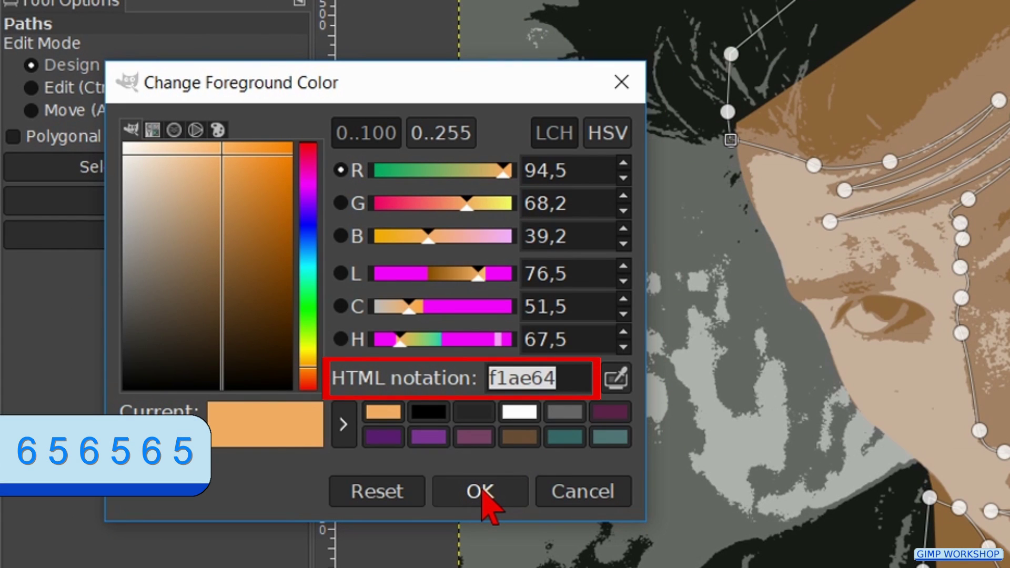
{"action": "type", "text": "656"}
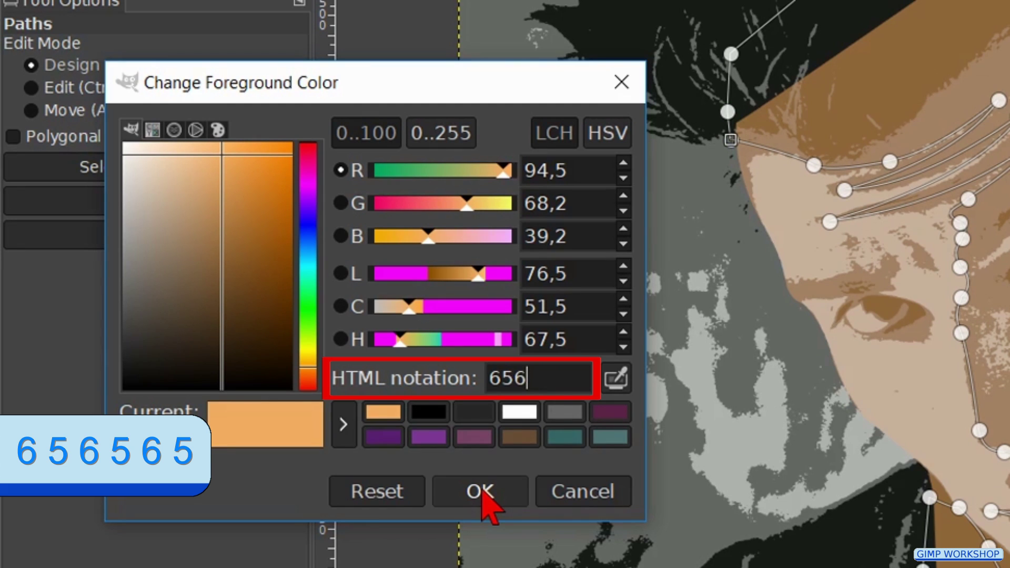
{"action": "type", "text": "565"}
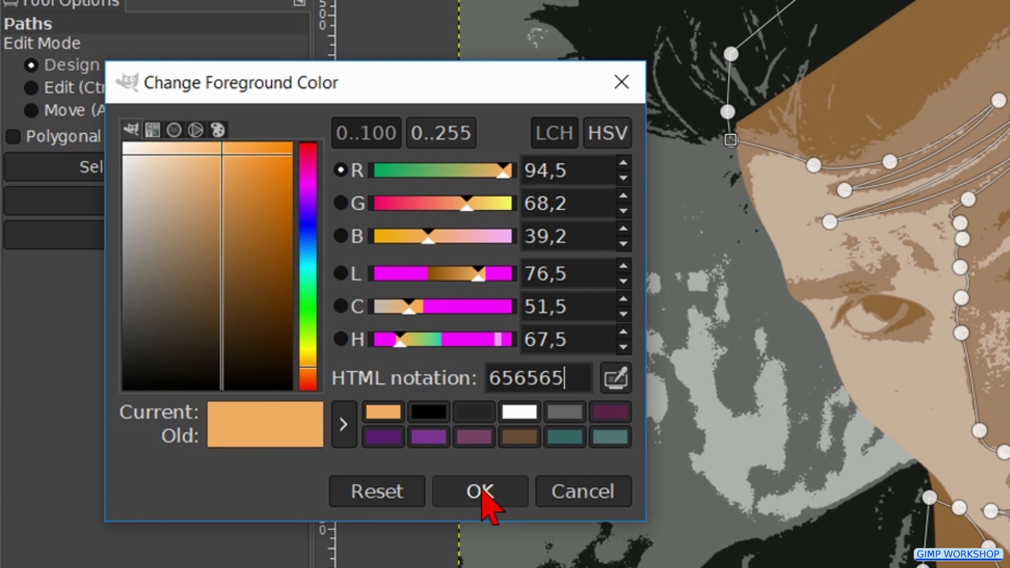
{"action": "left_click", "coordinate": [481, 492]}
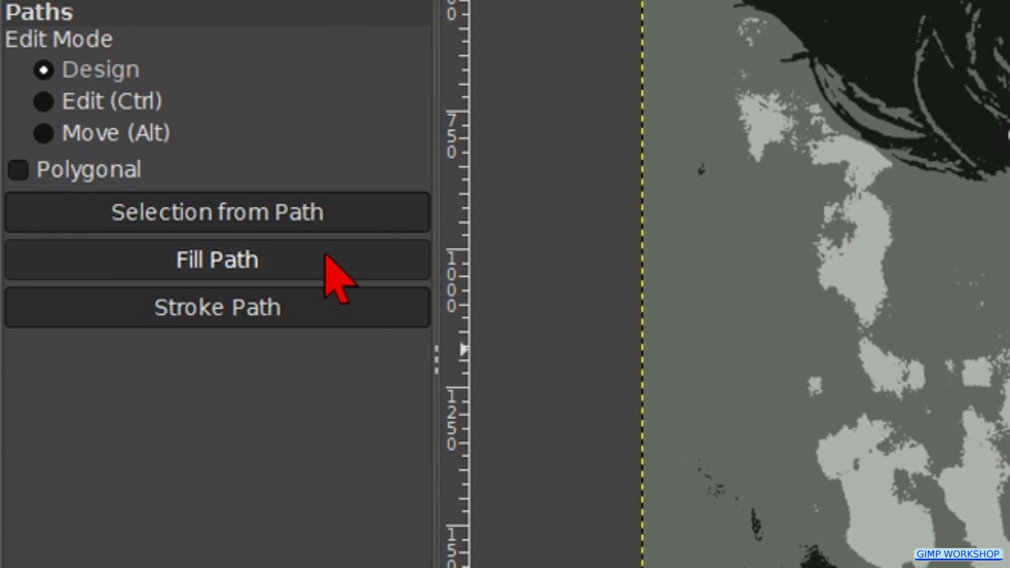
Fill the closed path on the shadow layer with the solid foreground color and remove the path from view.
{"action": "left_click", "coordinate": [326, 257]}
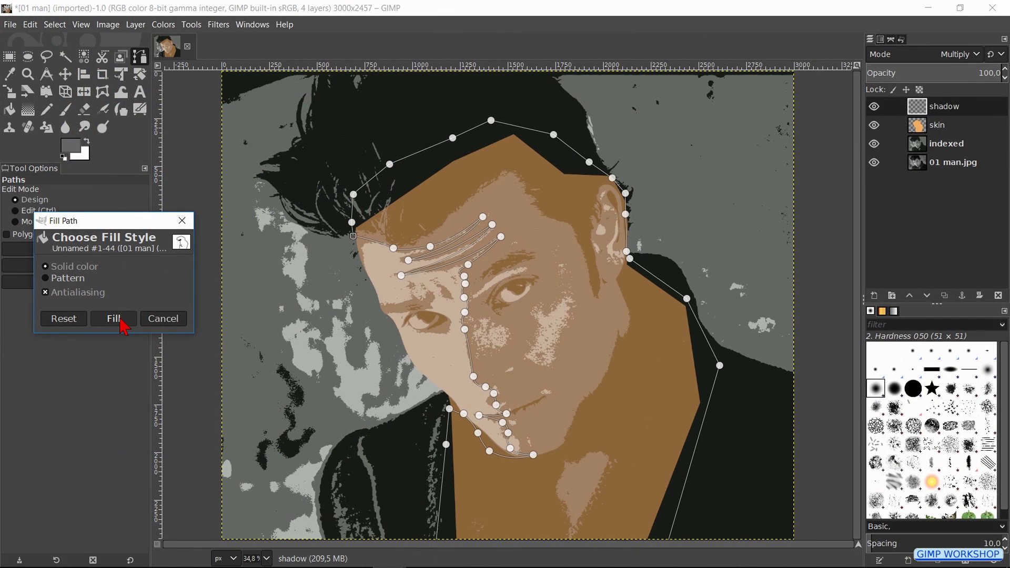
{"action": "left_click", "coordinate": [347, 415]}
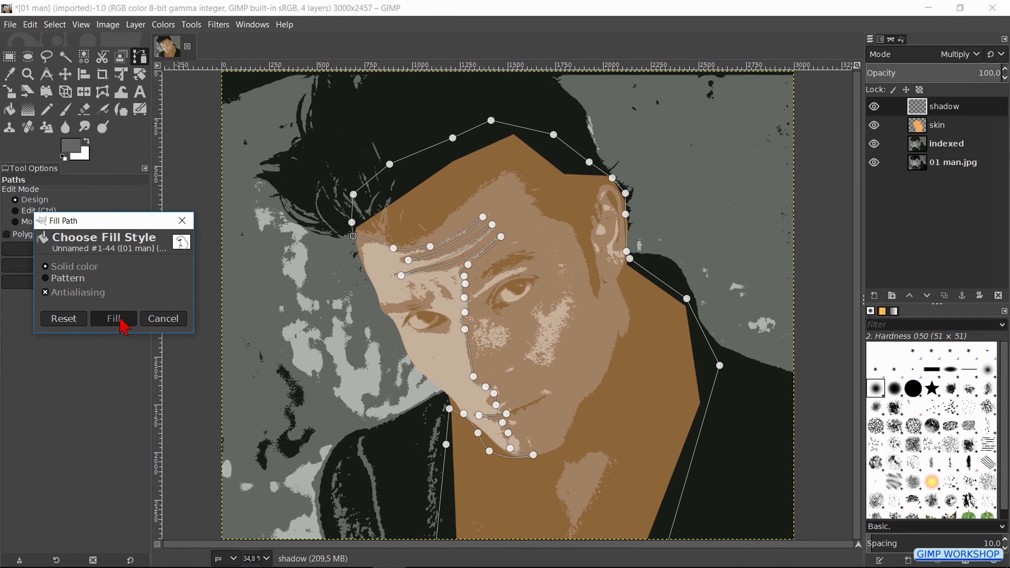
{"action": "key", "text": "b"}
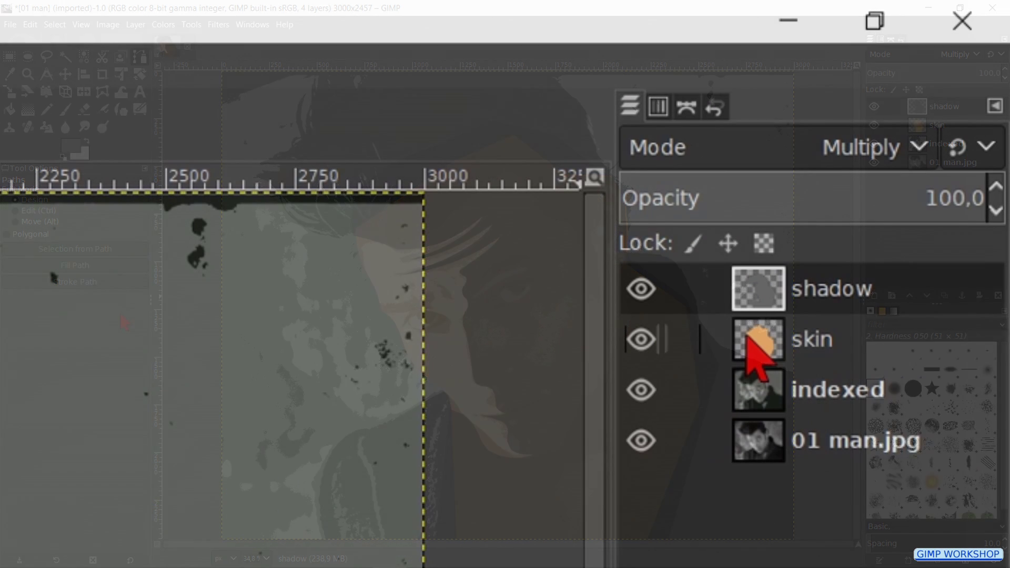
Raise the skin layer's opacity to 100.
{"action": "left_click", "coordinate": [746, 337]}
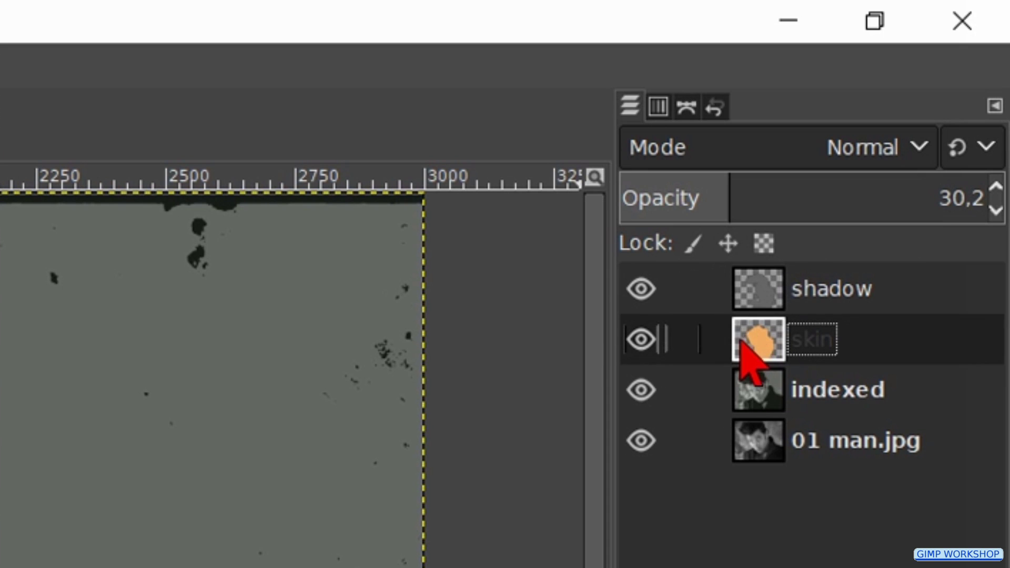
{"action": "left_click", "coordinate": [784, 192]}
{"action": "left_click_drag", "start_coordinate": [783, 192], "coordinate": [958, 181]}
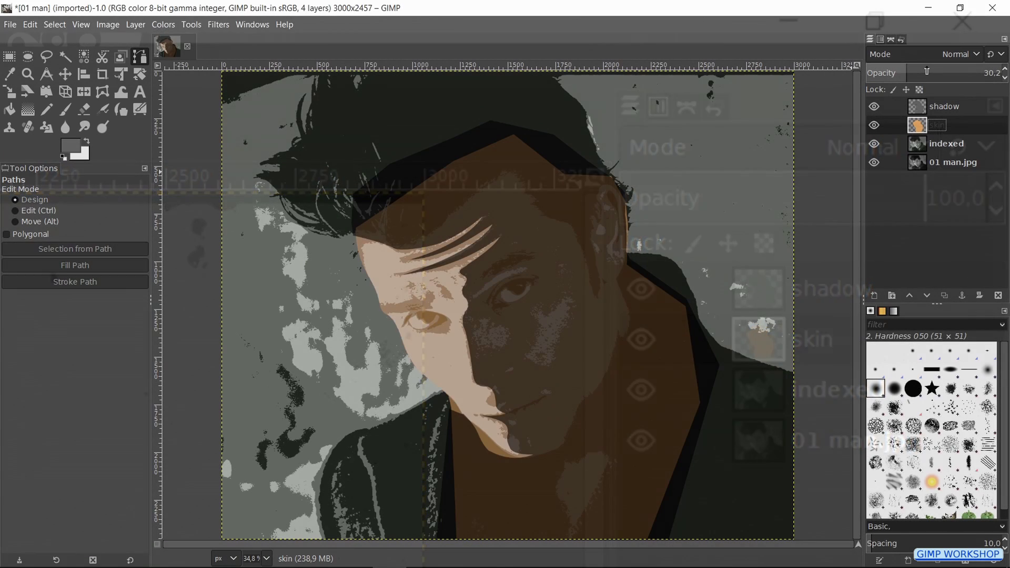
{"action": "left_click_drag", "start_coordinate": [990, 69], "coordinate": [1002, 73]}
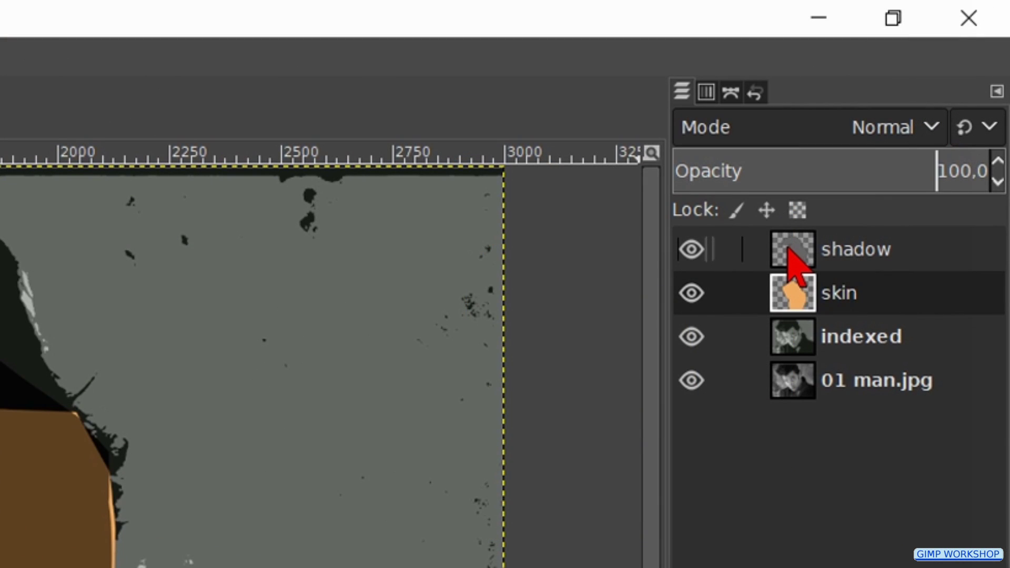
Lower the shadow layer's opacity to about 74.6.
{"action": "left_click", "coordinate": [788, 249]}
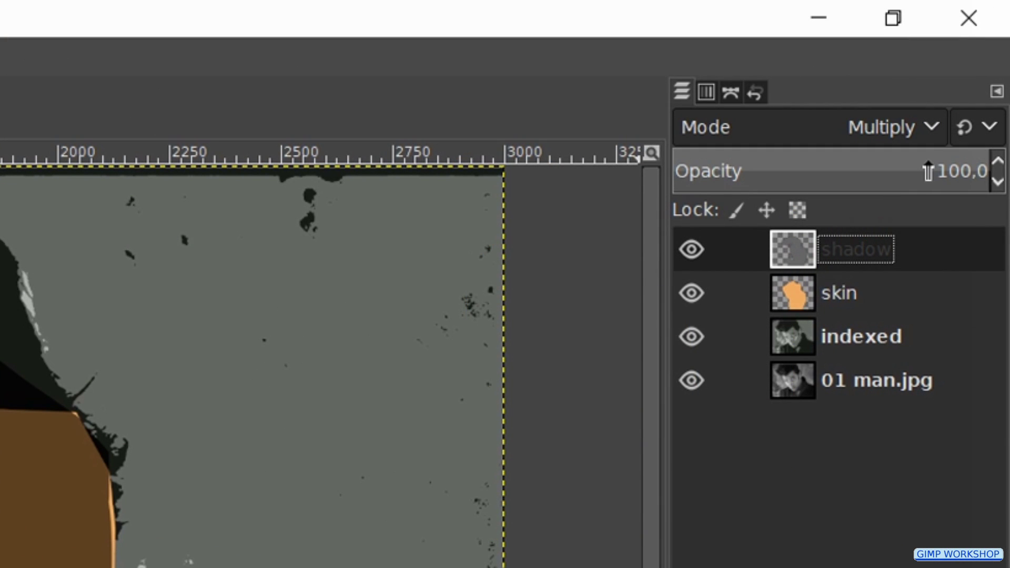
{"action": "left_click_drag", "start_coordinate": [928, 171], "coordinate": [908, 169]}
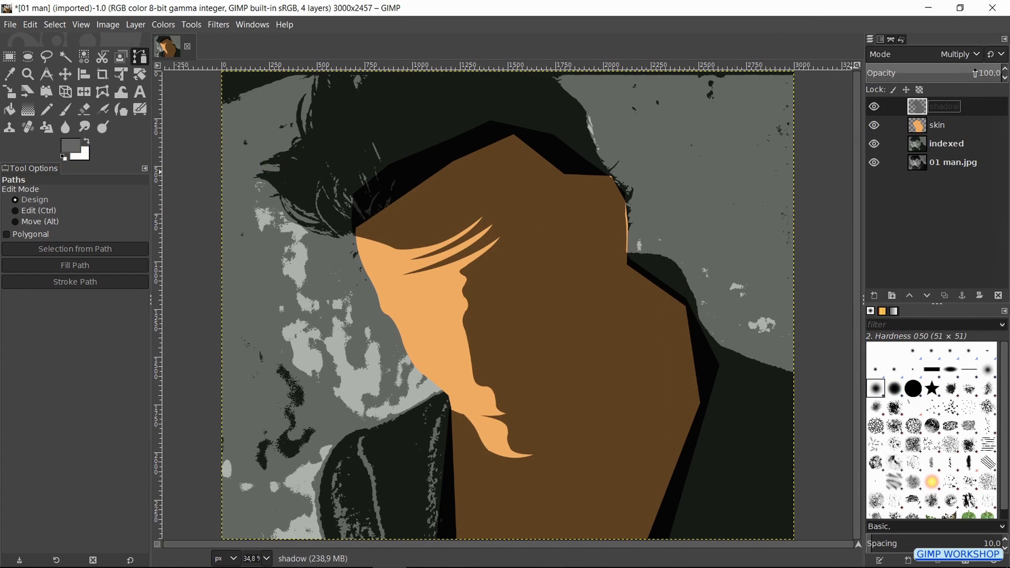
{"action": "left_click_drag", "start_coordinate": [971, 72], "coordinate": [975, 72]}
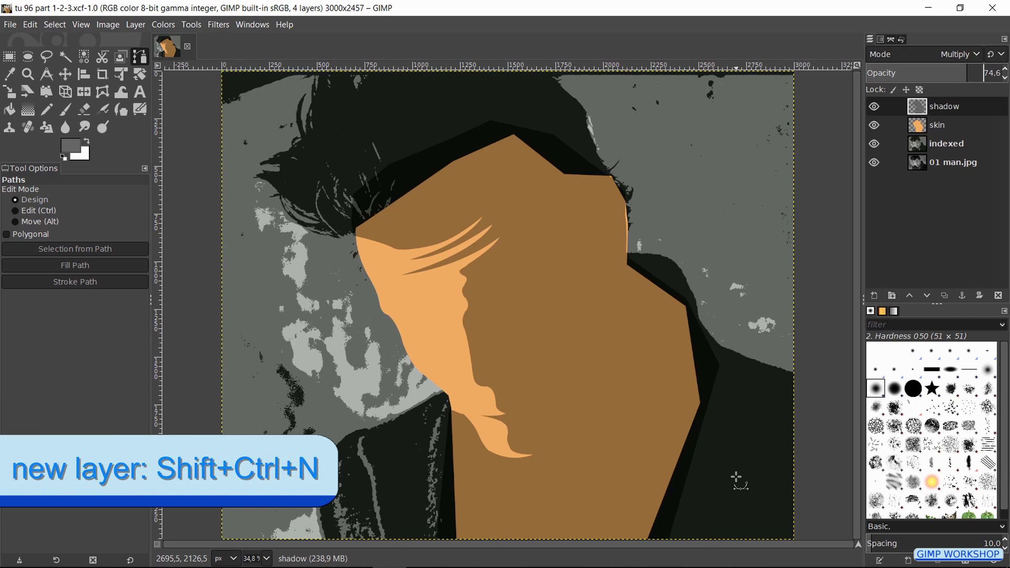
Add a transparent layer named white in Normal mode and make white the foreground color.
{"action": "key", "text": "ctrl+shift+n"}
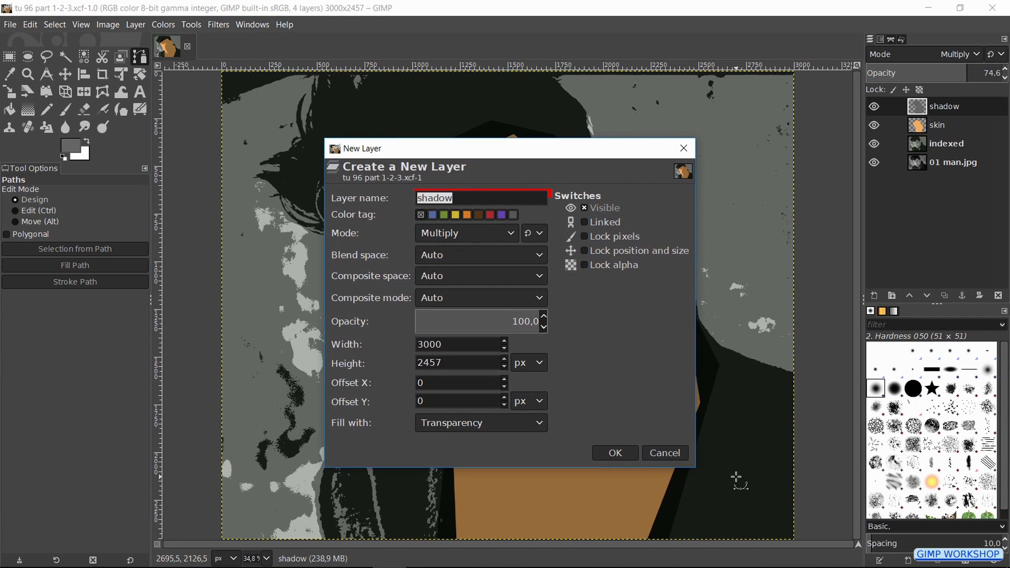
{"action": "type", "text": "white"}
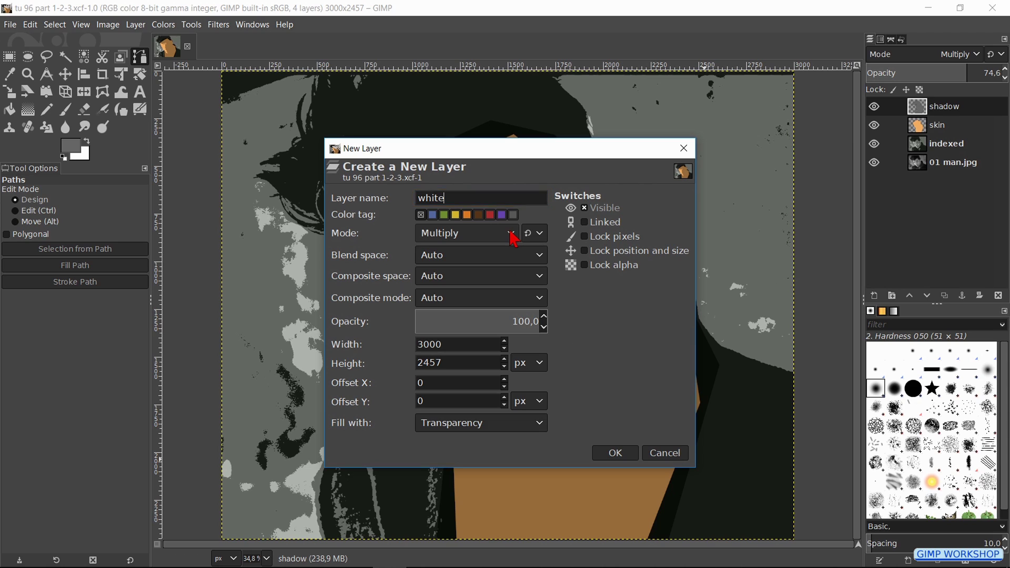
{"action": "left_click", "coordinate": [511, 234]}
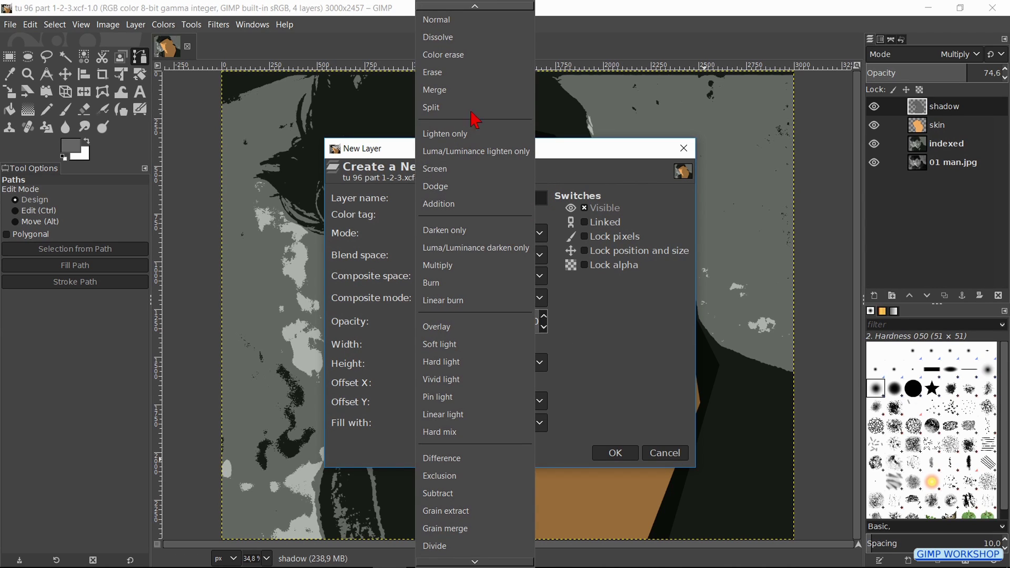
{"action": "left_click", "coordinate": [466, 24]}
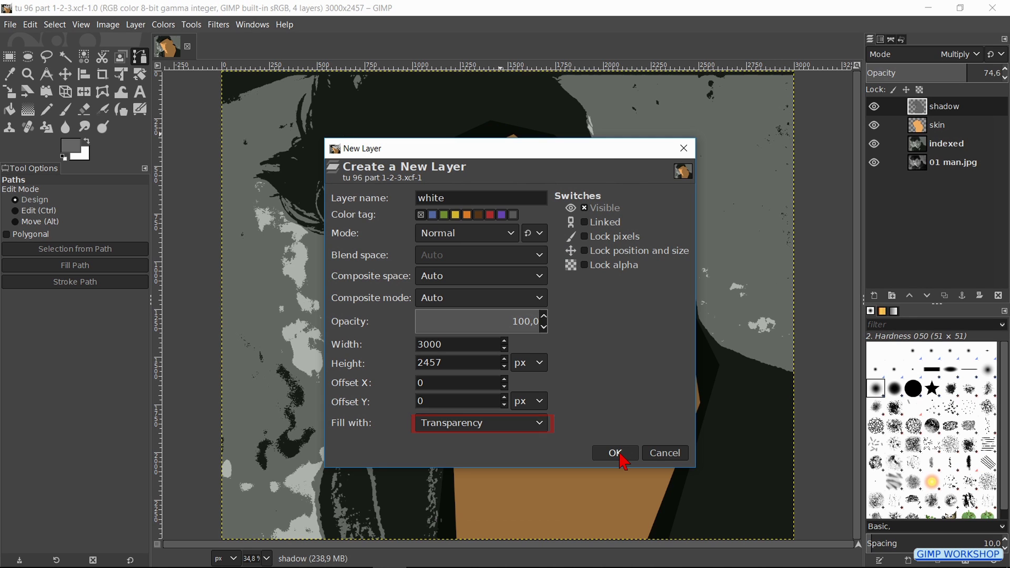
{"action": "left_click", "coordinate": [614, 453]}
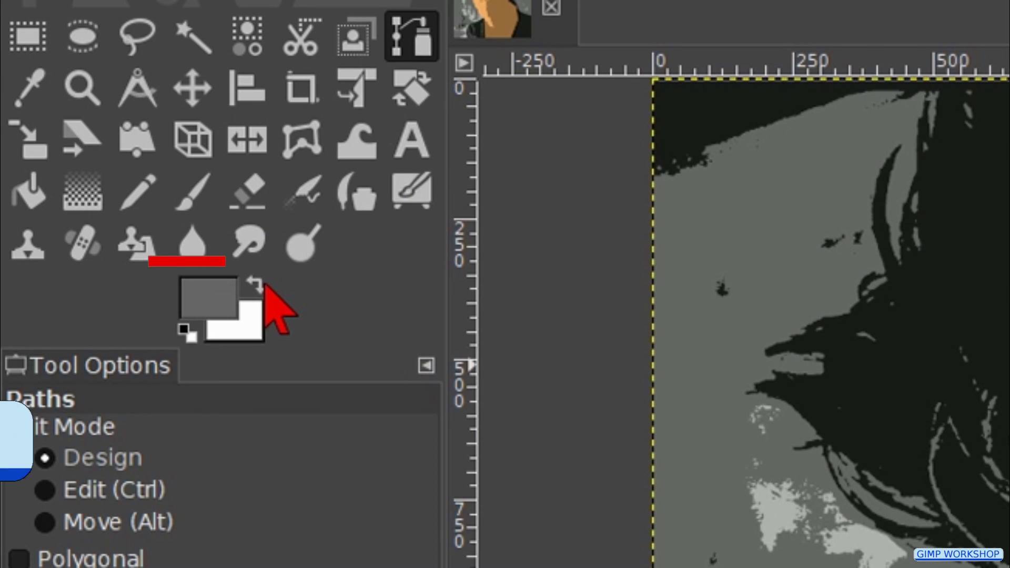
{"action": "key", "text": "x"}
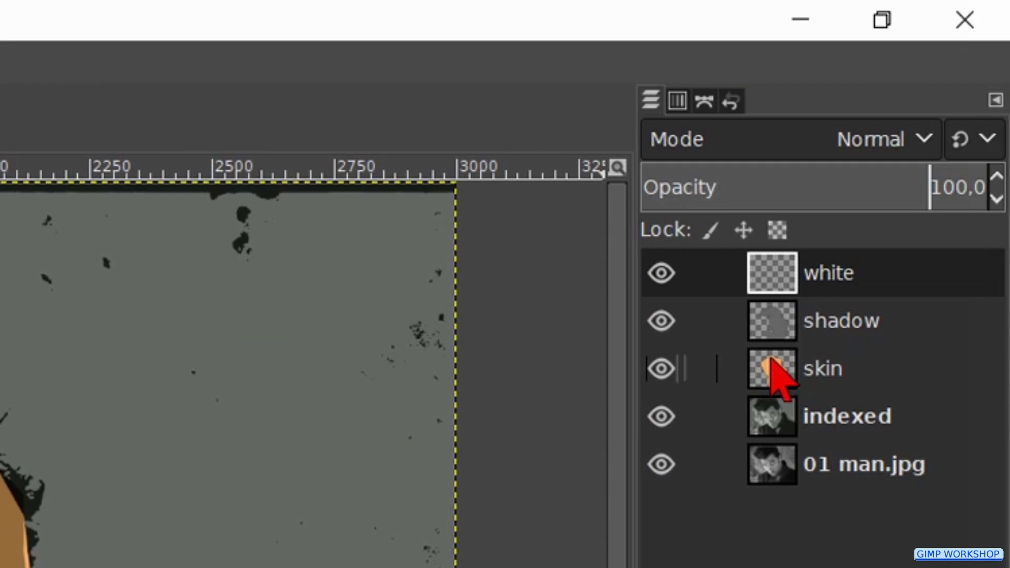
Lower the skin layer's opacity to about 31 so the eyes can be traced.
{"action": "left_click", "coordinate": [770, 359]}
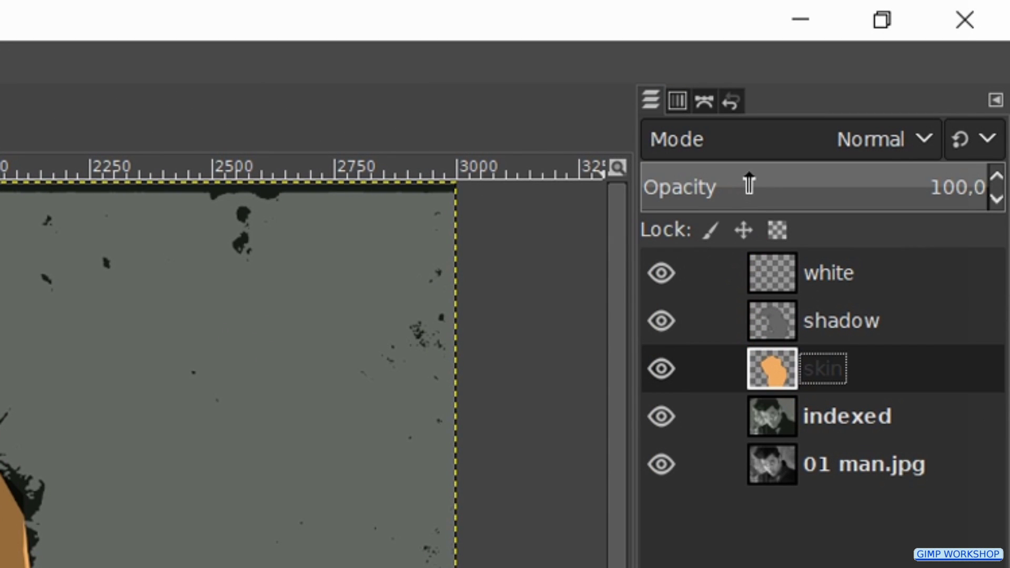
{"action": "left_click", "coordinate": [748, 184]}
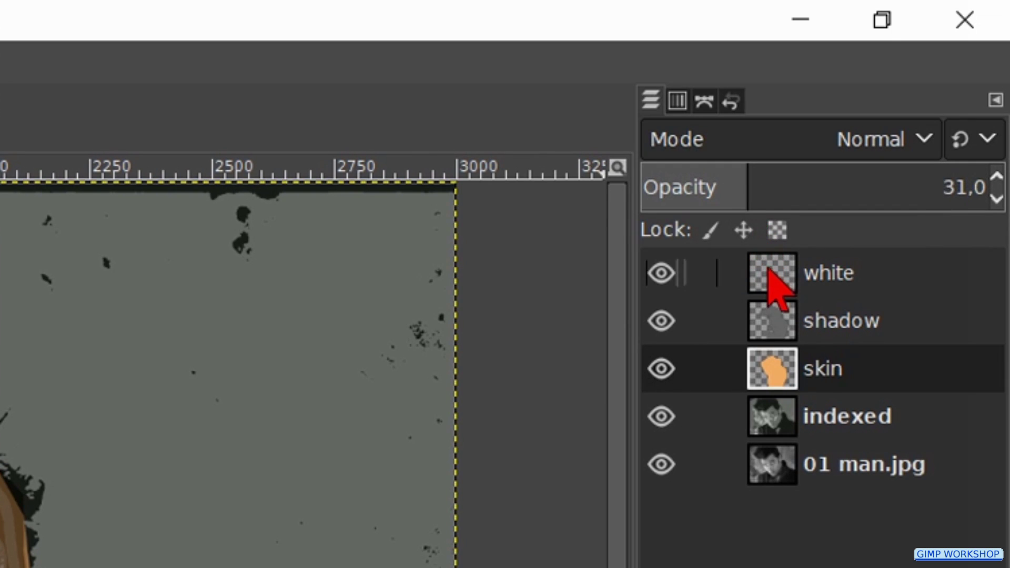
{"action": "left_click", "coordinate": [770, 274]}
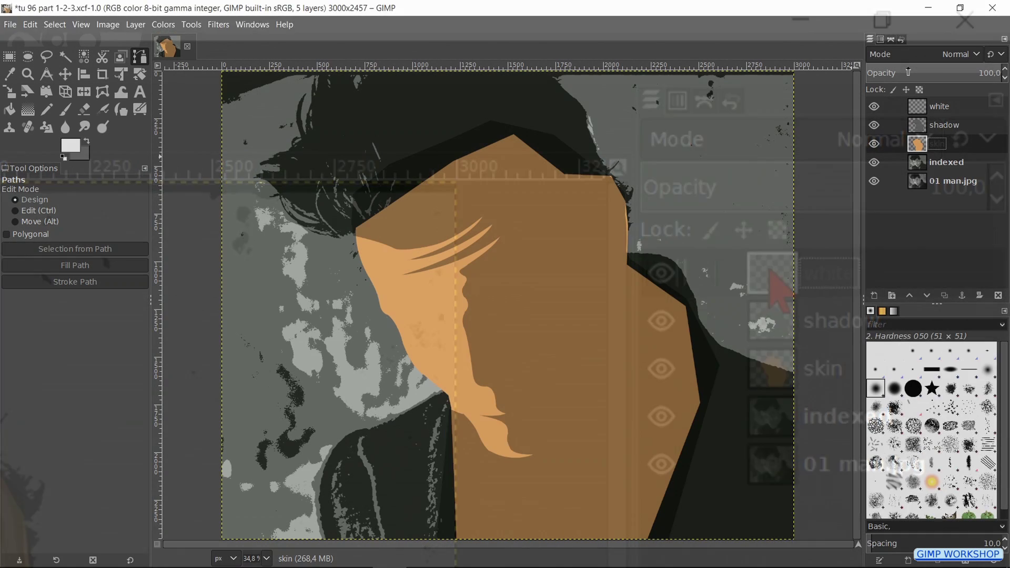
{"action": "left_click", "coordinate": [908, 72]}
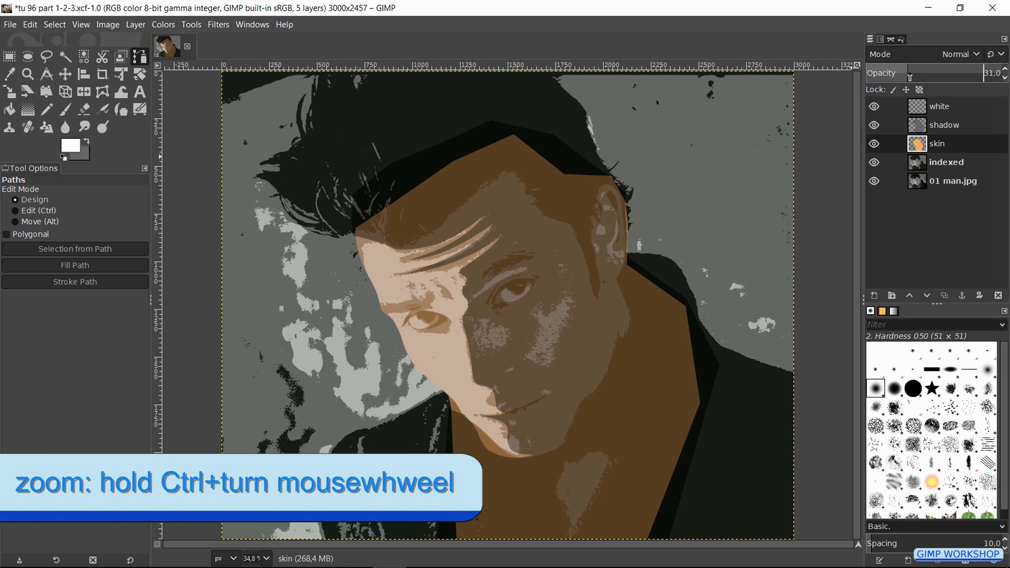
On the white layer, trace a closed curved path around the eye on the shadowed side of the face.
{"action": "left_click", "coordinate": [939, 107]}
{"action": "scroll", "coordinate": [513, 301], "scroll_direction": "up", "scroll_amount": 2, "text": "ctrl"}
{"action": "scroll", "coordinate": [513, 301], "scroll_direction": "up", "scroll_amount": 2, "text": "ctrl"}
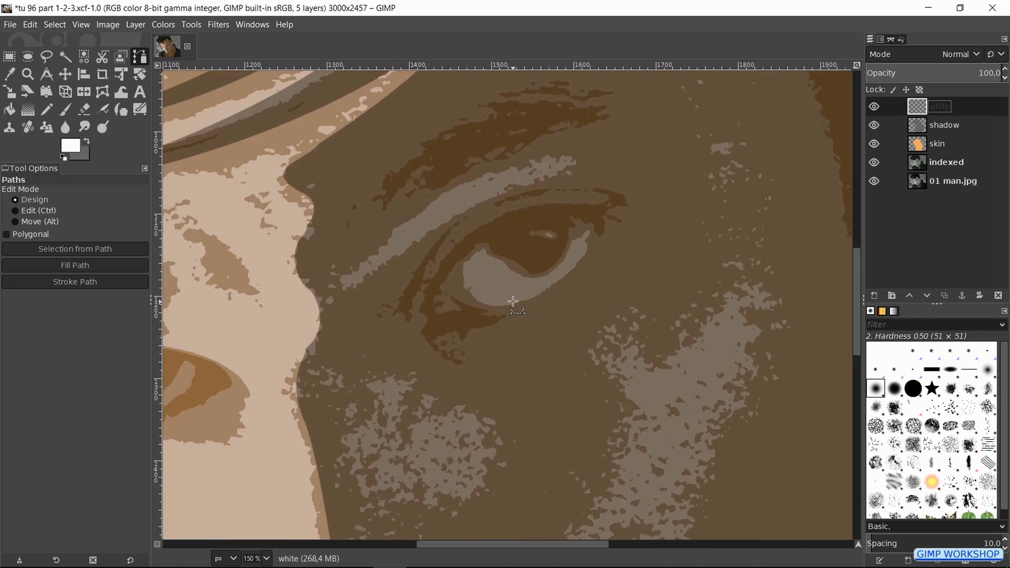
{"action": "left_click", "coordinate": [429, 307]}
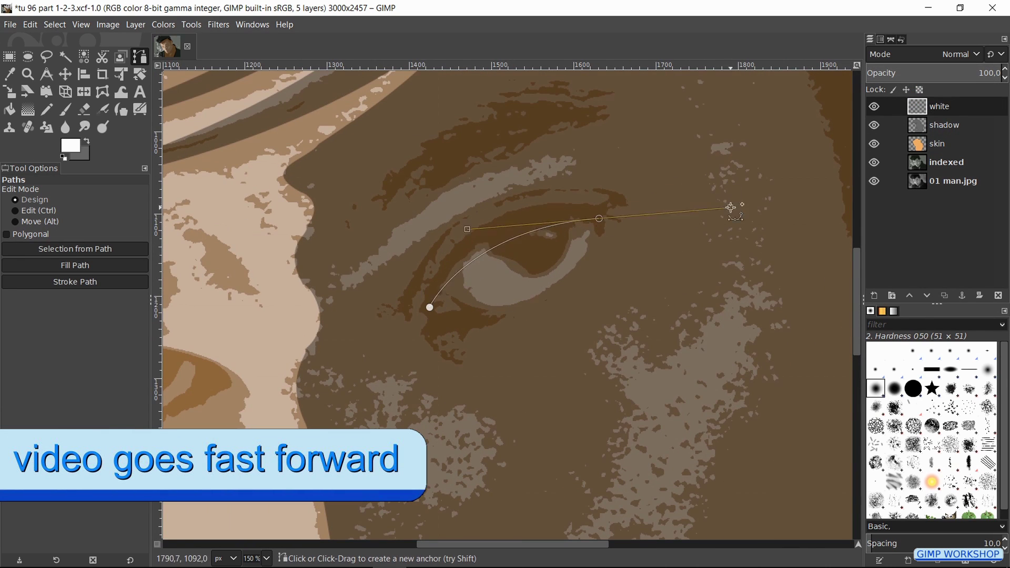
{"action": "left_click_drag", "start_coordinate": [594, 218], "coordinate": [597, 218]}
{"action": "left_click_drag", "start_coordinate": [430, 307], "coordinate": [370, 245]}
Trace a second closed curved path around the eye on the lit side and fit the image in the window.
{"action": "scroll", "coordinate": [577, 280], "scroll_direction": "left", "scroll_amount": 10}
{"action": "scroll", "coordinate": [577, 280], "scroll_direction": "down", "scroll_amount": 3}
{"action": "left_click", "coordinate": [401, 296]}
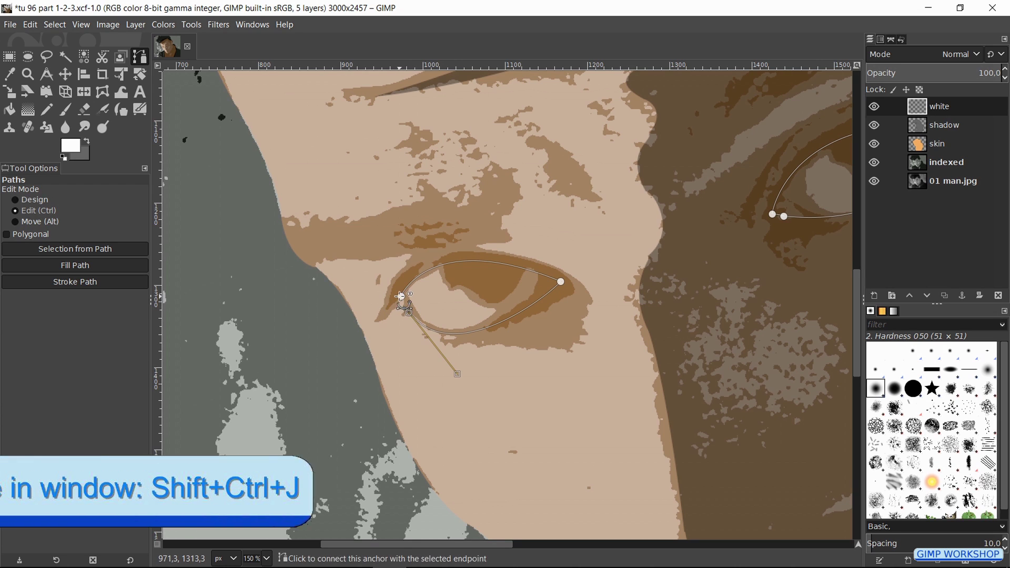
{"action": "key", "text": "ctrl+shift+j"}
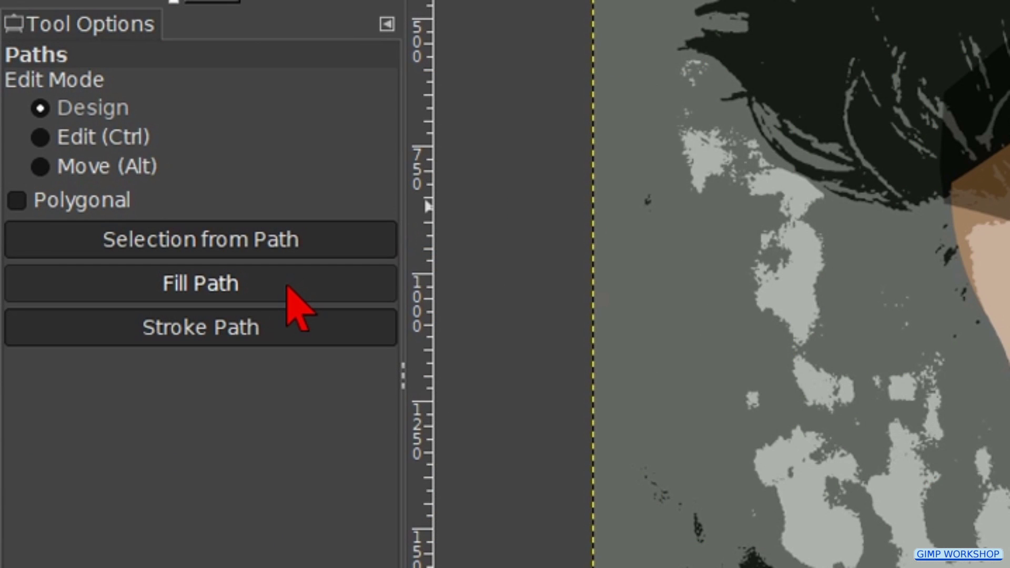
Fill both eye paths with solid white and remove the paths from view.
{"action": "left_click", "coordinate": [288, 287]}
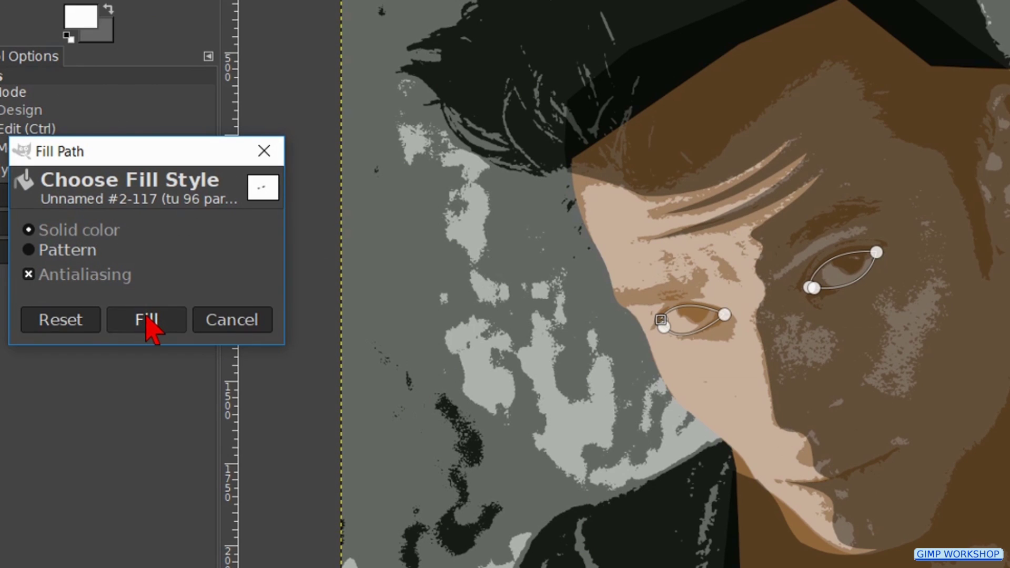
{"action": "left_click", "coordinate": [146, 319]}
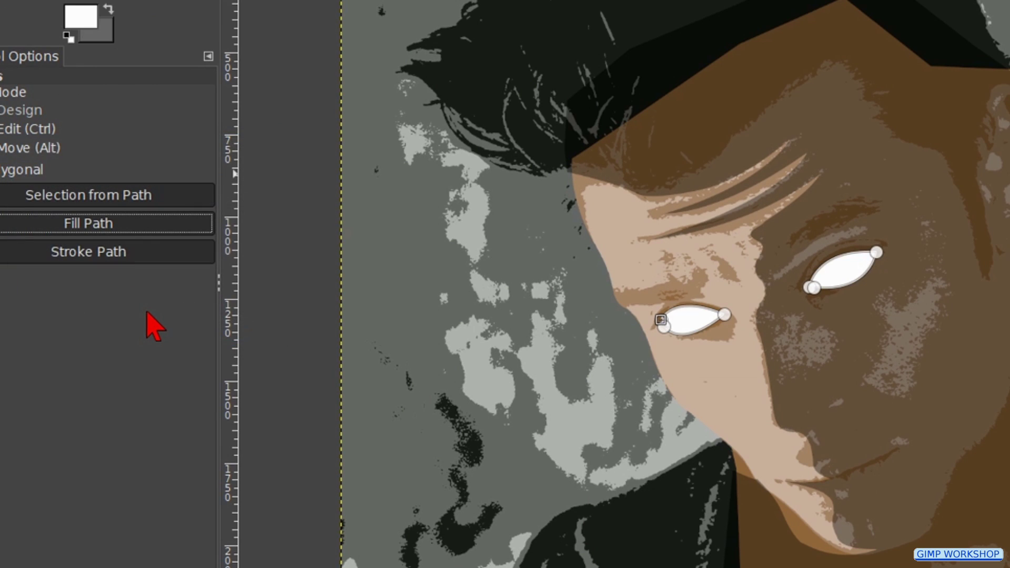
{"action": "key", "text": "Escape"}
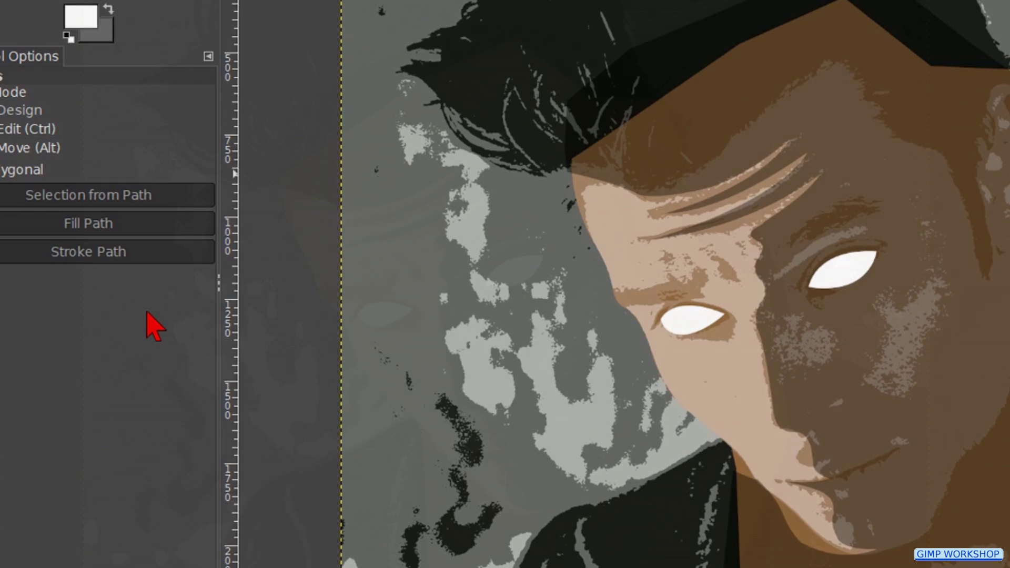
Add a transparent layer named hair in Normal mode and reset the colors to default black and white.
{"action": "key", "text": "shift+ctrl+n"}
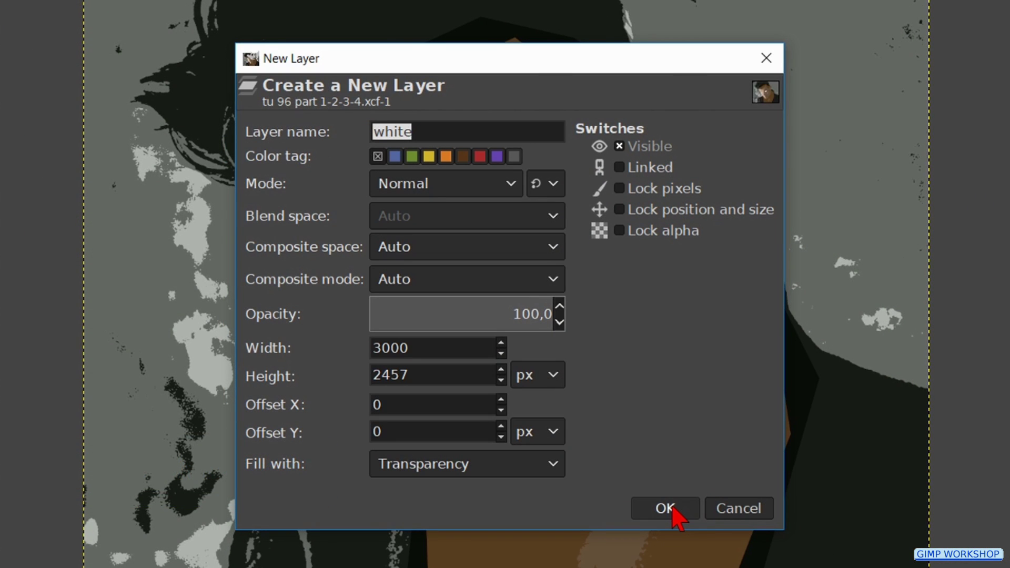
{"action": "type", "text": "hair"}
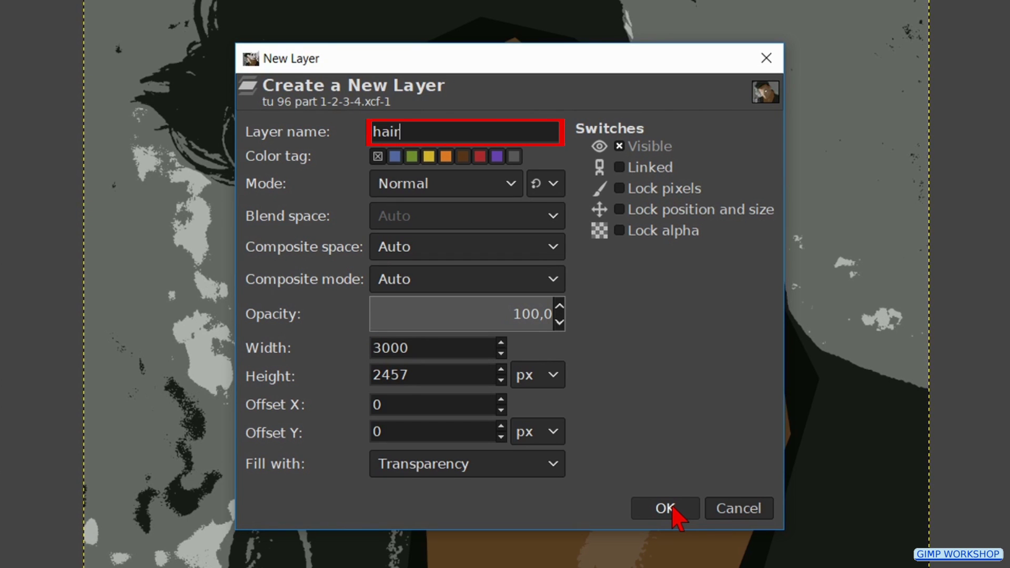
{"action": "left_click", "coordinate": [665, 508]}
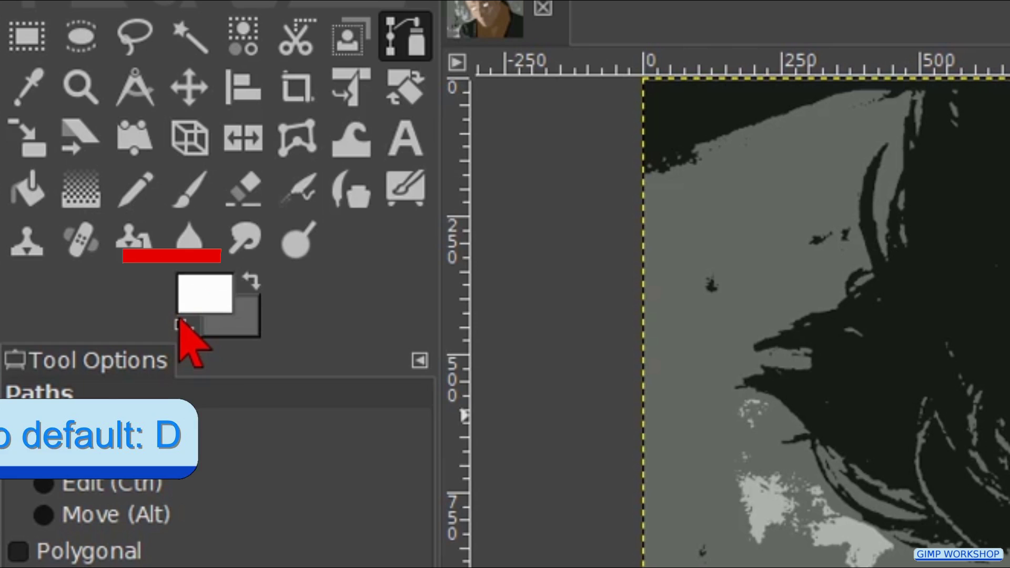
{"action": "left_click", "coordinate": [180, 320]}
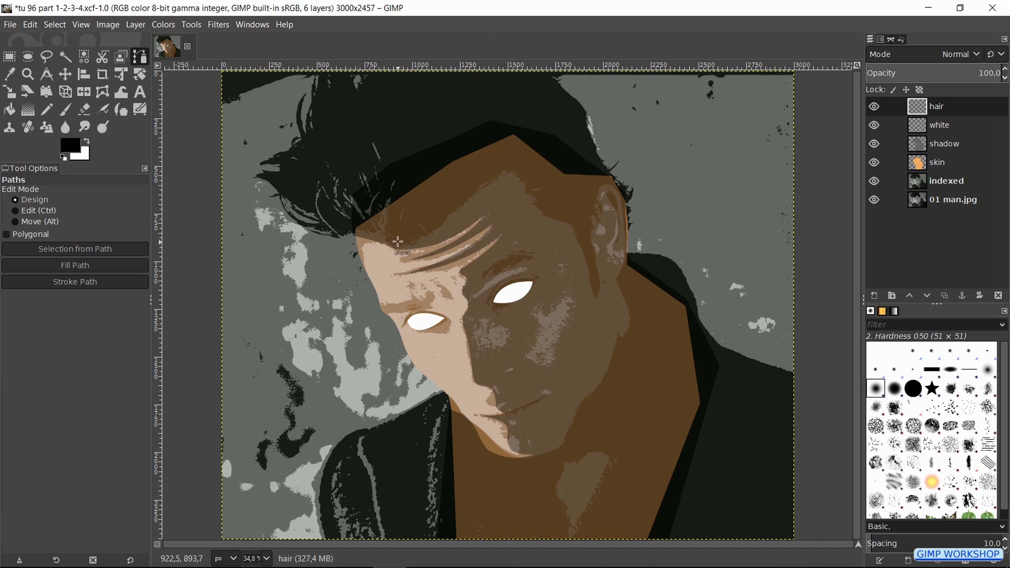
{"action": "scroll", "coordinate": [396, 241], "scroll_direction": "up", "scroll_amount": 3}
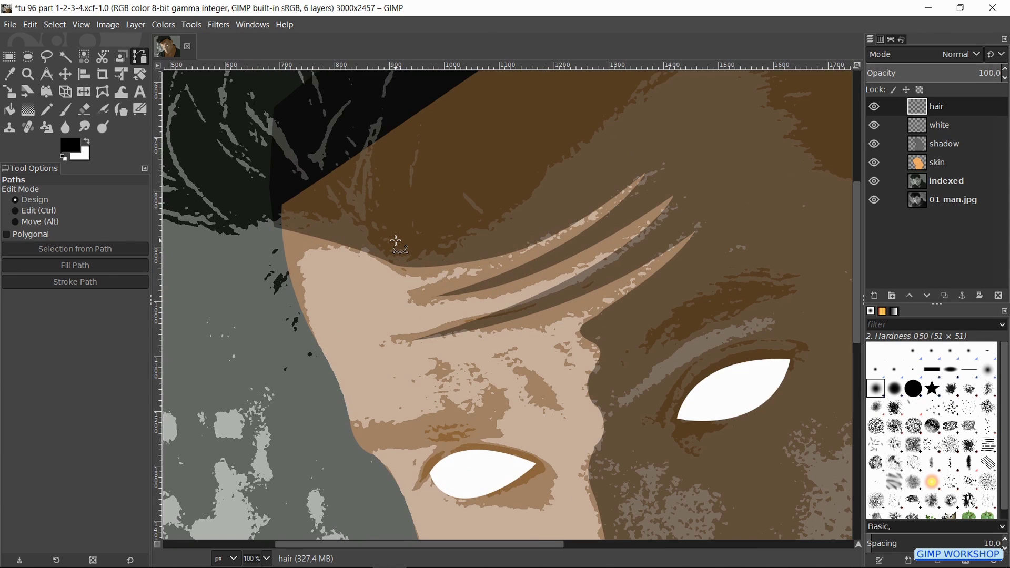
On the hair layer, start a curved path along the lit side's forehead hairline and the lower hair edge to the outermost tuft.
{"action": "left_click", "coordinate": [496, 219]}
{"action": "left_click_drag", "start_coordinate": [370, 234], "coordinate": [295, 231]}
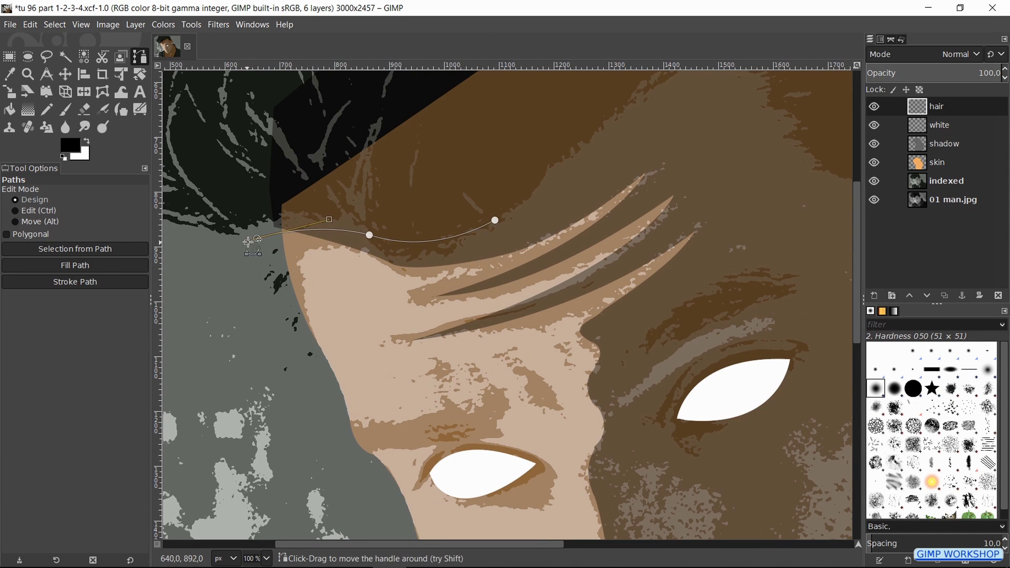
{"action": "scroll", "coordinate": [337, 237], "scroll_direction": "up", "scroll_amount": 2}
{"action": "scroll", "coordinate": [337, 237], "scroll_direction": "left", "scroll_amount": 5}
{"action": "left_click", "coordinate": [572, 348]}
{"action": "left_click_drag", "start_coordinate": [383, 253], "coordinate": [371, 227]}
{"action": "left_click", "coordinate": [287, 172]}
{"action": "left_click", "coordinate": [379, 172]}
{"action": "scroll", "coordinate": [368, 211], "scroll_direction": "up", "scroll_amount": 3}
{"action": "scroll", "coordinate": [368, 210], "scroll_direction": "left", "scroll_amount": 2}
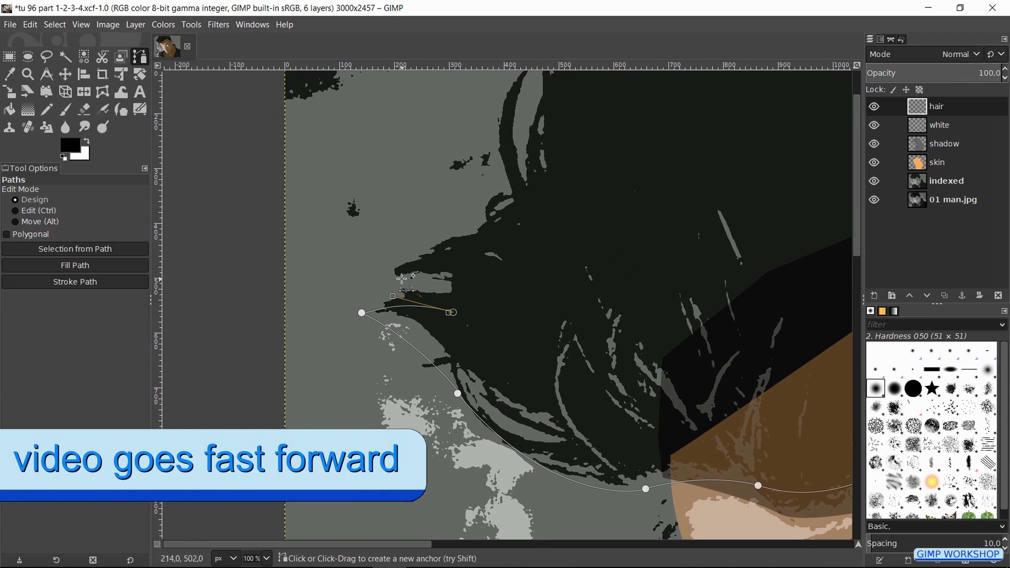
Continue the hair path up around the pointed tufts on the lit side of the head.
{"action": "left_click", "coordinate": [389, 274]}
{"action": "left_click", "coordinate": [474, 251]}
{"action": "scroll", "coordinate": [453, 369], "scroll_direction": "up", "scroll_amount": 3}
{"action": "left_click", "coordinate": [452, 387]}
{"action": "left_click", "coordinate": [458, 356]}
{"action": "left_click", "coordinate": [451, 242]}
{"action": "left_click", "coordinate": [478, 332]}
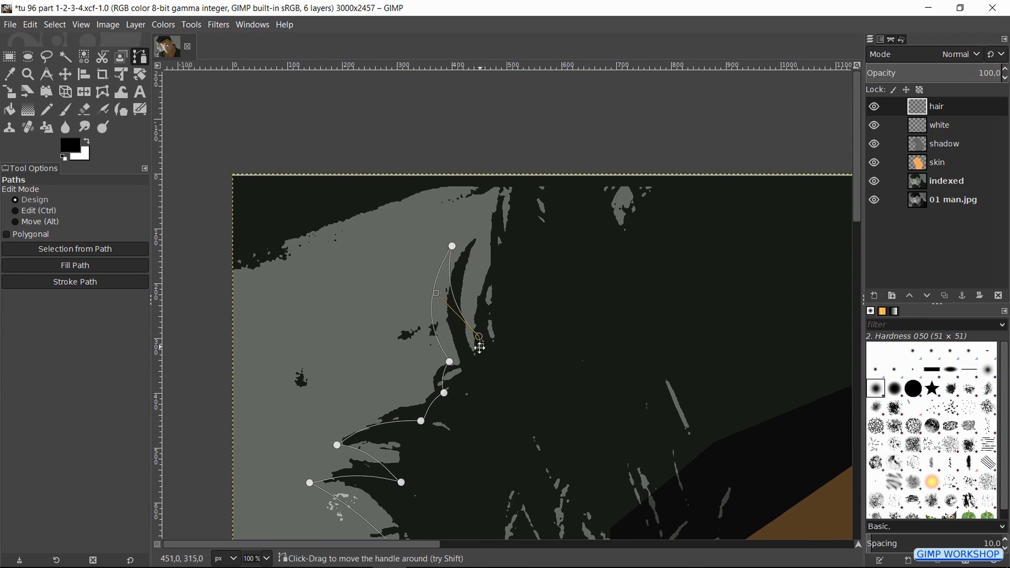
Extend the hair path from the upper tufts past the canvas's upper edge and across the crown to the shadowed side.
{"action": "scroll", "coordinate": [478, 336], "scroll_direction": "right", "scroll_amount": 2}
{"action": "left_click", "coordinate": [451, 291]}
{"action": "left_click_drag", "start_coordinate": [447, 187], "coordinate": [475, 141]}
{"action": "scroll", "coordinate": [474, 141], "scroll_direction": "right", "scroll_amount": 10}
{"action": "left_click_drag", "start_coordinate": [181, 189], "coordinate": [453, 211]}
{"action": "scroll", "coordinate": [515, 278], "scroll_direction": "down", "scroll_amount": 3}
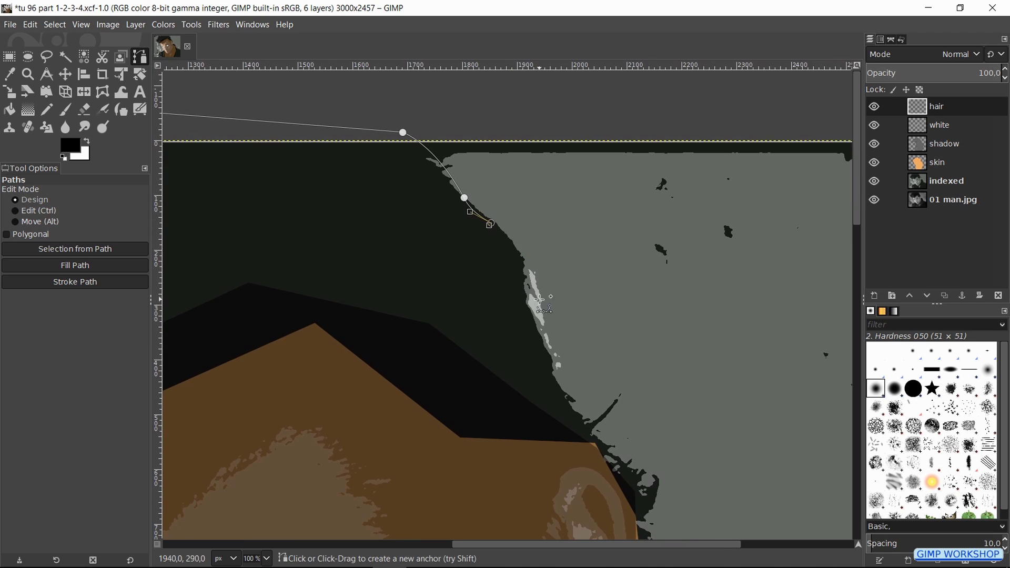
Continue the hair path down the shadowed side's outer hair edge to the first tufts above the ear.
{"action": "left_click", "coordinate": [488, 217]}
{"action": "left_click", "coordinate": [532, 294]}
{"action": "left_click", "coordinate": [556, 360]}
{"action": "left_click", "coordinate": [576, 404]}
{"action": "scroll", "coordinate": [577, 405], "scroll_direction": "right", "scroll_amount": 5}
{"action": "left_click", "coordinate": [470, 310]}
{"action": "left_click", "coordinate": [460, 335]}
{"action": "left_click", "coordinate": [476, 364]}
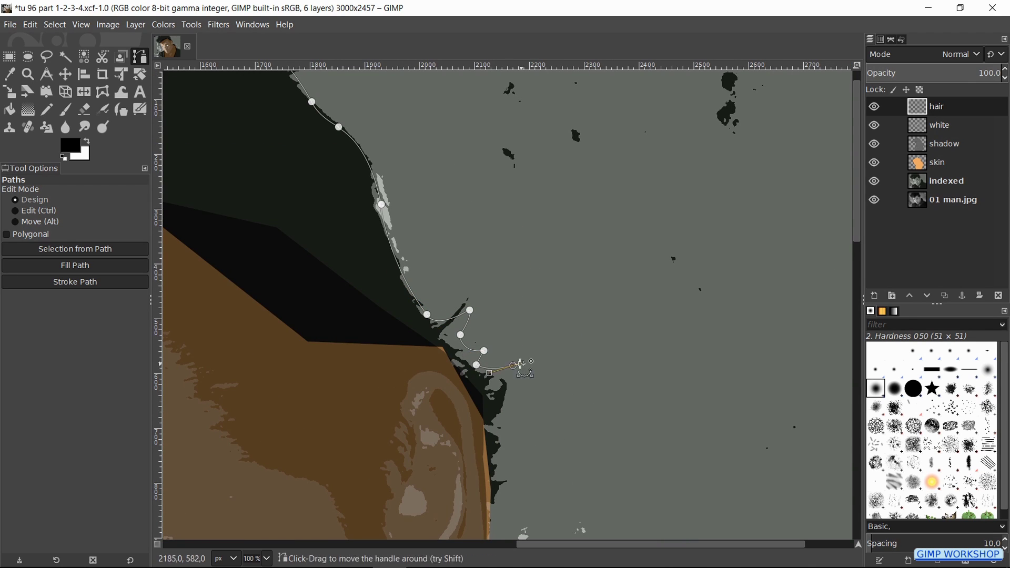
Trace the jagged hair tufts behind the ear down to the back of the earlobe.
{"action": "scroll", "coordinate": [489, 363], "scroll_direction": "down", "scroll_amount": 4}
{"action": "scroll", "coordinate": [489, 362], "scroll_direction": "right", "scroll_amount": 2}
{"action": "left_click", "coordinate": [470, 196]}
{"action": "left_click", "coordinate": [457, 245]}
{"action": "left_click", "coordinate": [473, 257]}
{"action": "left_click", "coordinate": [477, 297]}
{"action": "left_click", "coordinate": [470, 331]}
{"action": "left_click", "coordinate": [462, 349]}
{"action": "left_click", "coordinate": [441, 391]}
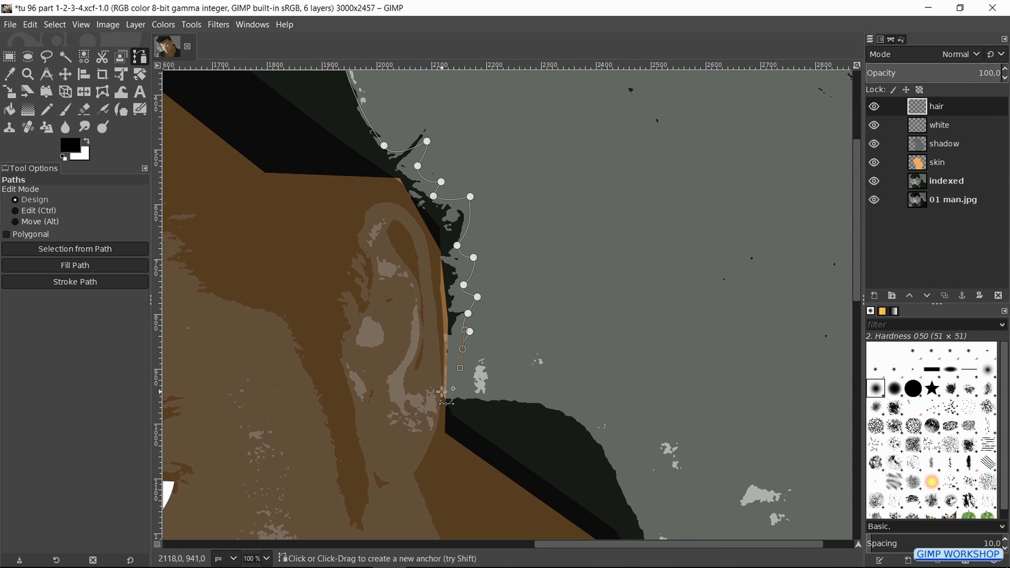
Bring the hair path up over the ear and down its front edge with small jagged anchors.
{"action": "scroll", "coordinate": [441, 391], "scroll_direction": "up", "scroll_amount": 2}
{"action": "scroll", "coordinate": [441, 392], "scroll_direction": "left", "scroll_amount": 2}
{"action": "left_click", "coordinate": [474, 315]}
{"action": "left_click", "coordinate": [460, 267]}
{"action": "left_click_drag", "start_coordinate": [439, 228], "coordinate": [351, 329]}
{"action": "left_click", "coordinate": [404, 301]}
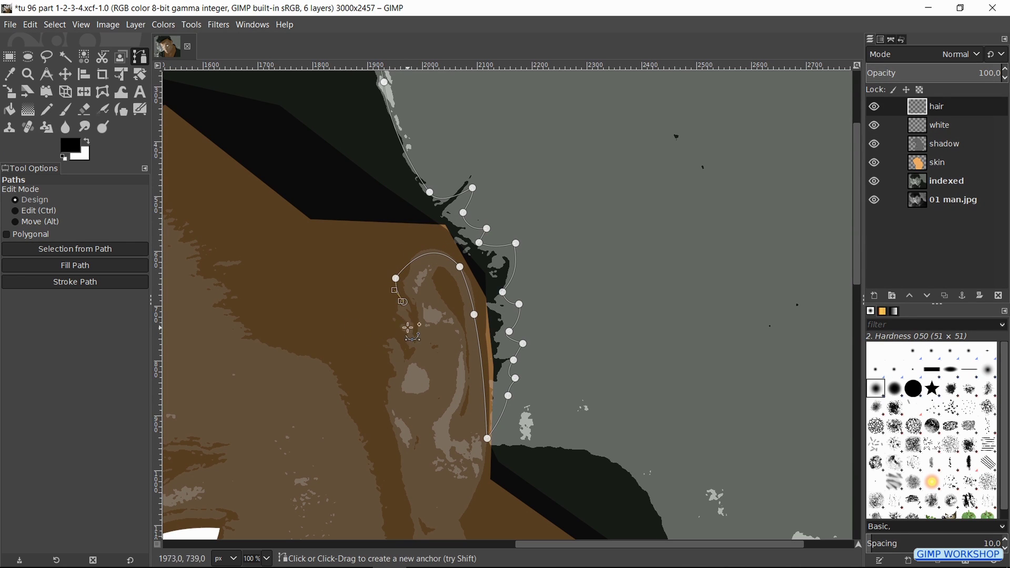
{"action": "left_click", "coordinate": [394, 328]}
{"action": "left_click", "coordinate": [404, 349]}
{"action": "left_click", "coordinate": [396, 363]}
{"action": "left_click", "coordinate": [399, 386]}
Trace the pointed sideburn in front of the ear down to its tip and back up to the temple.
{"action": "scroll", "coordinate": [399, 389], "scroll_direction": "down", "scroll_amount": 4}
{"action": "left_click", "coordinate": [384, 282]}
{"action": "left_click_drag", "start_coordinate": [410, 384], "coordinate": [432, 463]}
{"action": "left_click", "coordinate": [321, 244]}
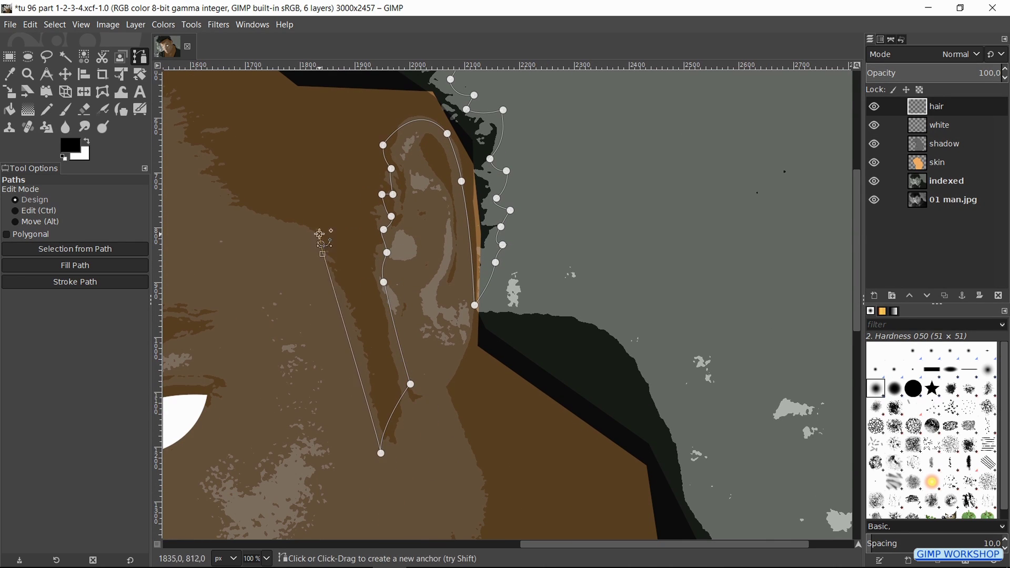
Follow the hairline from the temple across the forehead back to the starting anchor to finish the hair outline.
{"action": "scroll", "coordinate": [315, 236], "scroll_direction": "up", "scroll_amount": 3}
{"action": "scroll", "coordinate": [316, 237], "scroll_direction": "left", "scroll_amount": 4}
{"action": "left_click", "coordinate": [509, 366]}
{"action": "left_click_drag", "start_coordinate": [454, 321], "coordinate": [471, 370]}
{"action": "left_click", "coordinate": [410, 246]}
{"action": "left_click", "coordinate": [334, 251]}
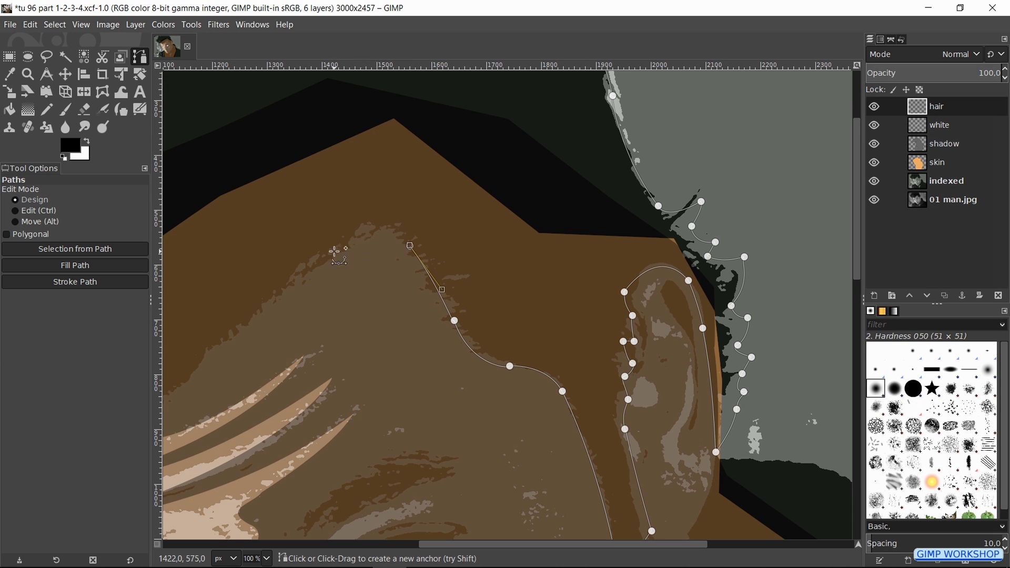
{"action": "scroll", "coordinate": [315, 253], "scroll_direction": "down", "scroll_amount": 1}
{"action": "scroll", "coordinate": [316, 252], "scroll_direction": "left", "scroll_amount": 4}
{"action": "left_click", "coordinate": [457, 259]}
{"action": "left_click", "coordinate": [406, 309]}
{"action": "left_click", "coordinate": [368, 340]}
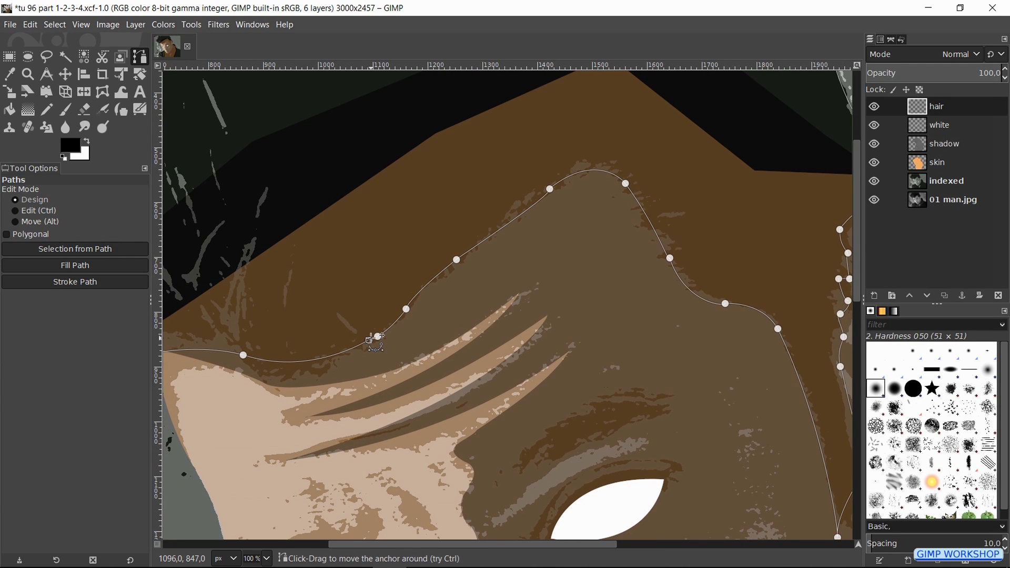
Fit the whole image in the window and fill the hair path with solid black.
{"action": "key", "text": "shift+ctrl+j"}
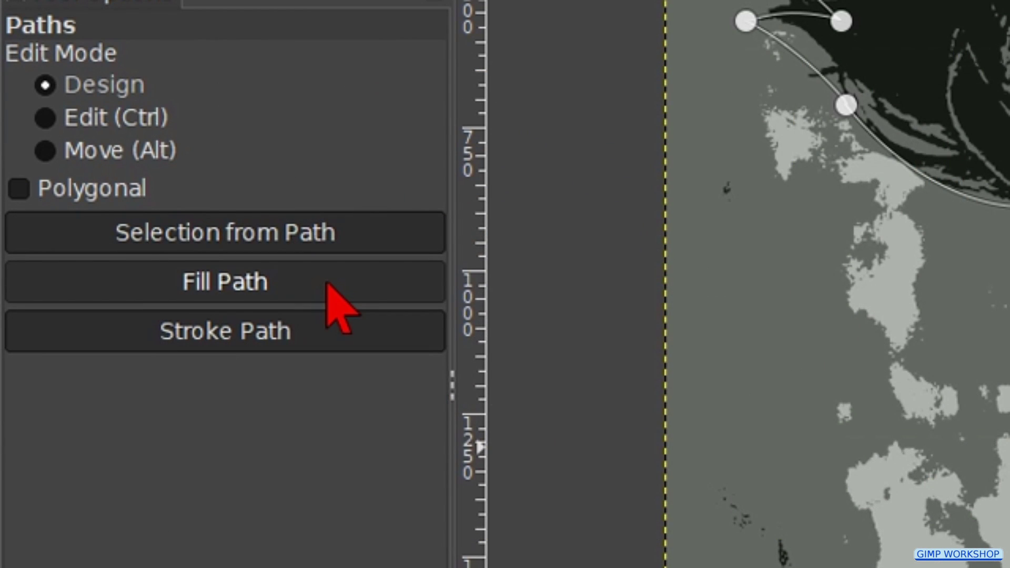
{"action": "left_click", "coordinate": [328, 284]}
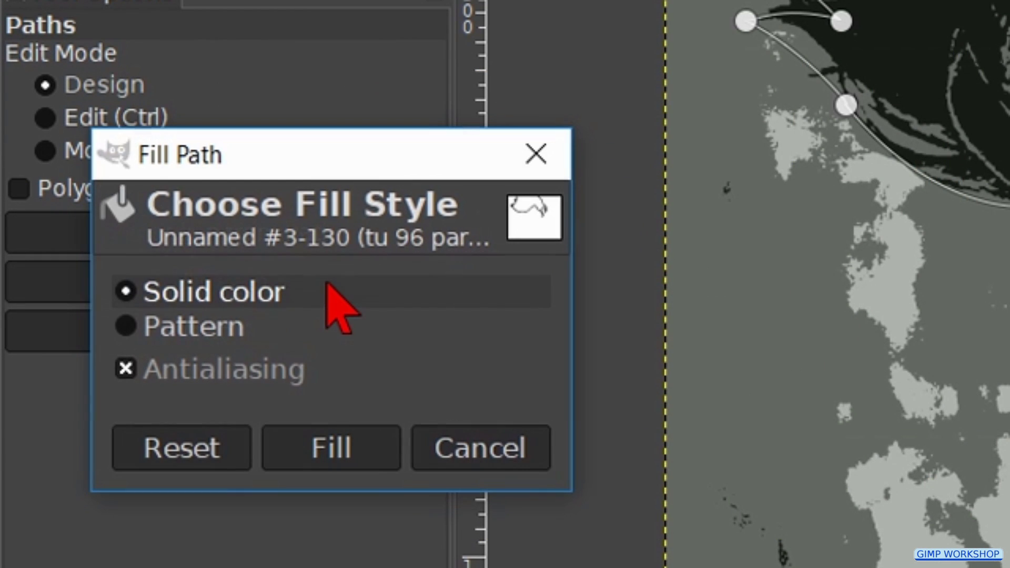
{"action": "left_click", "coordinate": [344, 446]}
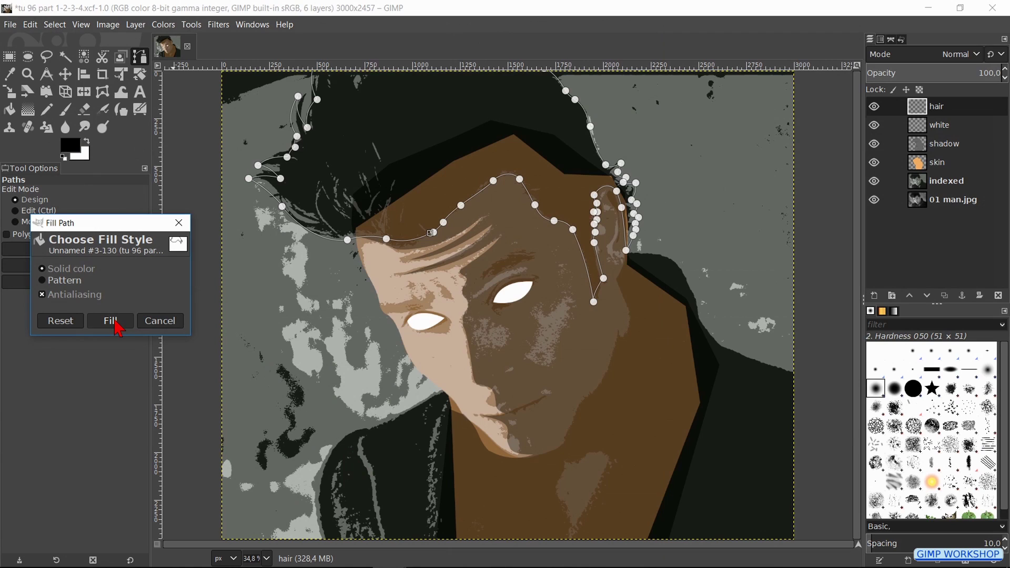
{"action": "left_click", "coordinate": [116, 323]}
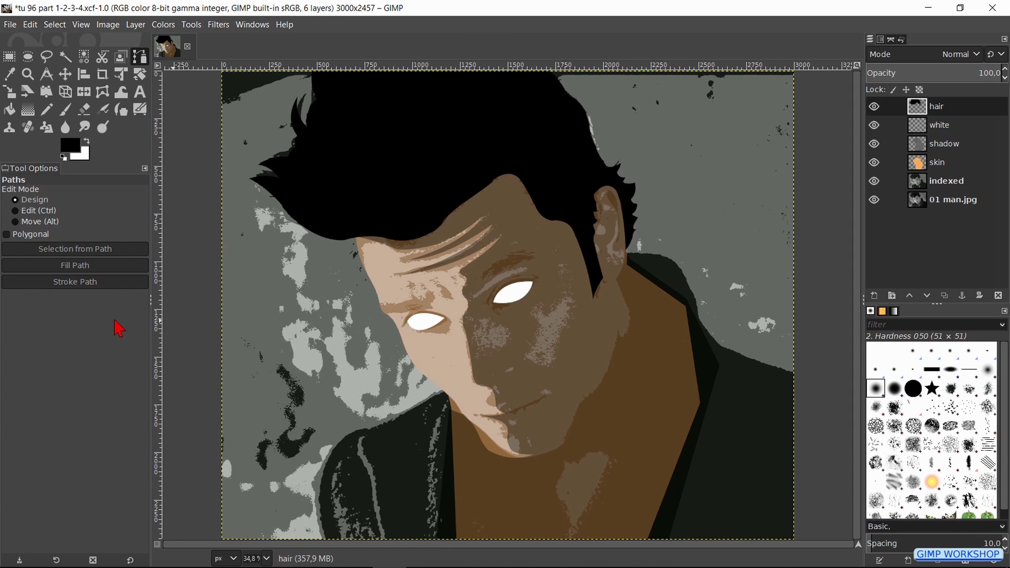
Add a new transparent layer named coat in Normal mode.
{"action": "key", "text": "shift+ctrl+n"}
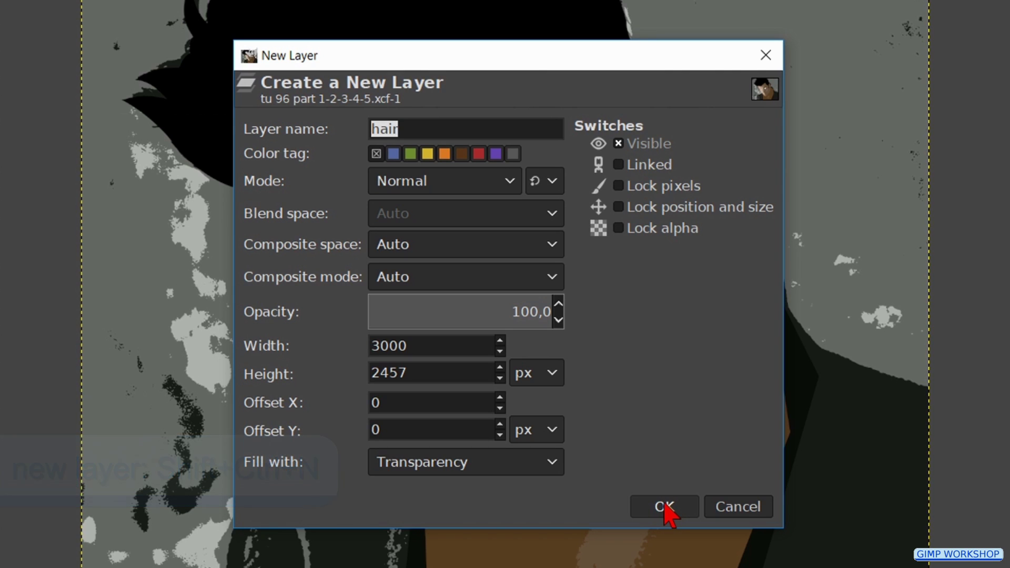
{"action": "type", "text": "coat"}
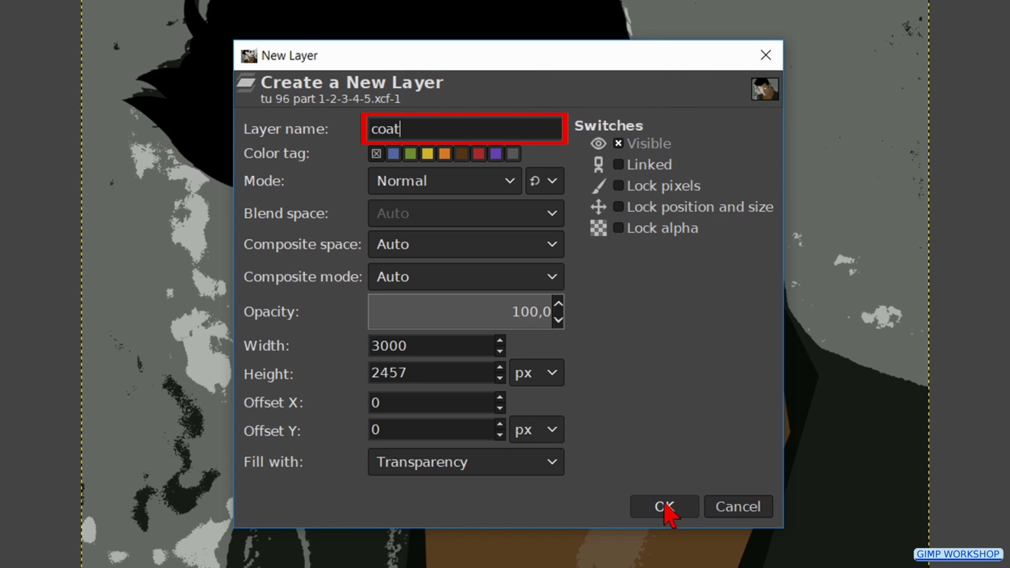
{"action": "left_click", "coordinate": [664, 506]}
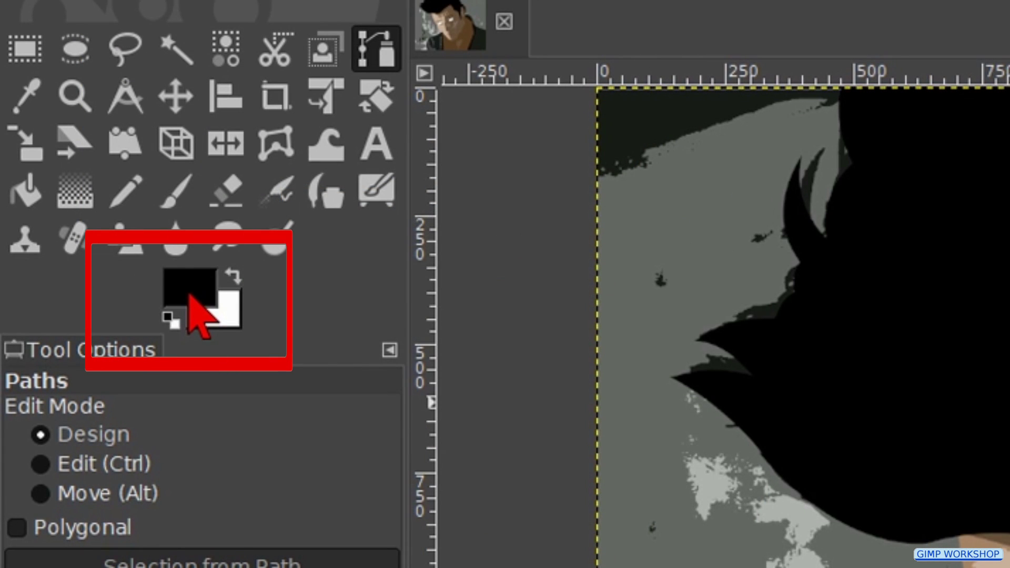
Set the foreground color to the HTML notation 252525.
{"action": "left_click", "coordinate": [190, 296]}
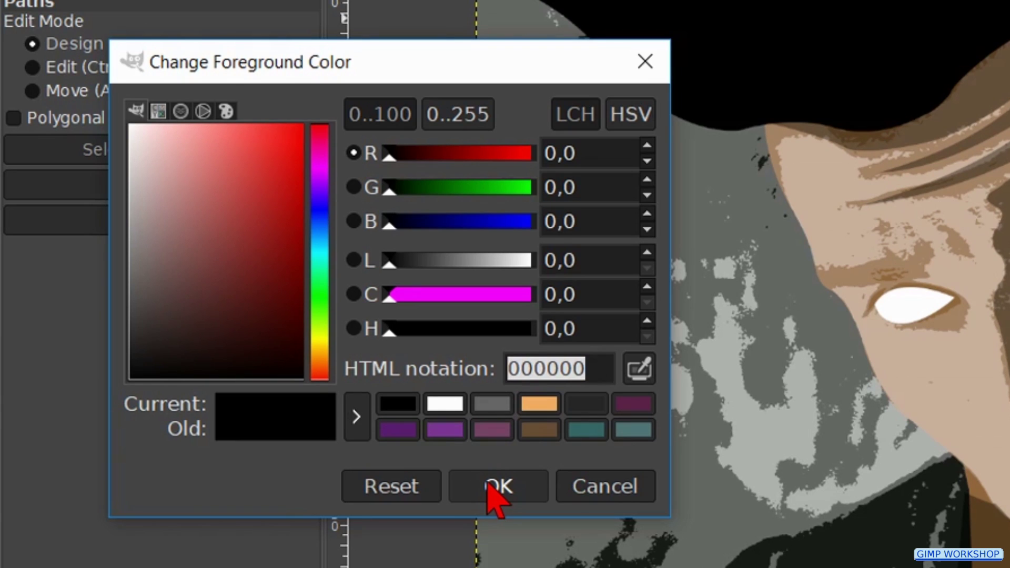
{"action": "type", "text": "2"}
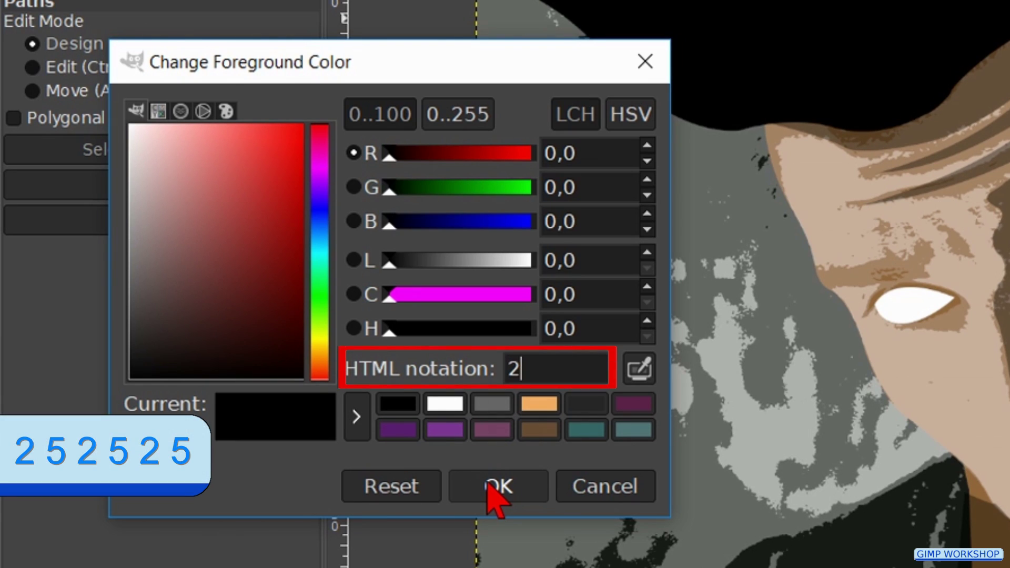
{"action": "type", "text": "52525"}
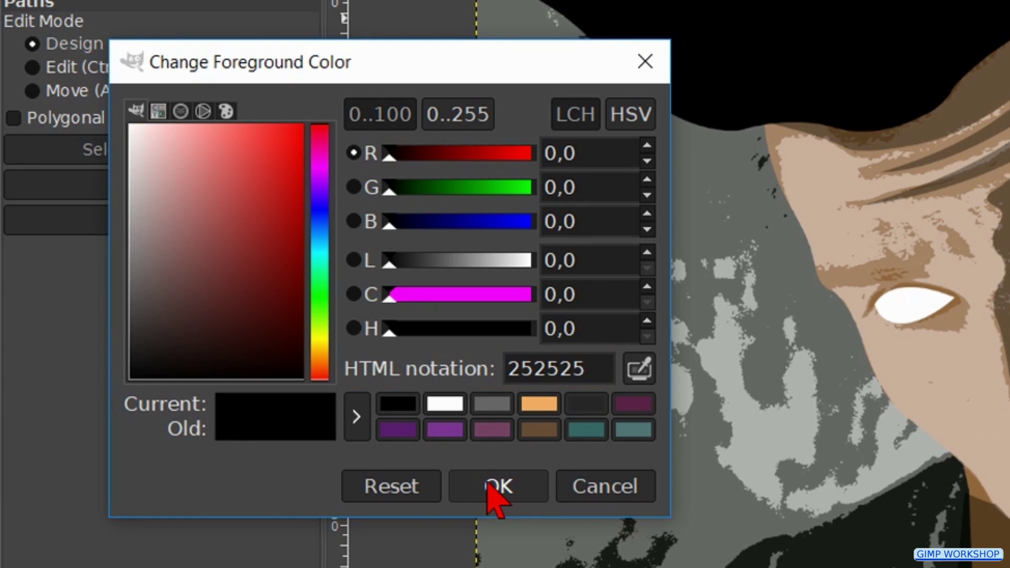
{"action": "left_click", "coordinate": [494, 487]}
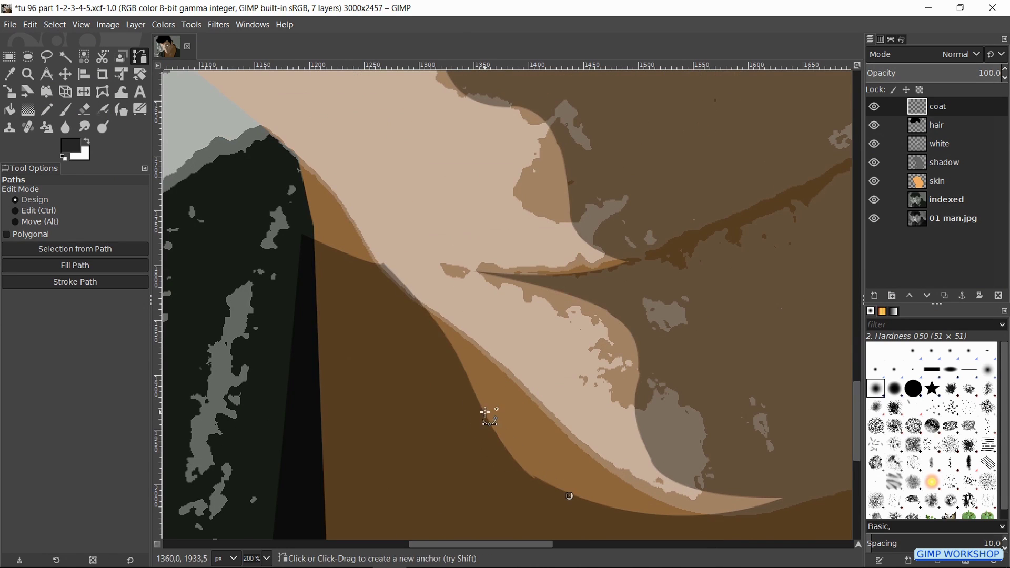
On the coat layer, trace a curved path from the chin up the lit jaw edge and out along the coat's shoulder.
{"action": "left_click", "coordinate": [484, 412]}
{"action": "left_click", "coordinate": [426, 306]}
{"action": "left_click", "coordinate": [406, 286]}
{"action": "scroll", "coordinate": [355, 223], "scroll_direction": "left", "scroll_amount": 5}
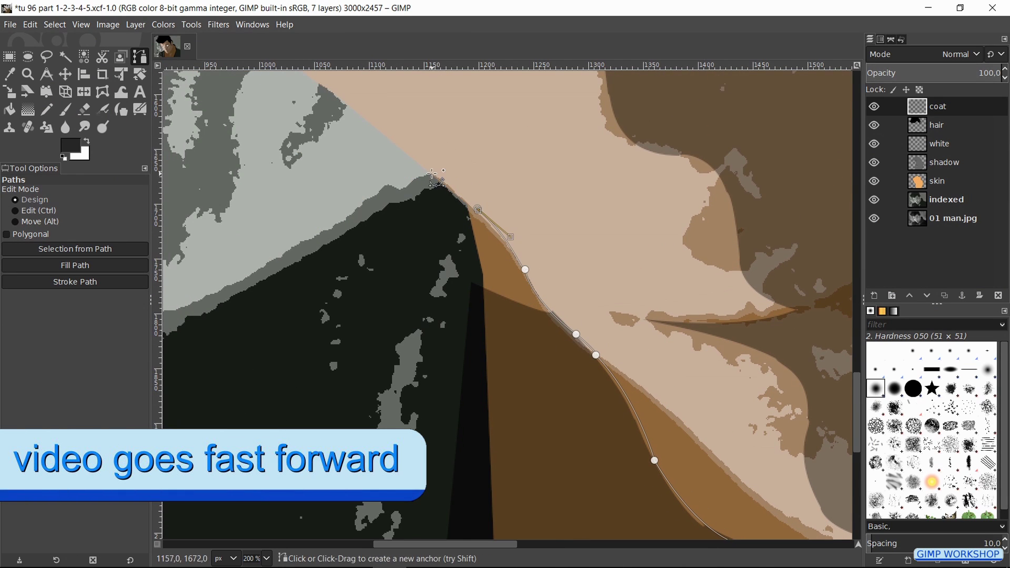
{"action": "left_click", "coordinate": [428, 169]}
{"action": "scroll", "coordinate": [428, 169], "scroll_direction": "left", "scroll_amount": 5}
{"action": "left_click", "coordinate": [614, 148]}
{"action": "mouse_move", "coordinate": [333, 290]}
{"action": "left_mouse_down"}
{"action": "mouse_move", "coordinate": [260, 310]}
{"action": "mouse_move", "coordinate": [331, 289]}
{"action": "left_mouse_up"}
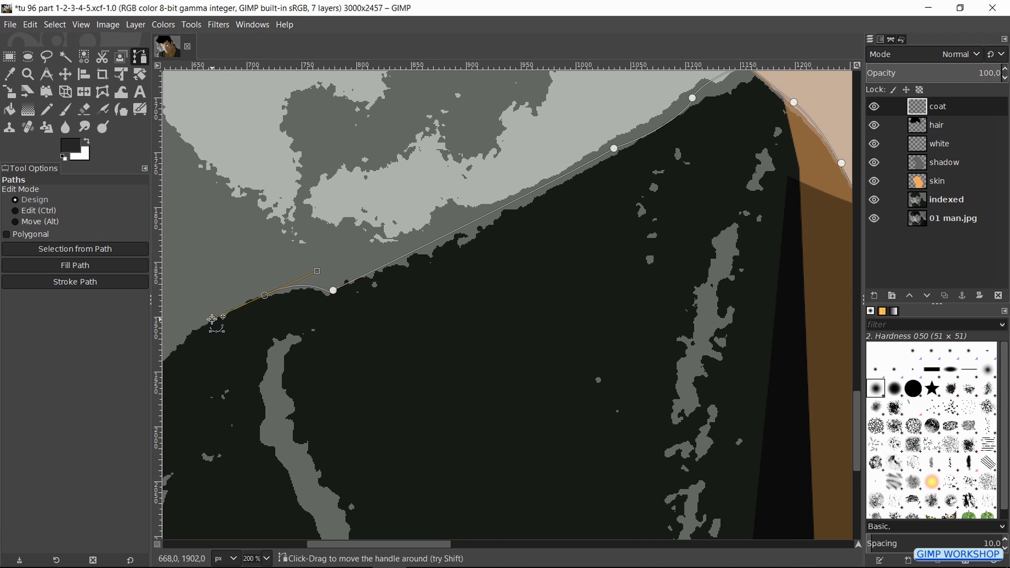
Continue the coat path down the sleeve's outer edge and along just below the canvas toward the neck.
{"action": "scroll", "coordinate": [331, 289], "scroll_direction": "down", "scroll_amount": 5}
{"action": "scroll", "coordinate": [483, 151], "scroll_direction": "down", "scroll_amount": 5}
{"action": "scroll", "coordinate": [421, 284], "scroll_direction": "down", "scroll_amount": 2}
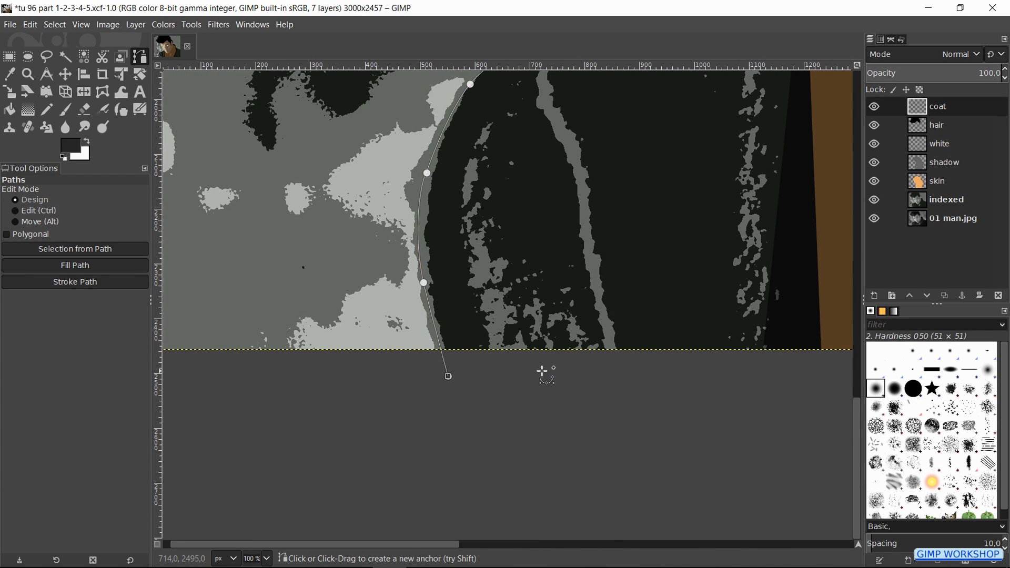
{"action": "scroll", "coordinate": [545, 371], "scroll_direction": "right", "scroll_amount": 5}
{"action": "scroll", "coordinate": [521, 372], "scroll_direction": "down", "scroll_amount": 3}
{"action": "left_click", "coordinate": [521, 418]}
Trace the coat's neck edge up to the chin and close the path at its starting anchor.
{"action": "scroll", "coordinate": [525, 372], "scroll_direction": "up", "scroll_amount": 3}
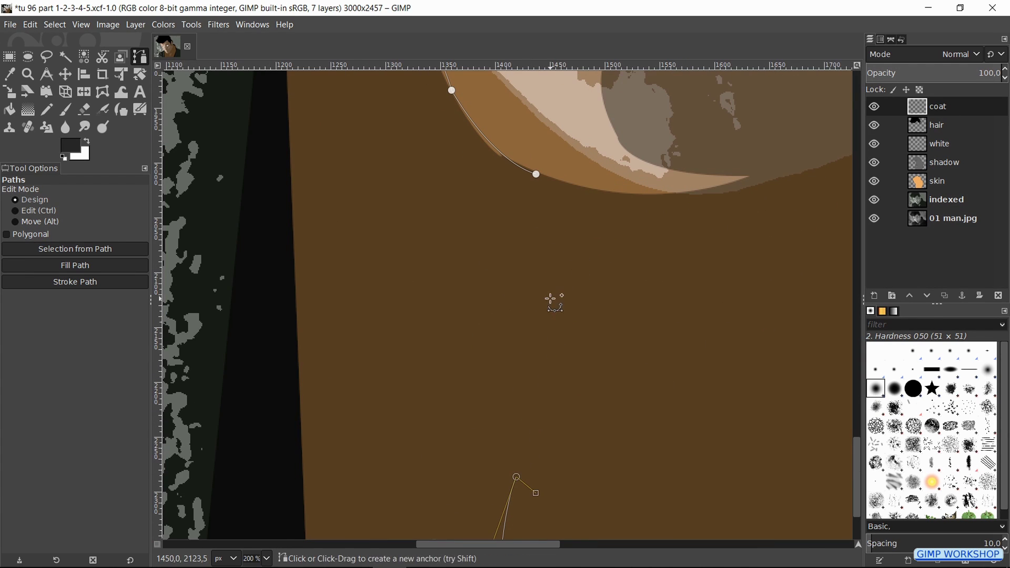
{"action": "left_click", "coordinate": [550, 302]}
{"action": "left_click", "coordinate": [530, 190]}
{"action": "left_click", "coordinate": [536, 174]}
Start a second coat outline below the ear and curve it down the neck edge to below the canvas.
{"action": "scroll", "coordinate": [536, 176], "scroll_direction": "up", "scroll_amount": 3}
{"action": "scroll", "coordinate": [599, 329], "scroll_direction": "down", "scroll_amount": 5}
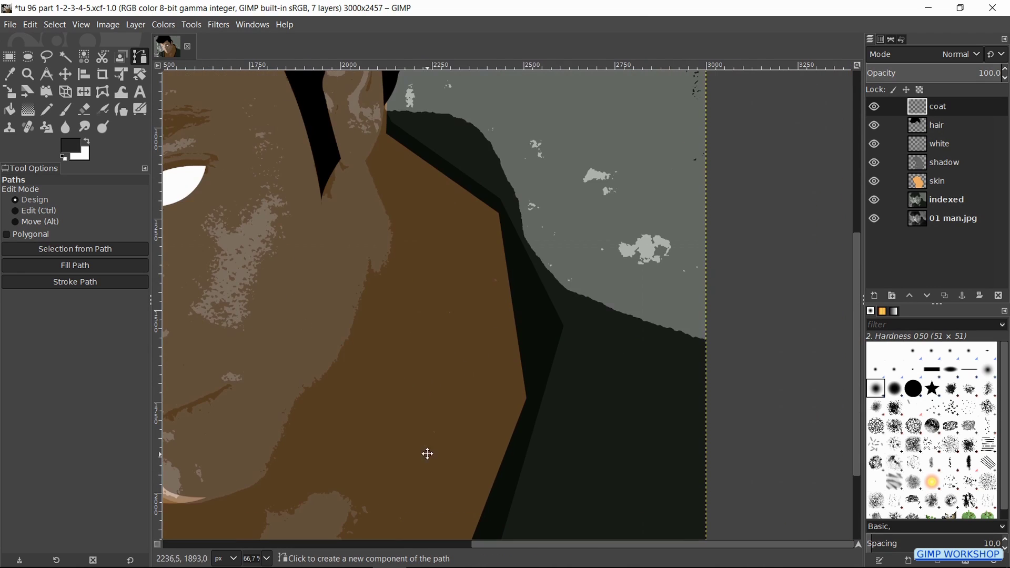
{"action": "scroll", "coordinate": [426, 453], "scroll_direction": "up", "scroll_amount": 3}
{"action": "scroll", "coordinate": [416, 212], "scroll_direction": "down", "scroll_amount": 2}
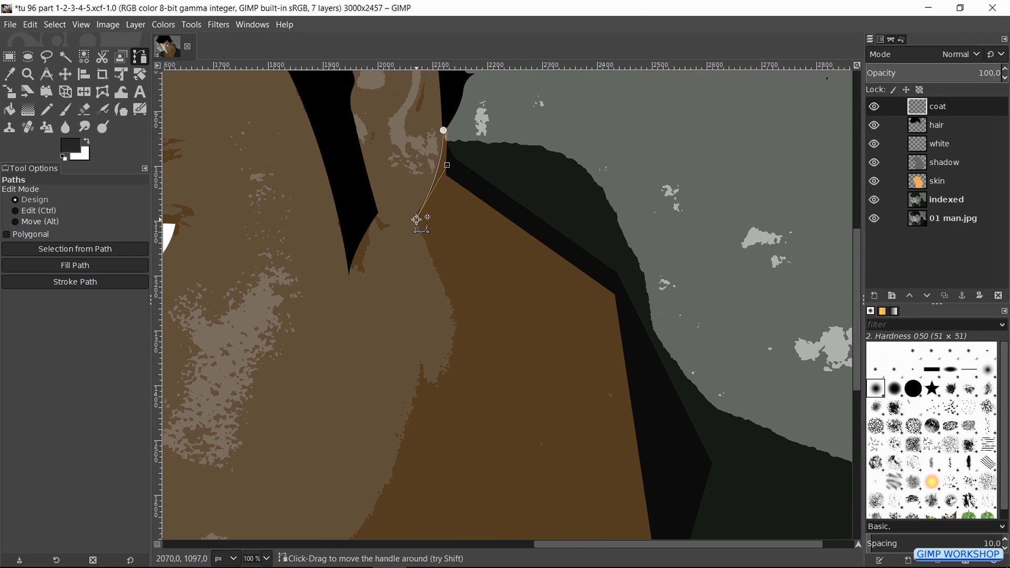
{"action": "scroll", "coordinate": [417, 219], "scroll_direction": "down", "scroll_amount": 3}
{"action": "left_click", "coordinate": [451, 280]}
{"action": "left_click", "coordinate": [469, 301]}
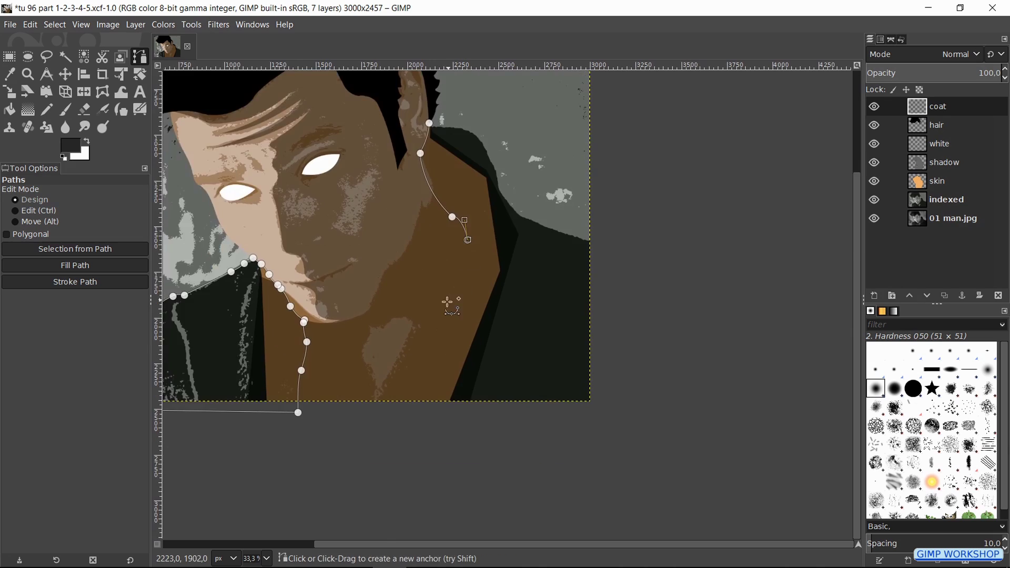
{"action": "scroll", "coordinate": [451, 302], "scroll_direction": "up", "scroll_amount": 1}
{"action": "left_click", "coordinate": [443, 307]}
{"action": "left_click_drag", "start_coordinate": [308, 459], "coordinate": [353, 439]}
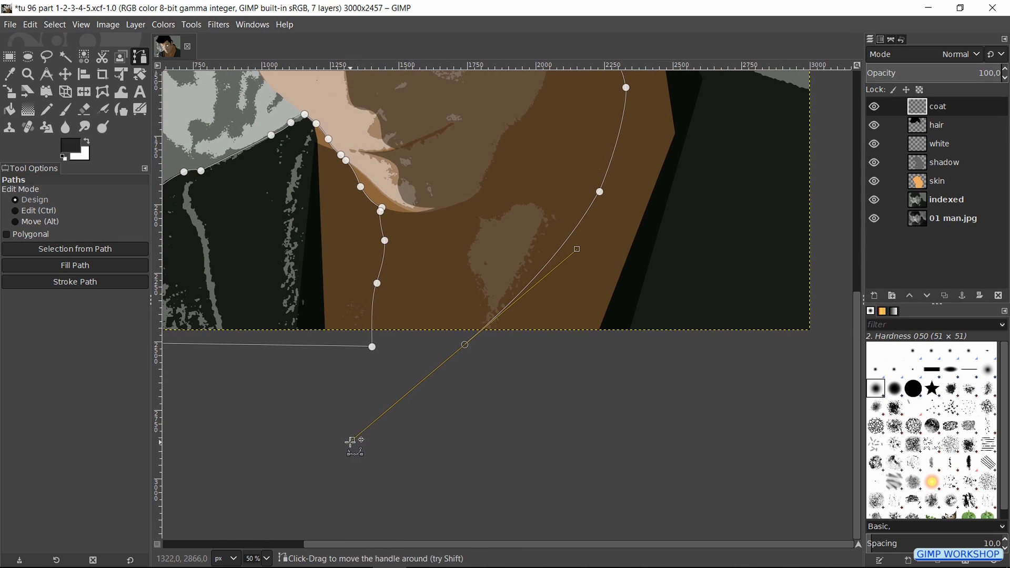
Run the second coat outline below and up outside the canvas, then onto the shoulder on the shadowed side.
{"action": "left_click", "coordinate": [703, 345]}
{"action": "scroll", "coordinate": [597, 282], "scroll_direction": "right", "scroll_amount": 3}
{"action": "scroll", "coordinate": [703, 251], "scroll_direction": "up", "scroll_amount": 4}
{"action": "left_click", "coordinate": [633, 319]}
{"action": "scroll", "coordinate": [633, 319], "scroll_direction": "up", "scroll_amount": 1}
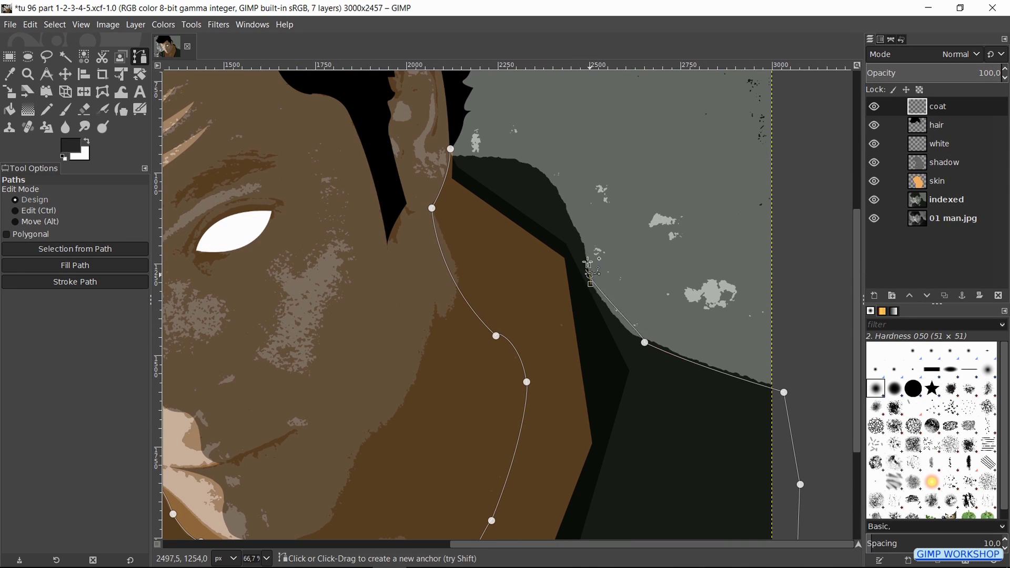
Trace the shadowed side's shoulder and collar edge up to the ear and close the second coat outline.
{"action": "left_click", "coordinate": [588, 275]}
{"action": "left_click", "coordinate": [559, 186]}
{"action": "left_click", "coordinate": [501, 155]}
{"action": "scroll", "coordinate": [501, 155], "scroll_direction": "up", "scroll_amount": 3}
{"action": "scroll", "coordinate": [501, 155], "scroll_direction": "left", "scroll_amount": 3}
{"action": "left_click", "coordinate": [573, 235]}
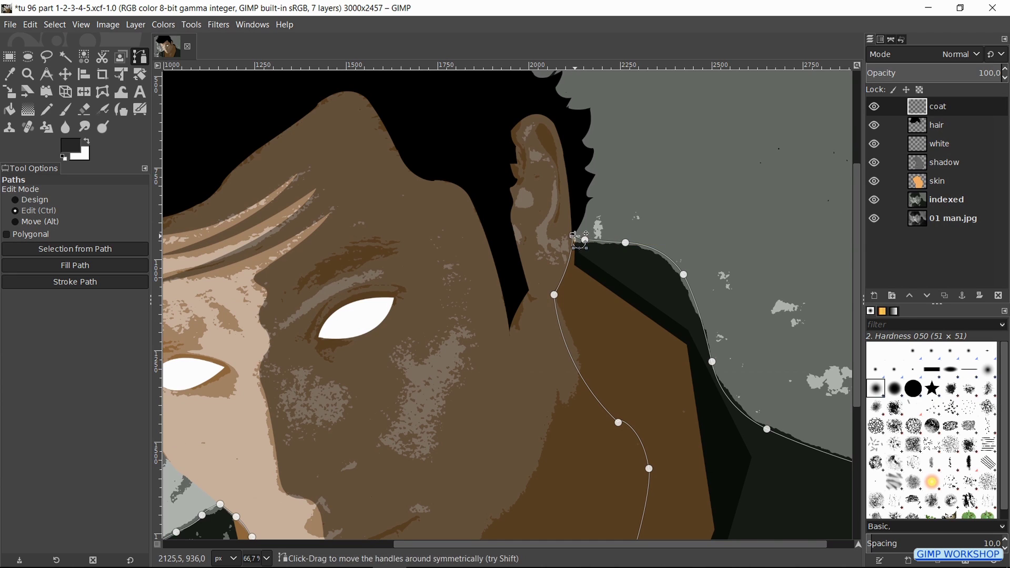
Fill both coat outlines with the solid foreground color and remove the path from view.
{"action": "scroll", "coordinate": [579, 238], "scroll_direction": "down", "scroll_amount": 2}
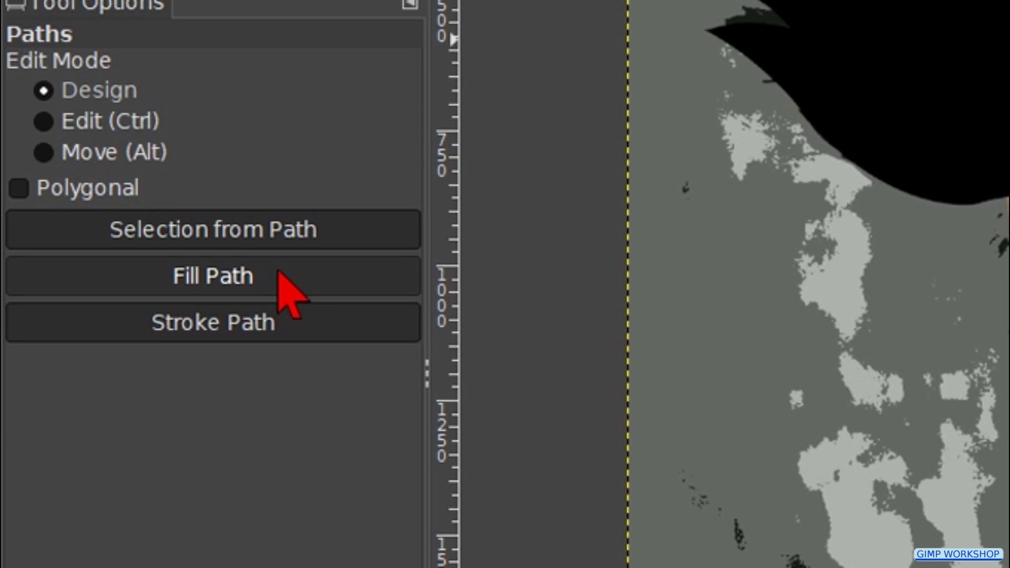
{"action": "left_click", "coordinate": [279, 272]}
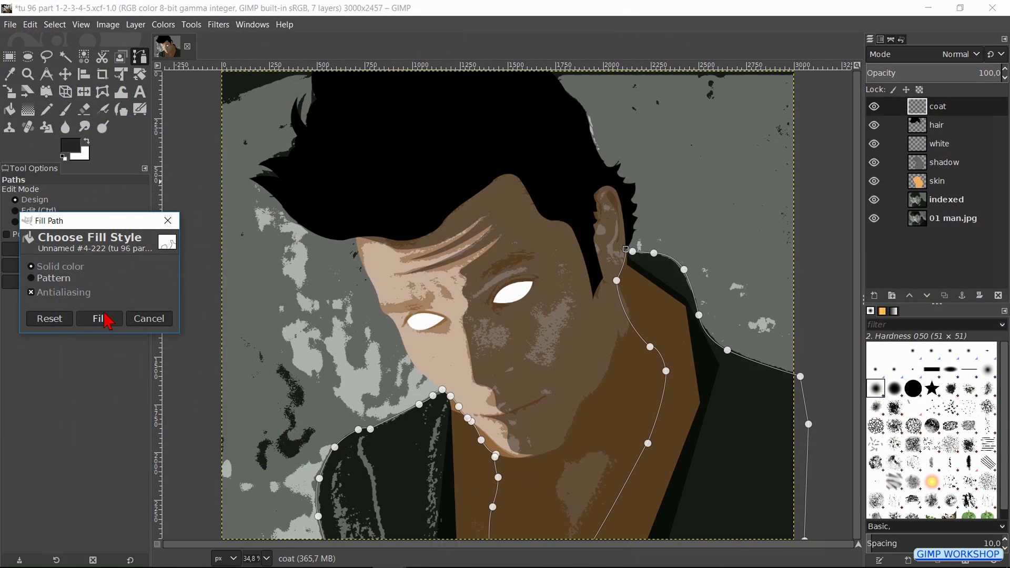
{"action": "left_click", "coordinate": [296, 418]}
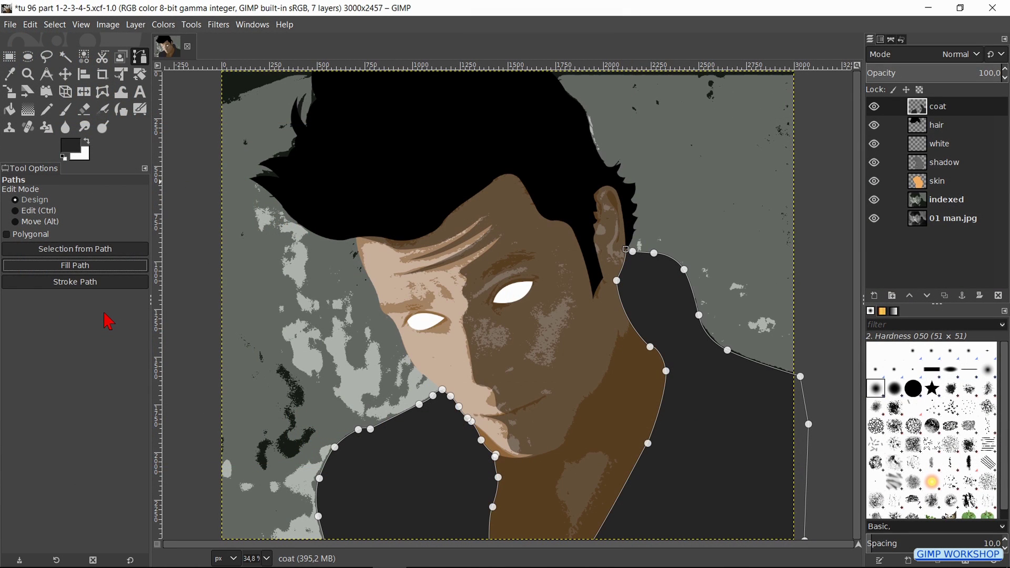
{"action": "key", "text": "Escape"}
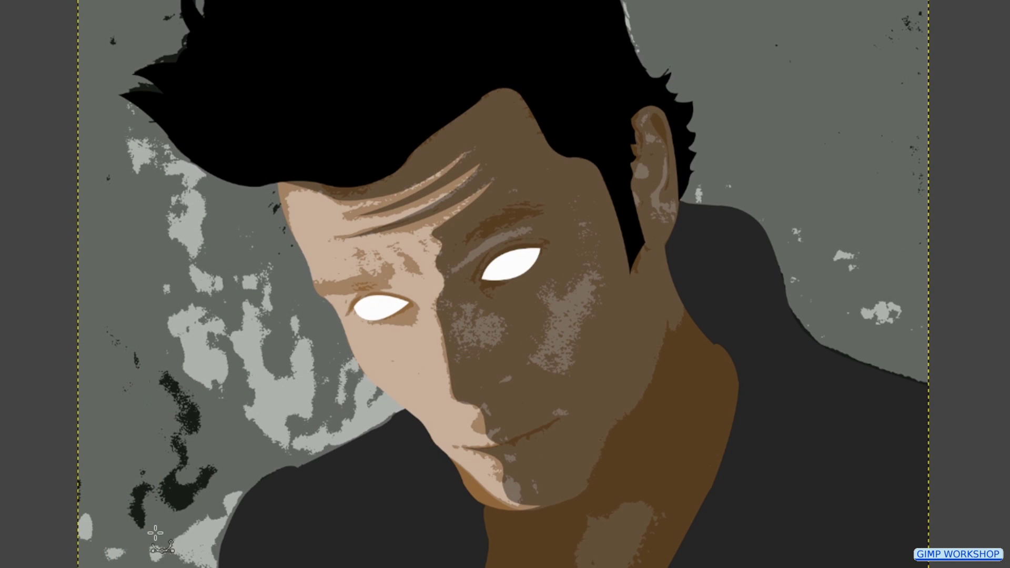
Create a new transparent layer named black above the coat layer.
{"action": "key", "text": "shift+ctrl+n"}
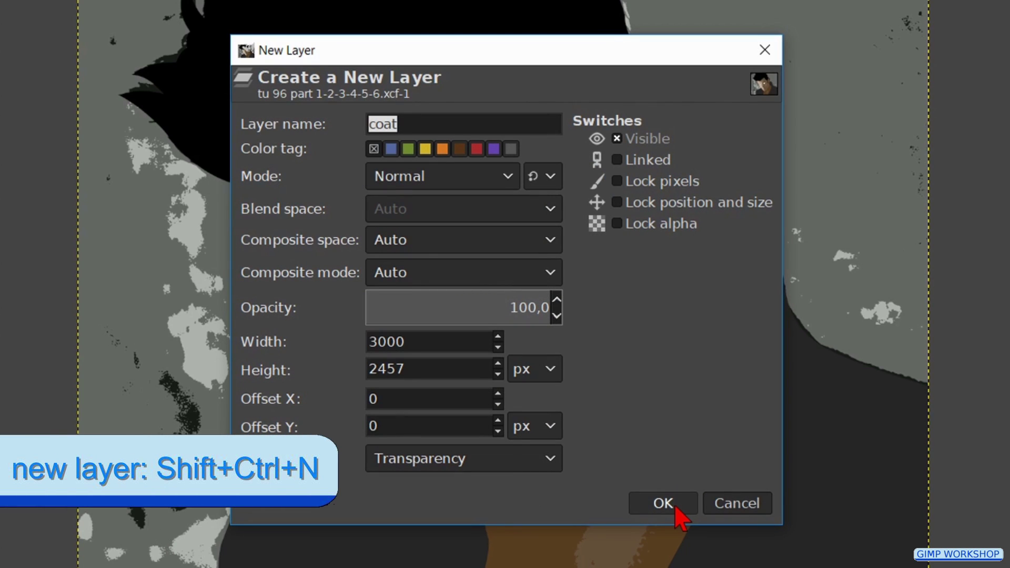
{"action": "type", "text": "black"}
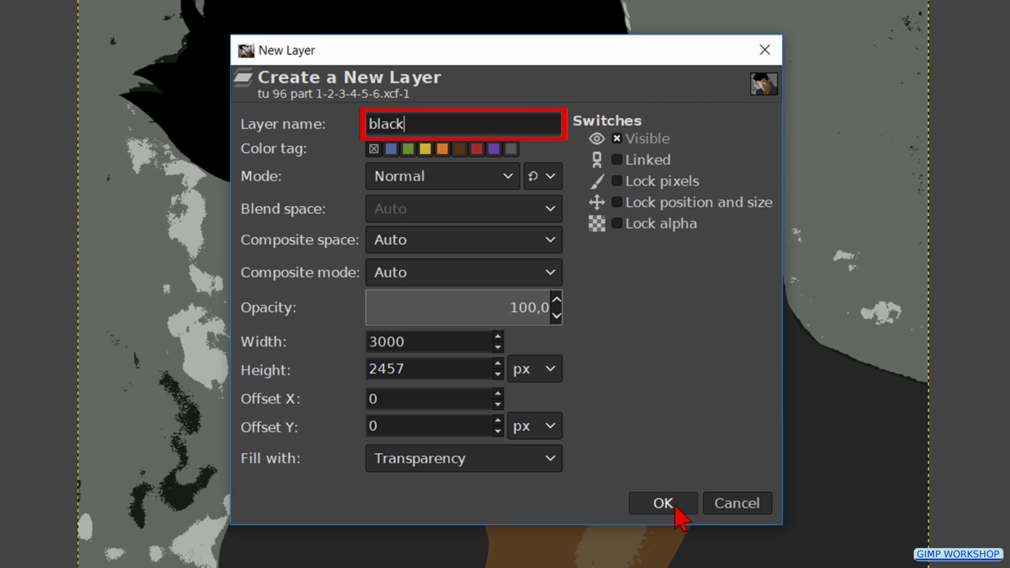
{"action": "left_click", "coordinate": [676, 508]}
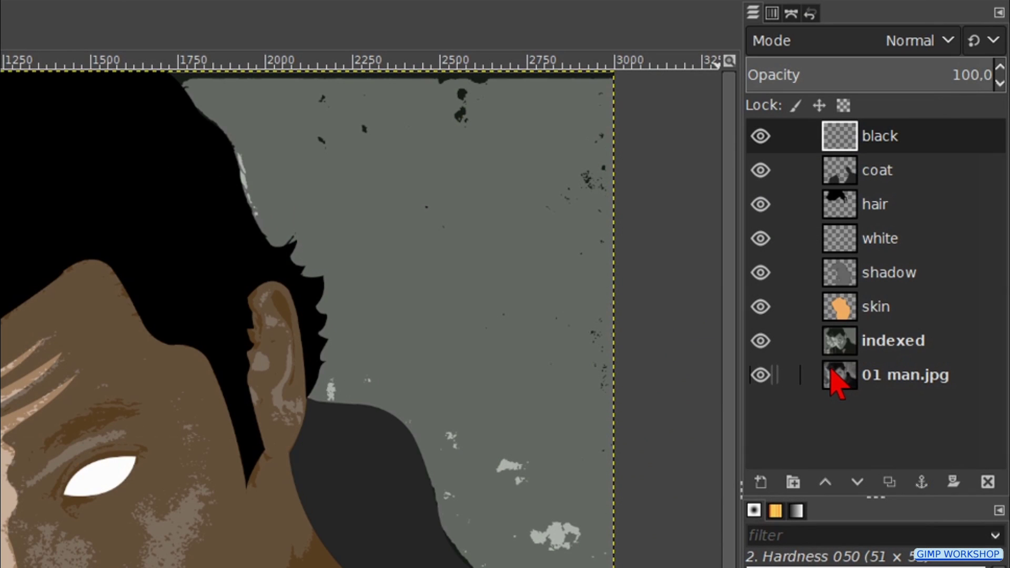
Move the 01 man.jpg layer to the top of the layer stack and set its opacity to 54.
{"action": "left_click", "coordinate": [830, 371]}
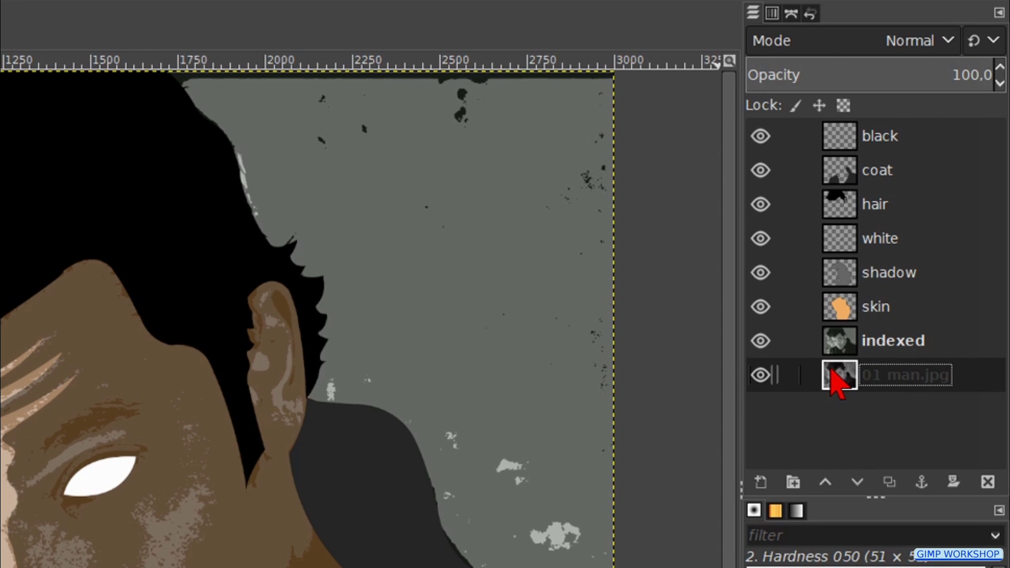
{"action": "left_click", "coordinate": [824, 481], "text": "shift"}
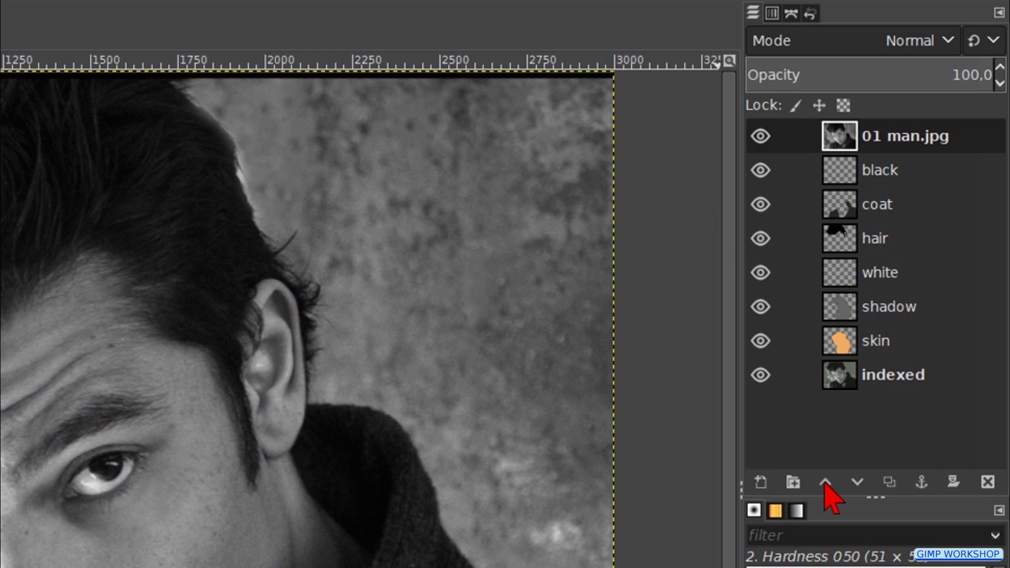
{"action": "left_click", "coordinate": [880, 67]}
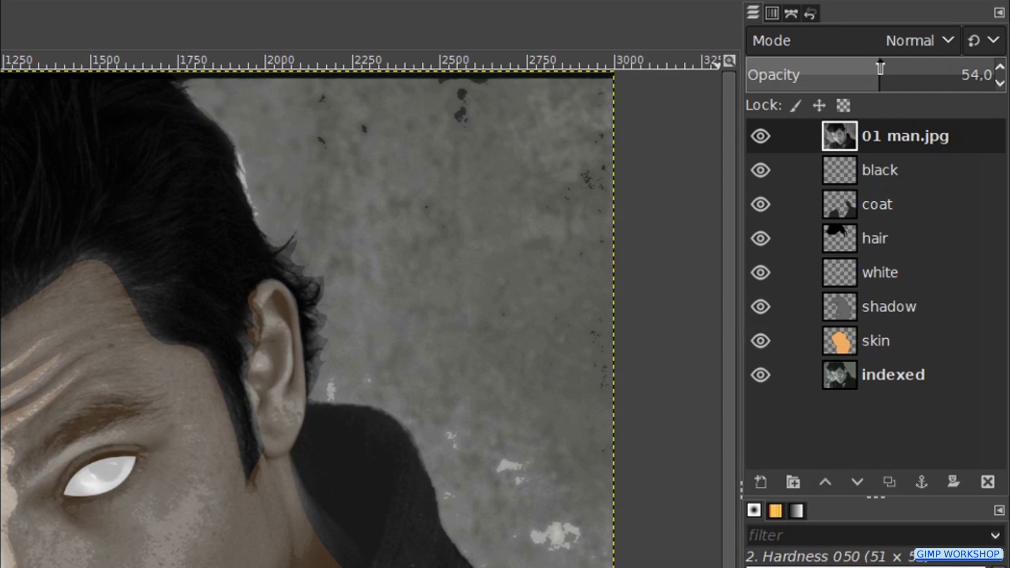
On the black layer, start a path at the shadowed eye's inner corner, following the upper lid and curving under the iris.
{"action": "left_click", "coordinate": [837, 172]}
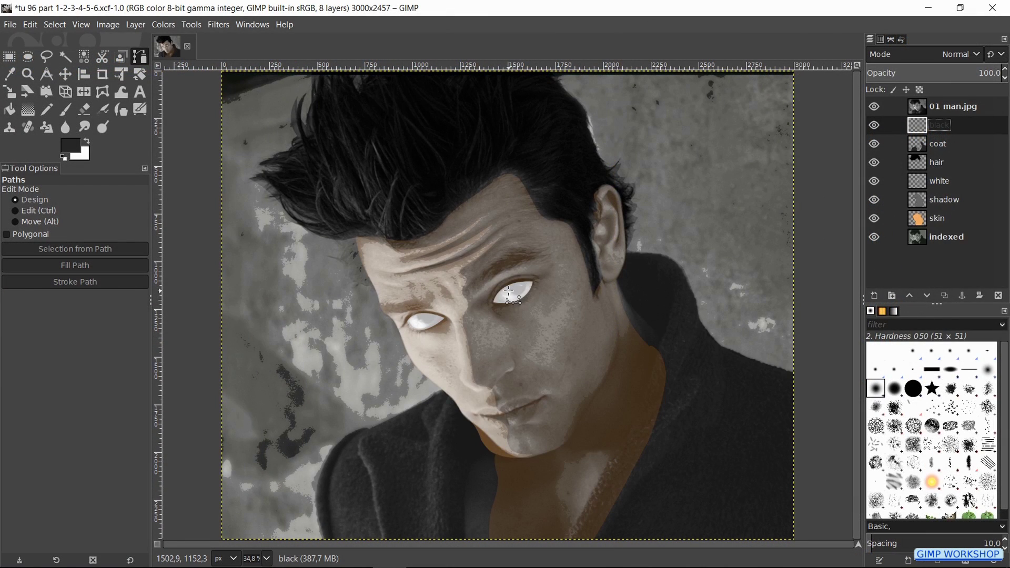
{"action": "scroll", "coordinate": [506, 293], "scroll_direction": "up", "scroll_amount": 3}
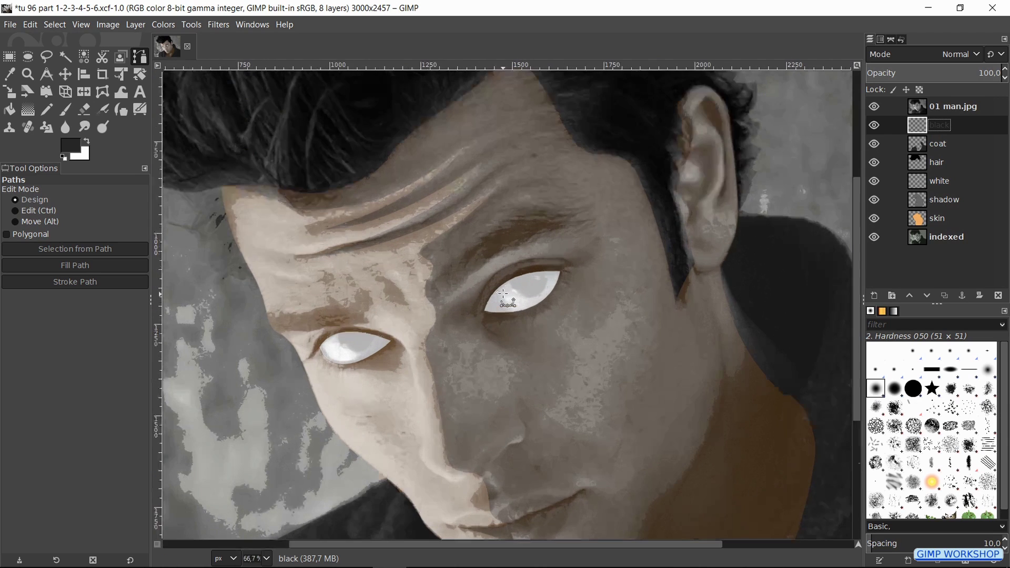
{"action": "scroll", "coordinate": [503, 294], "scroll_direction": "up", "scroll_amount": 1}
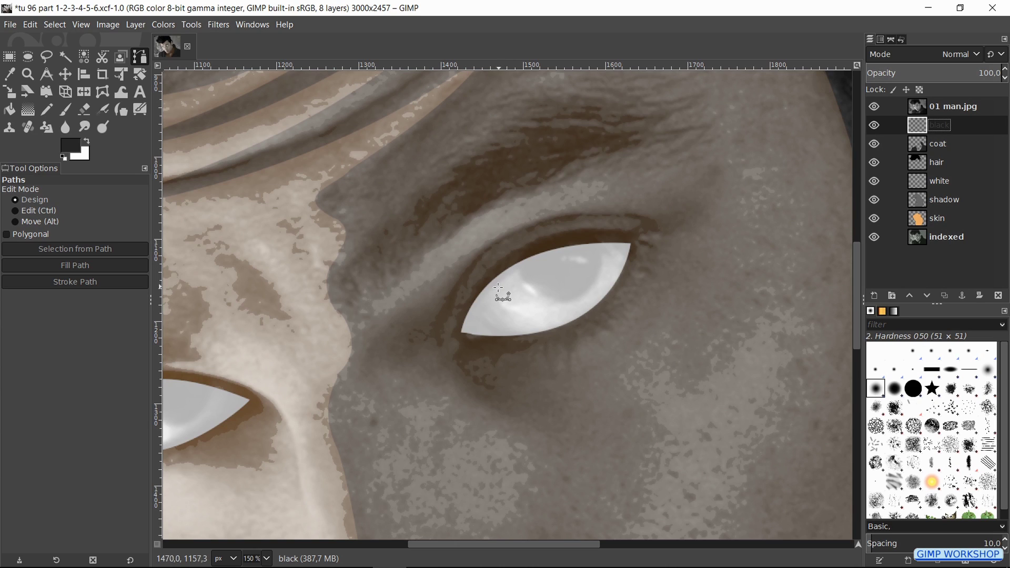
{"action": "left_click", "coordinate": [463, 331]}
{"action": "left_click", "coordinate": [519, 267]}
{"action": "left_click", "coordinate": [571, 299]}
{"action": "left_click", "coordinate": [603, 254]}
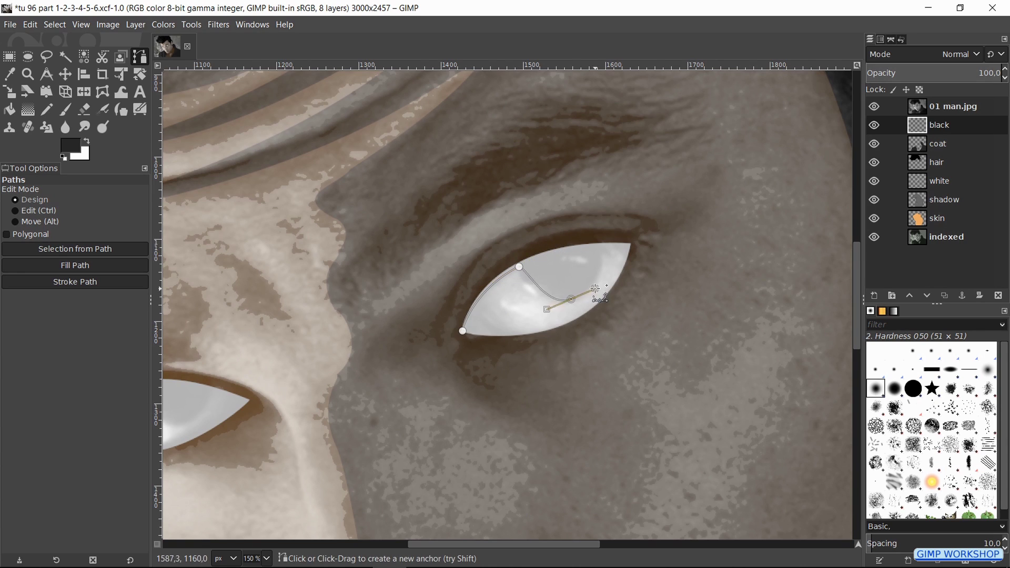